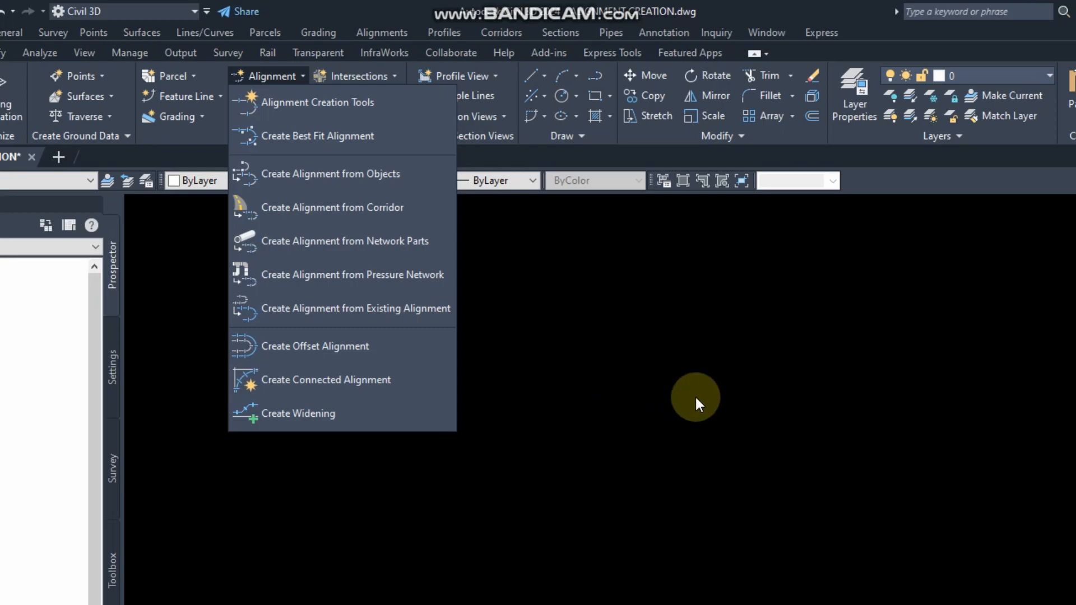
Draw a small circle in the empty drawing area.
{"action": "left_click", "coordinate": [628, 430]}
{"action": "left_click", "coordinate": [314, 427]}
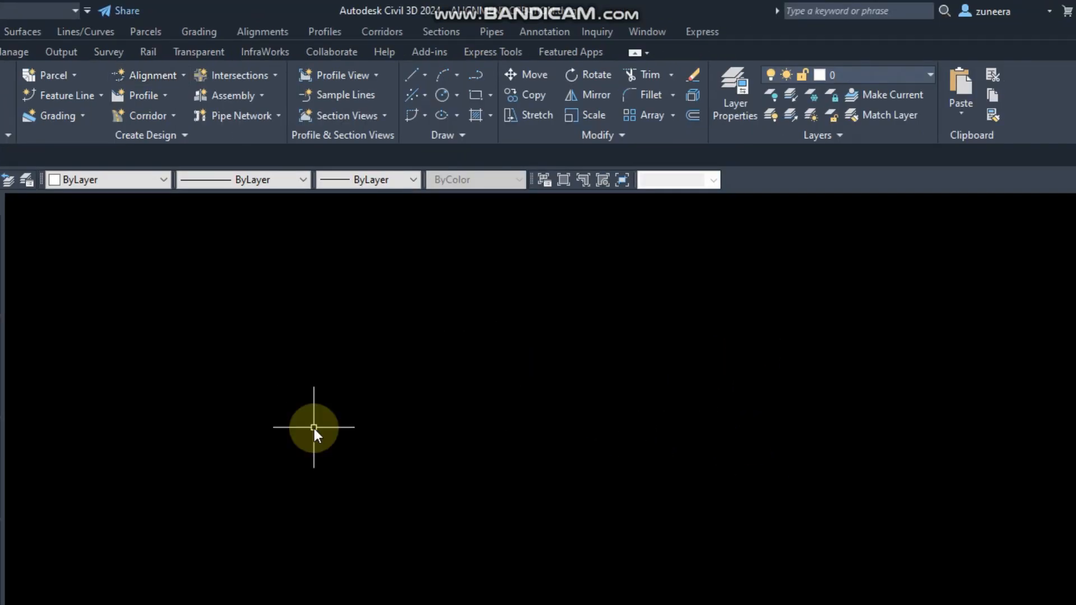
{"action": "key", "text": "Return"}
{"action": "left_click", "coordinate": [319, 412]}
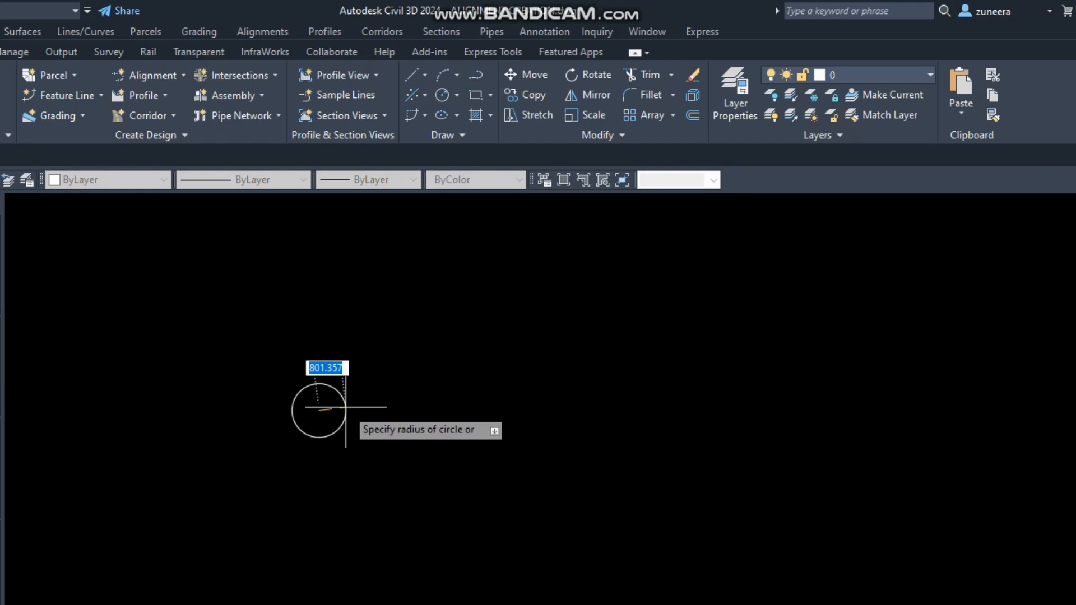
{"action": "right_click", "coordinate": [346, 407]}
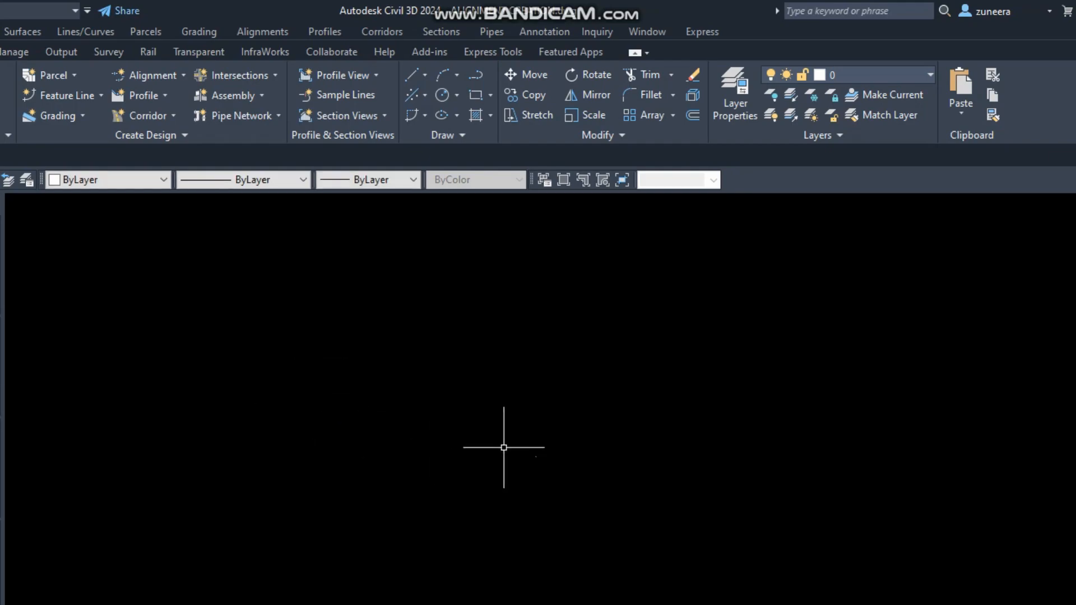
{"action": "scroll", "coordinate": [543, 455], "scroll_direction": "up", "scroll_amount": 8}
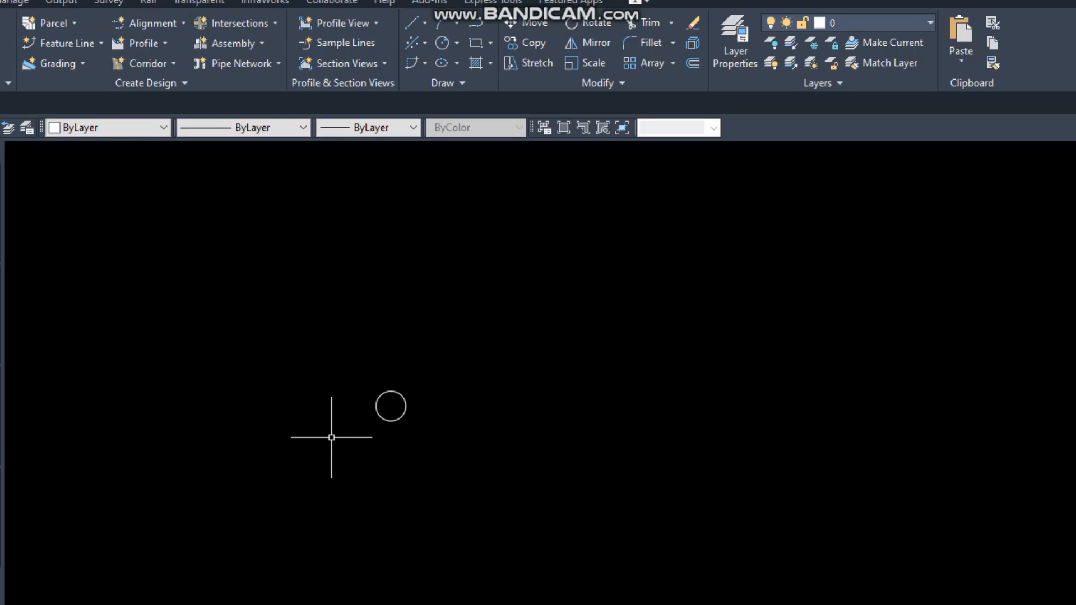
Define a block named 1 from the circle, converting it to a block and picking its base point in the drawing.
{"action": "key", "text": "Return"}
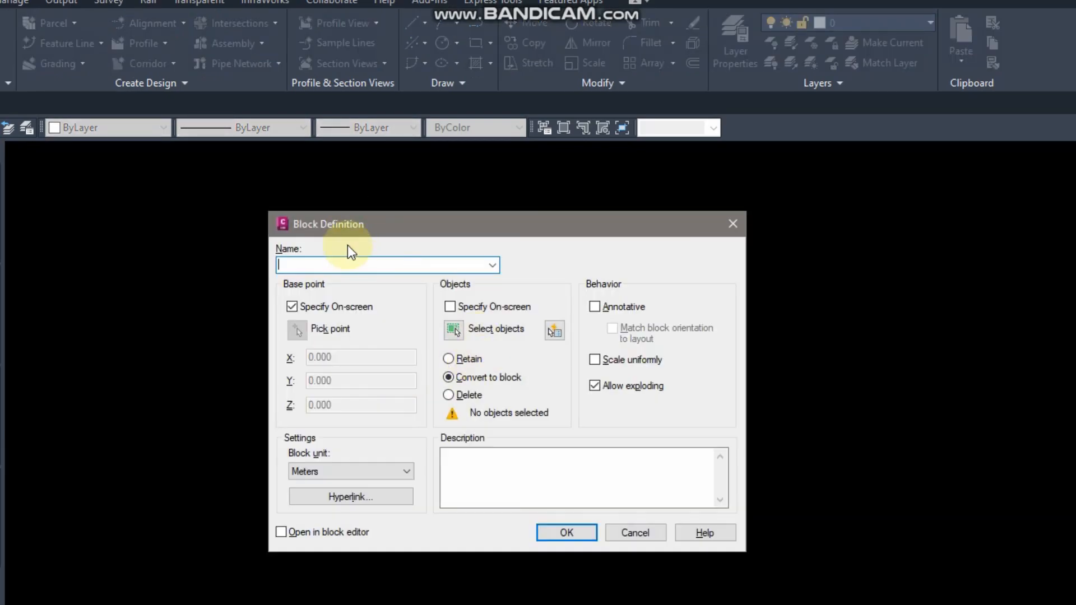
{"action": "type", "text": "1"}
{"action": "left_click", "coordinate": [450, 335]}
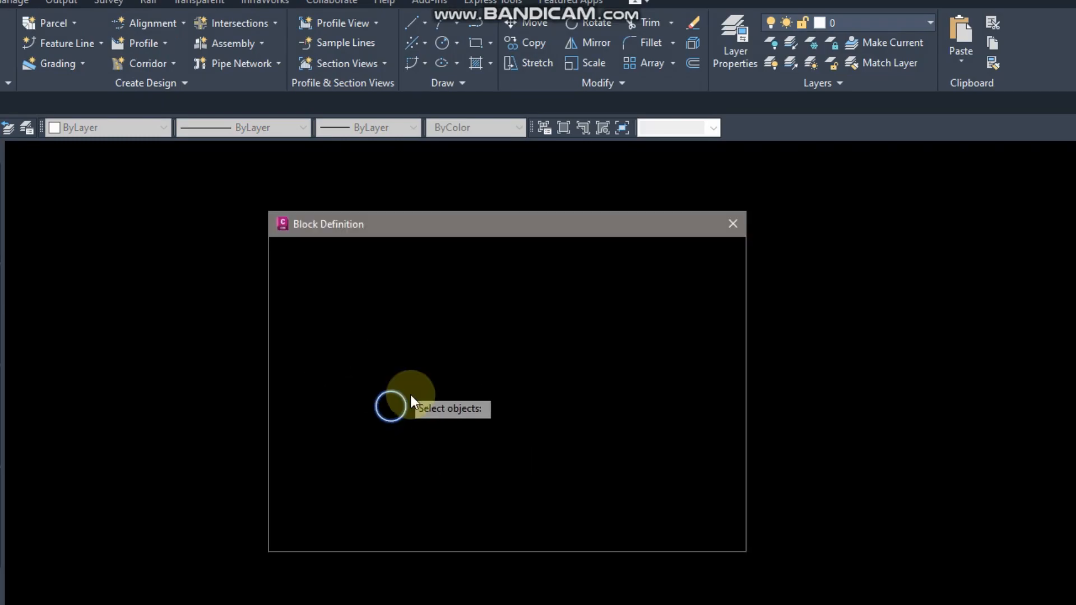
{"action": "left_click", "coordinate": [408, 399]}
{"action": "key", "text": "Return"}
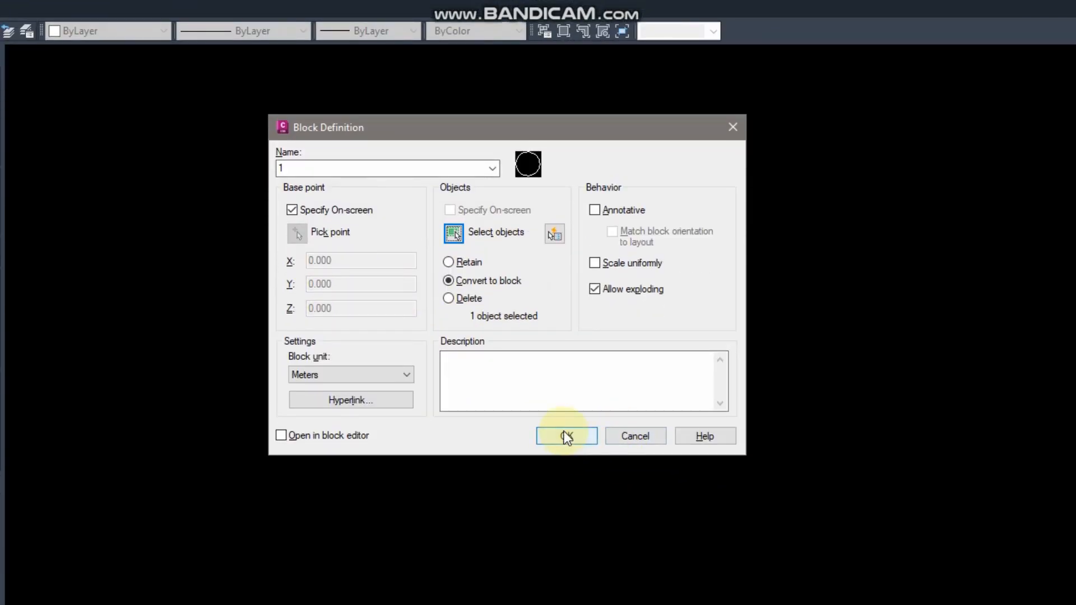
{"action": "left_click", "coordinate": [565, 530]}
{"action": "left_click", "coordinate": [406, 318]}
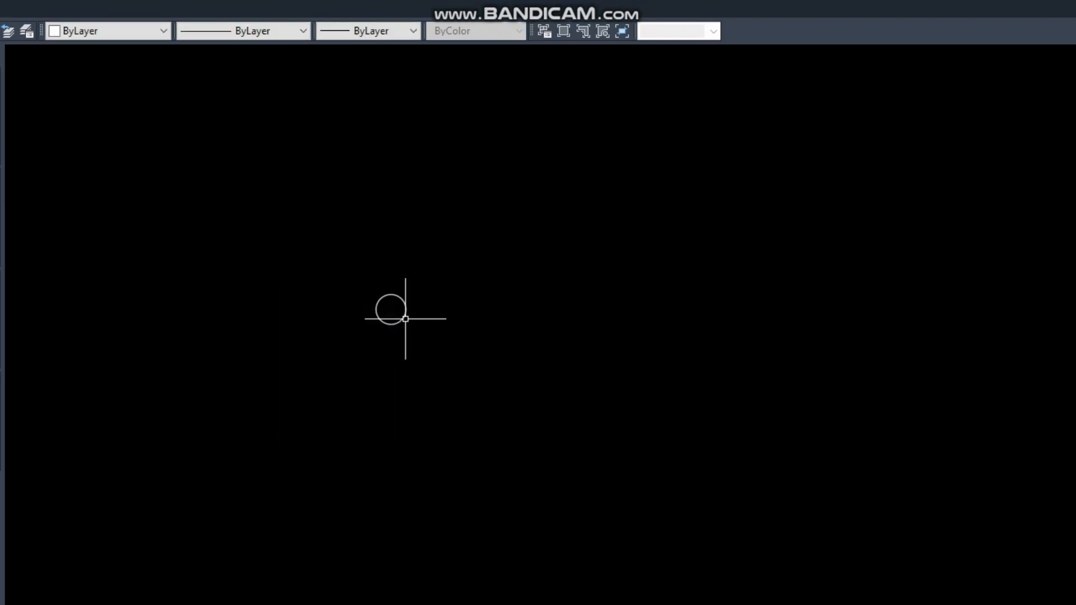
Copy the circle block to three more spots further east, staggered to form a zigzag row of four.
{"action": "type", "text": "co"}
{"action": "key", "text": "Return"}
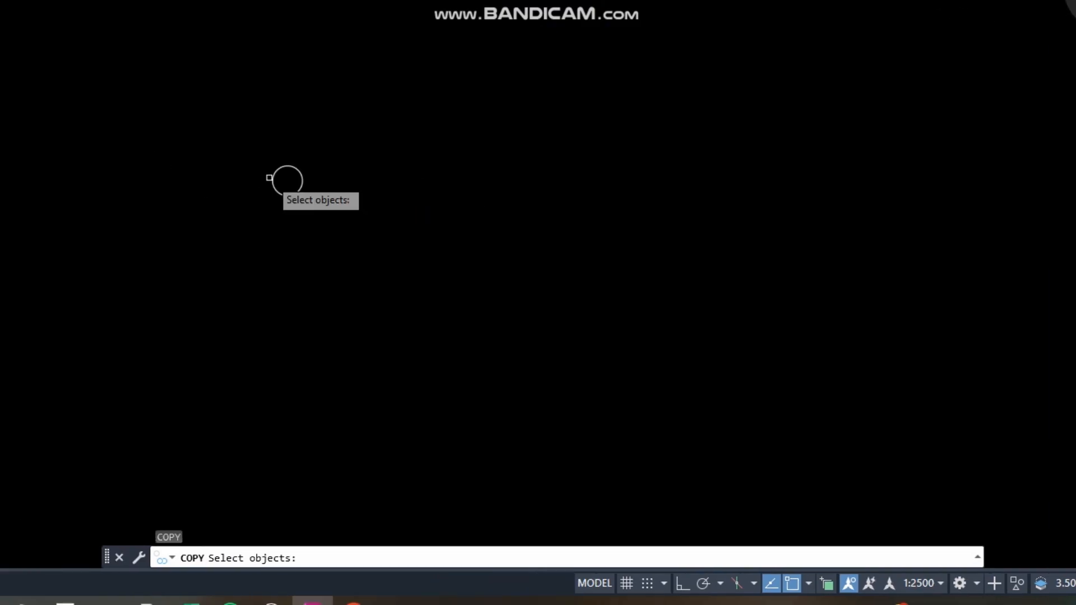
{"action": "left_click", "coordinate": [269, 178]}
{"action": "key", "text": "Return"}
{"action": "left_click", "coordinate": [287, 180]}
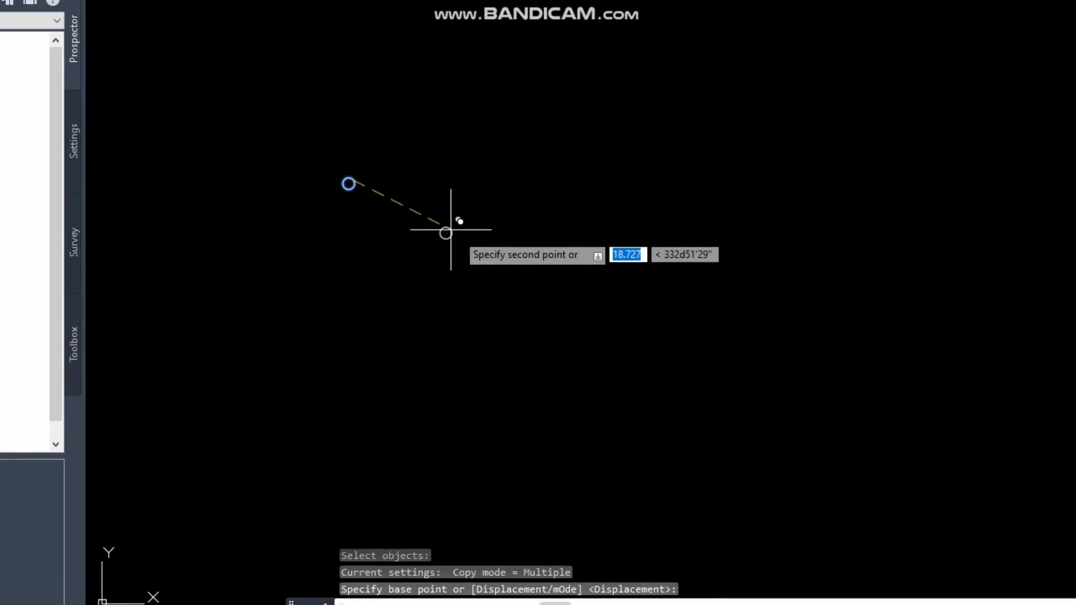
{"action": "left_click", "coordinate": [560, 308]}
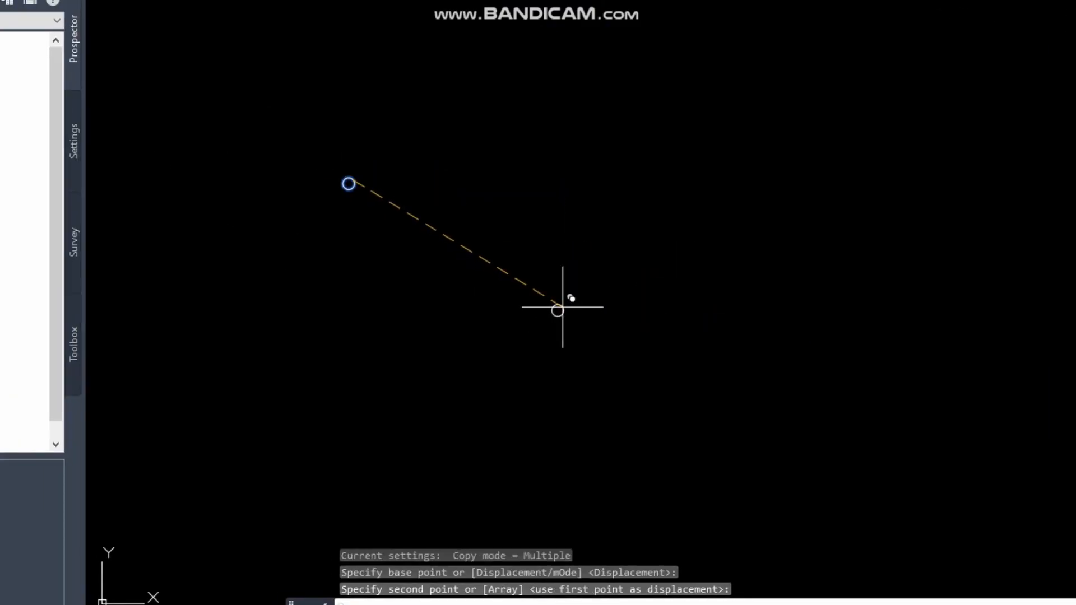
{"action": "left_click", "coordinate": [891, 182]}
{"action": "left_click", "coordinate": [1075, 320]}
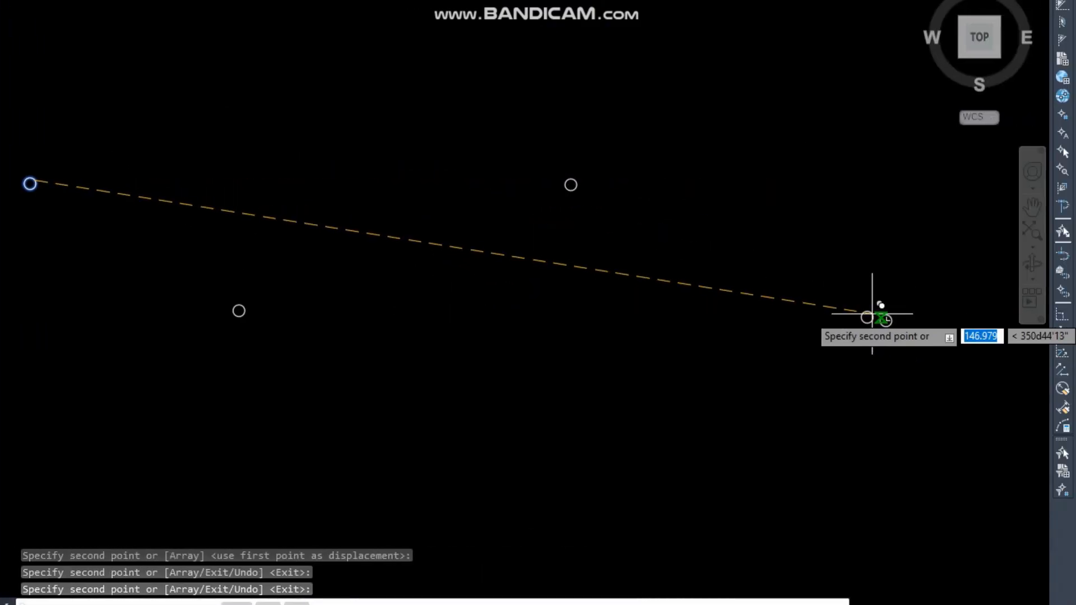
{"action": "key", "text": "Return"}
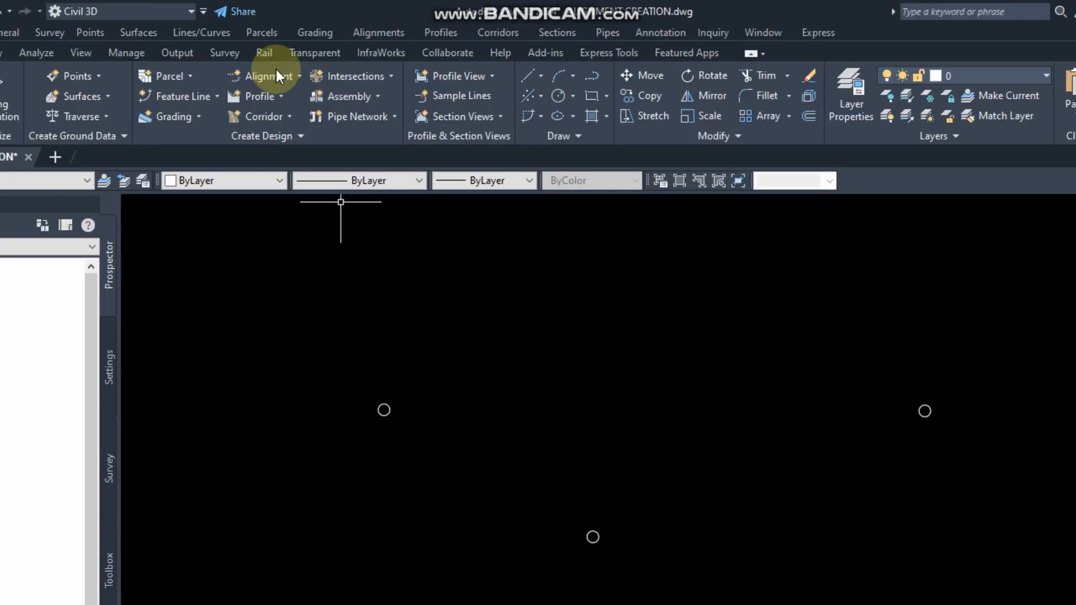
Start a best fit alignment and review the input types, keeping AutoCAD blocks.
{"action": "left_click", "coordinate": [320, 80]}
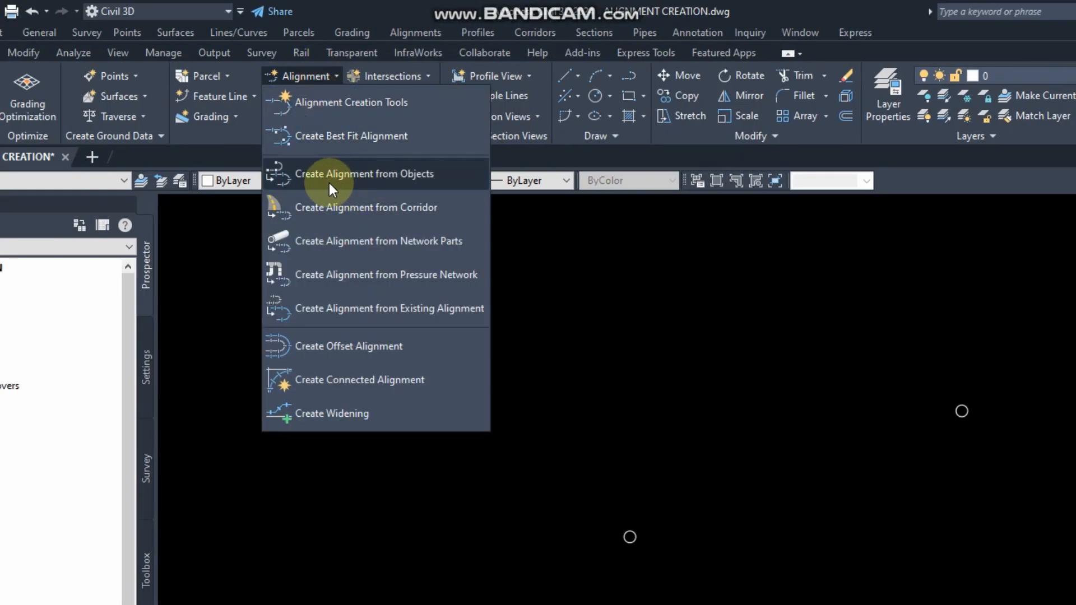
{"action": "left_click", "coordinate": [350, 141]}
{"action": "left_click_drag", "start_coordinate": [551, 128], "coordinate": [244, 20]}
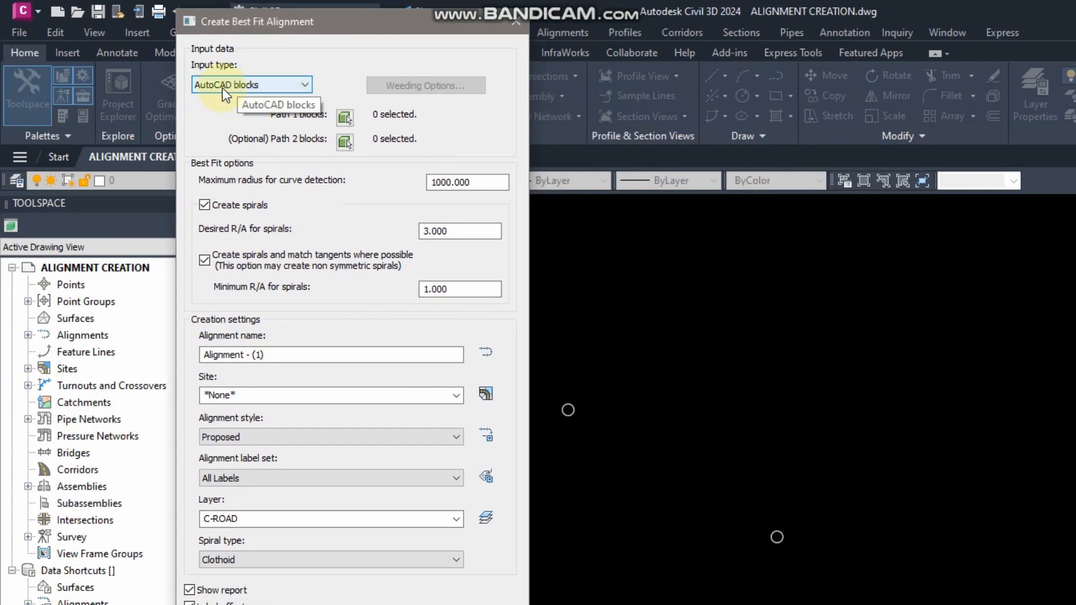
{"action": "left_click", "coordinate": [270, 87]}
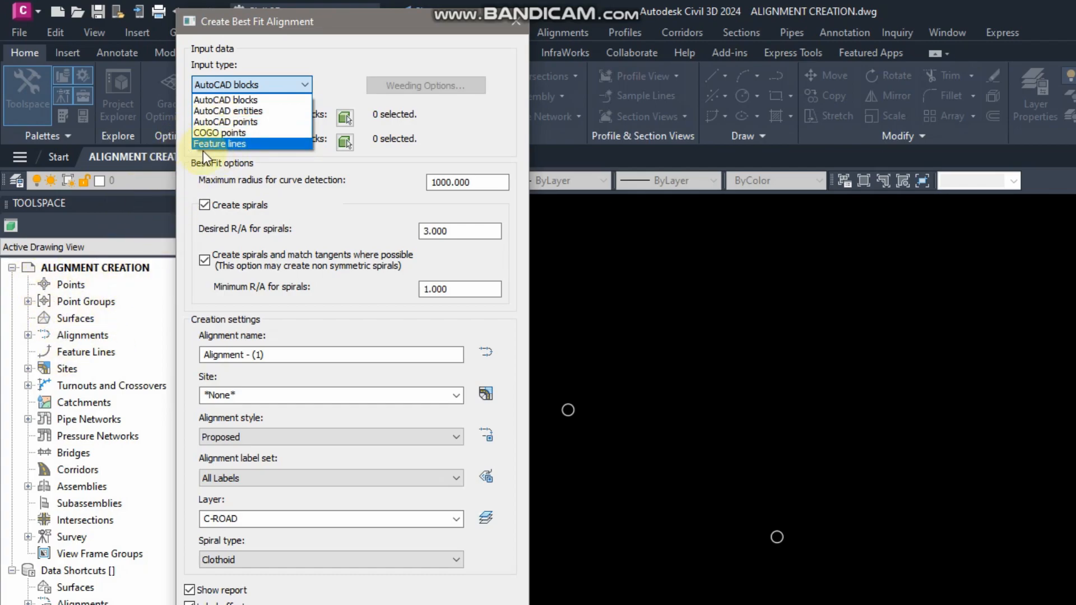
{"action": "left_click", "coordinate": [317, 52]}
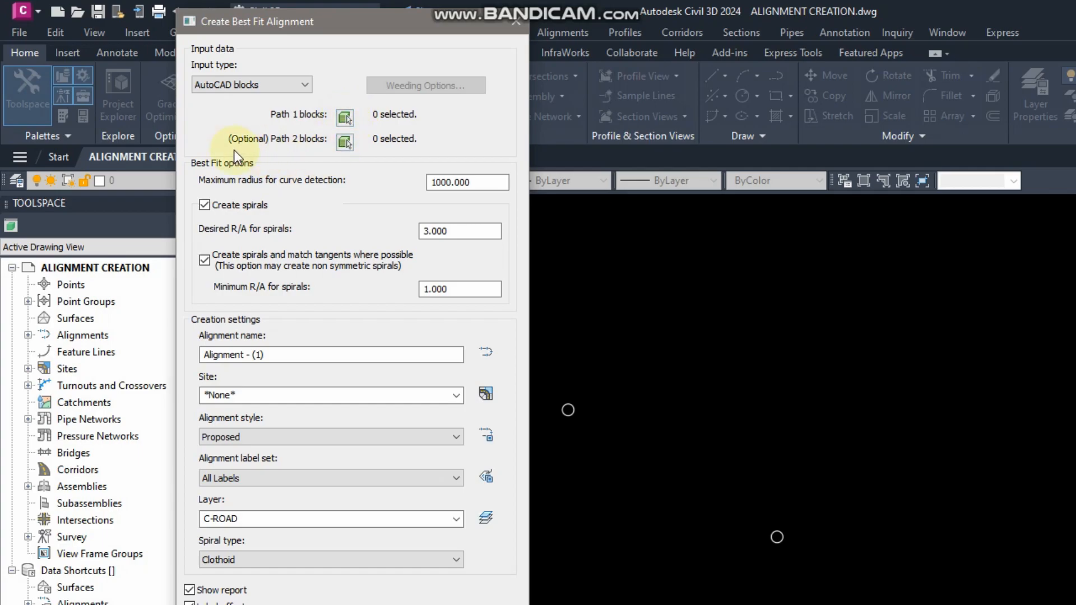
Select all four circle blocks as the path 1 blocks for the best fit alignment.
{"action": "left_click", "coordinate": [345, 117]}
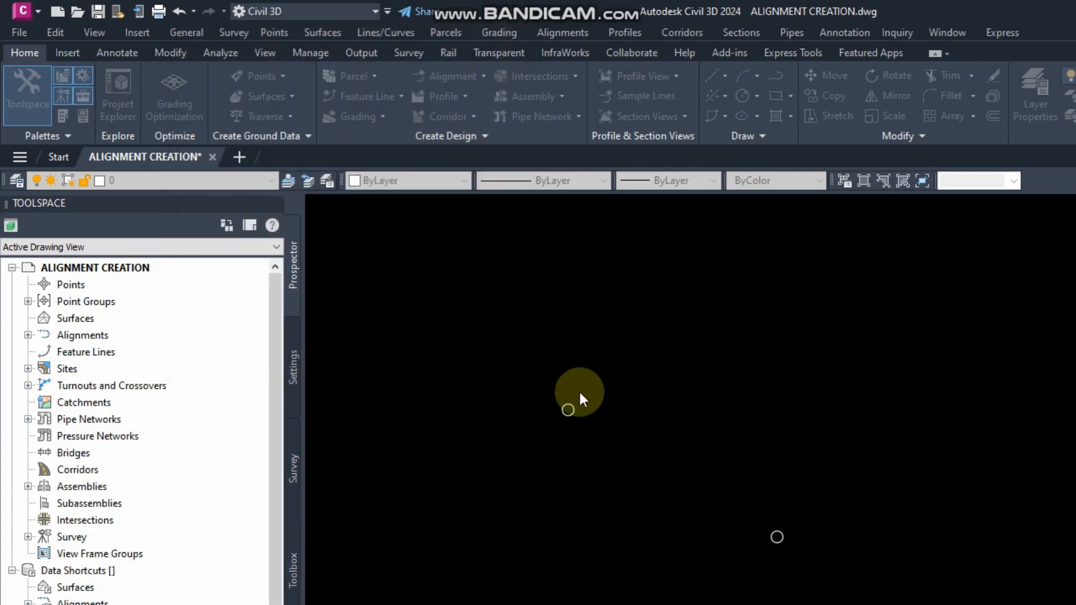
{"action": "left_click", "coordinate": [572, 420]}
{"action": "left_click", "coordinate": [546, 399]}
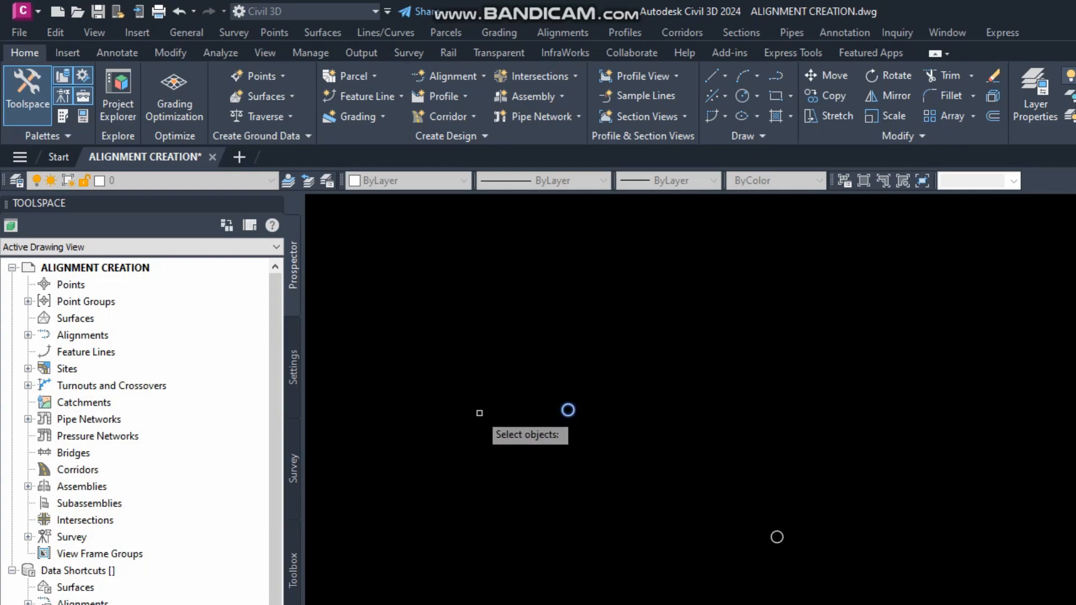
{"action": "scroll", "coordinate": [465, 376], "scroll_direction": "down", "scroll_amount": 4}
{"action": "scroll", "coordinate": [586, 425], "scroll_direction": "up", "scroll_amount": 2}
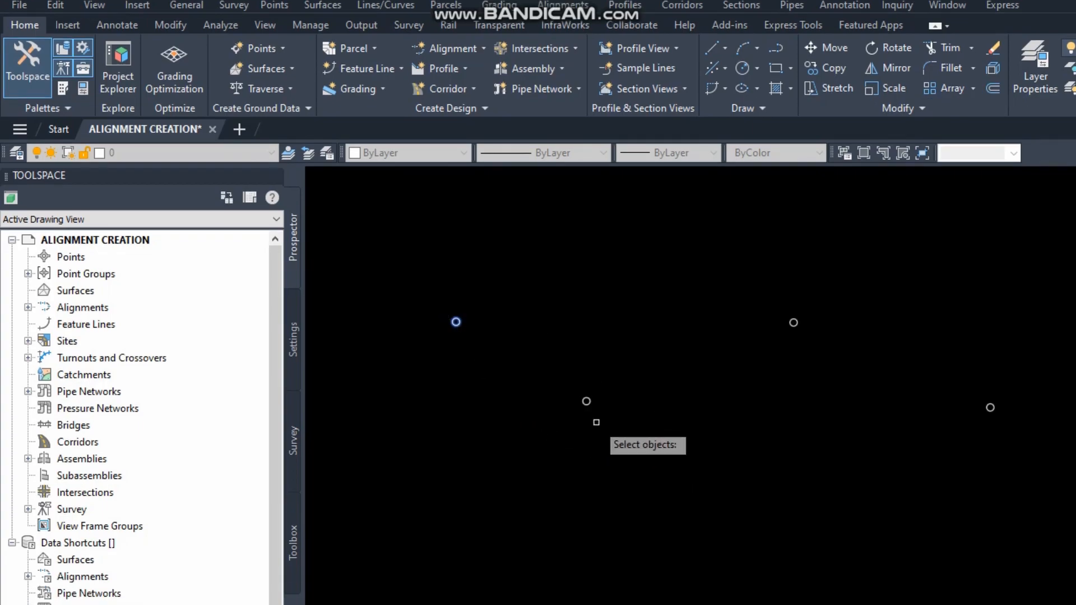
{"action": "left_click", "coordinate": [585, 401]}
{"action": "left_click", "coordinate": [794, 322]}
{"action": "left_click", "coordinate": [990, 407]}
{"action": "scroll", "coordinate": [401, 355], "scroll_direction": "up", "scroll_amount": 2}
{"action": "middle_click_drag", "start_coordinate": [402, 354], "coordinate": [481, 360]}
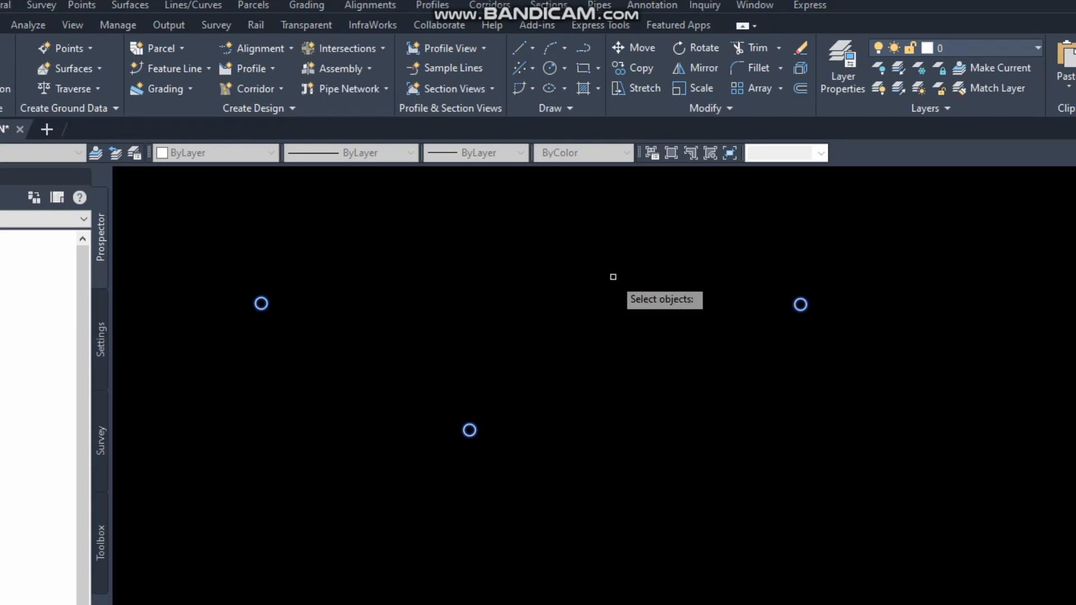
{"action": "key", "text": "Return"}
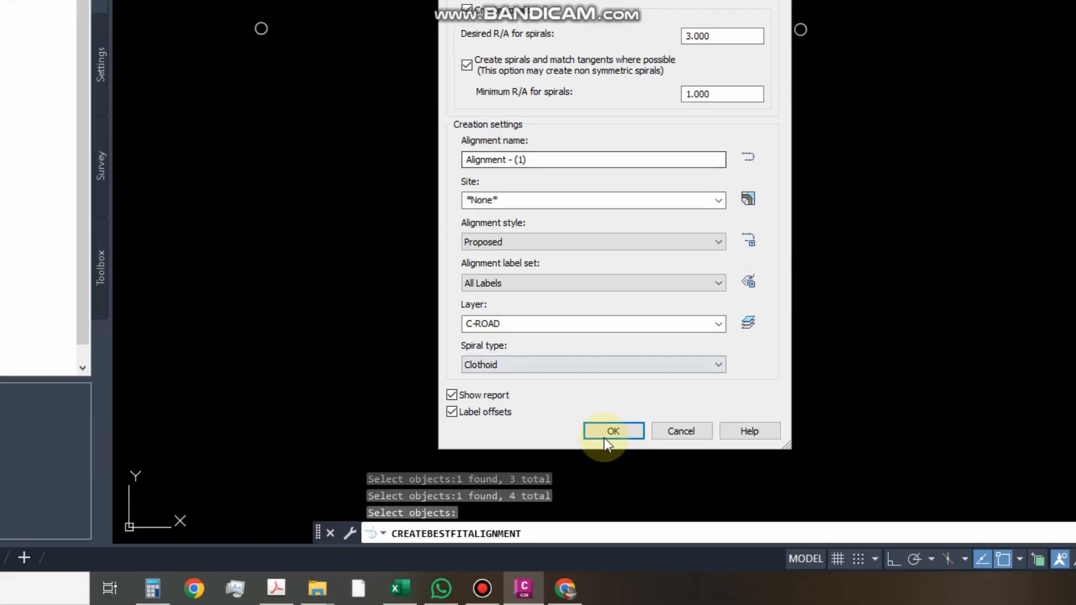
Create the best fit alignment on layer C-ROAD with the Proposed style and All Labels set, and close its report.
{"action": "left_click", "coordinate": [605, 431]}
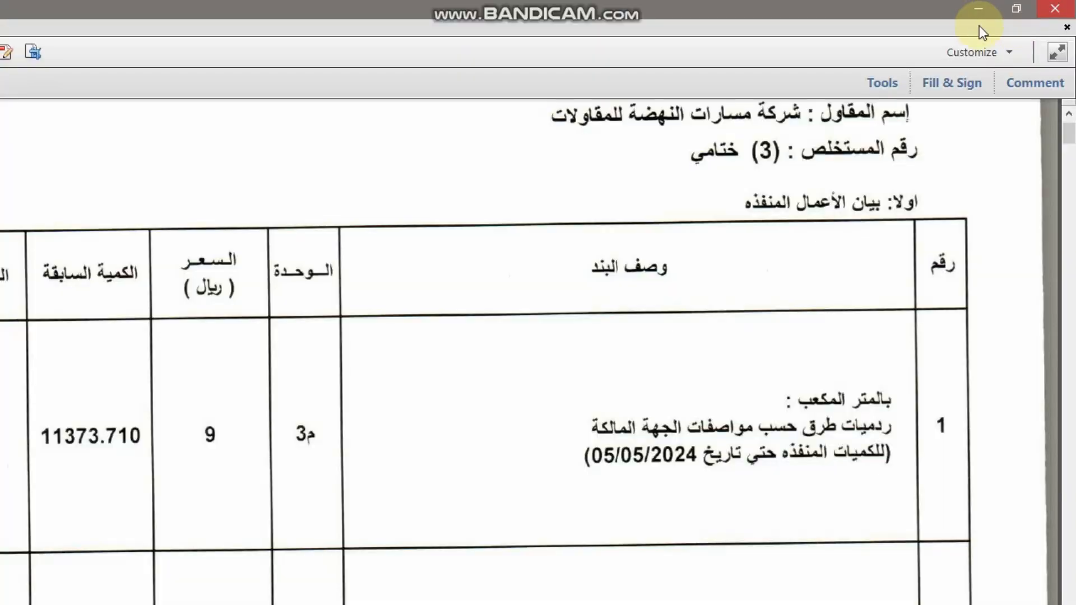
{"action": "left_click", "coordinate": [977, 11]}
{"action": "left_click", "coordinate": [985, 7]}
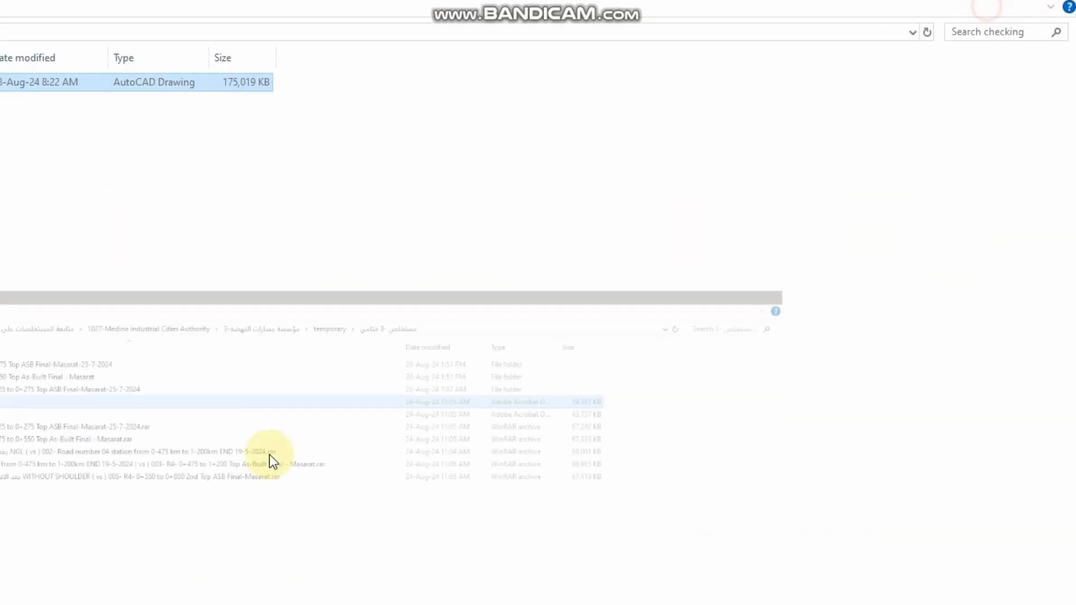
{"action": "left_click", "coordinate": [388, 589]}
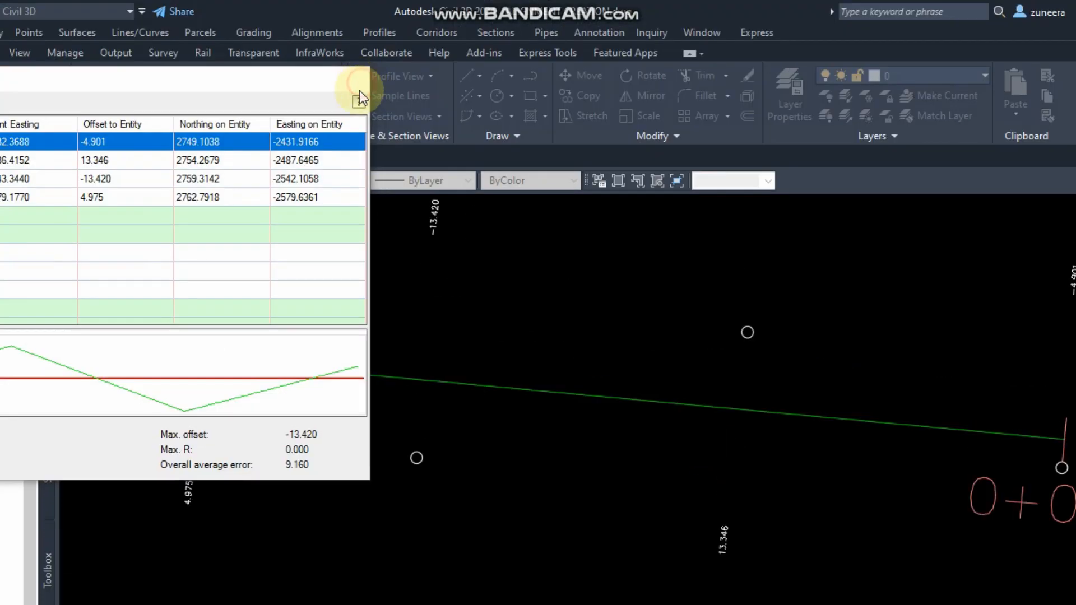
{"action": "left_click", "coordinate": [362, 84]}
Change the drawing's annotation scale to make the alignment's station labels smaller.
{"action": "scroll", "coordinate": [271, 312], "scroll_direction": "down", "scroll_amount": 3}
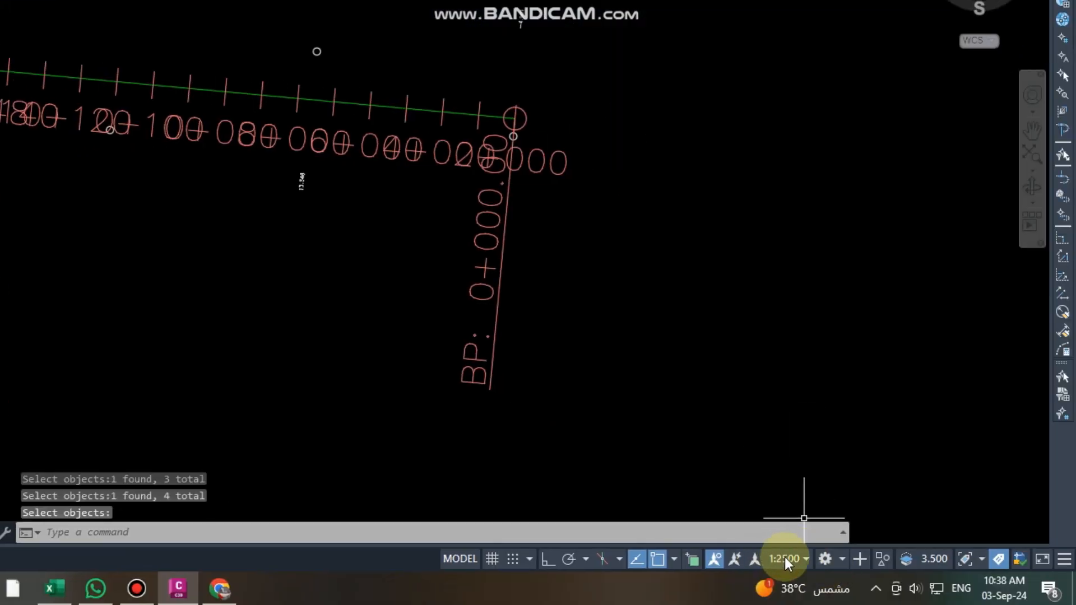
{"action": "left_click", "coordinate": [784, 559]}
{"action": "left_click", "coordinate": [788, 356]}
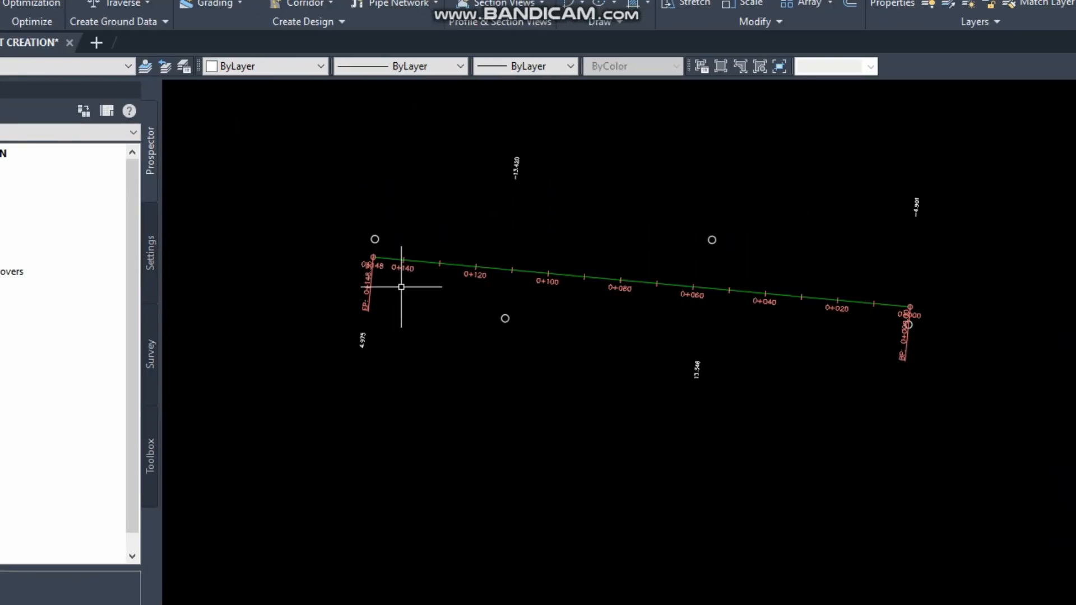
Erase the best fit alignment, leaving the circle blocks in place.
{"action": "scroll", "coordinate": [466, 242], "scroll_direction": "up", "scroll_amount": 2}
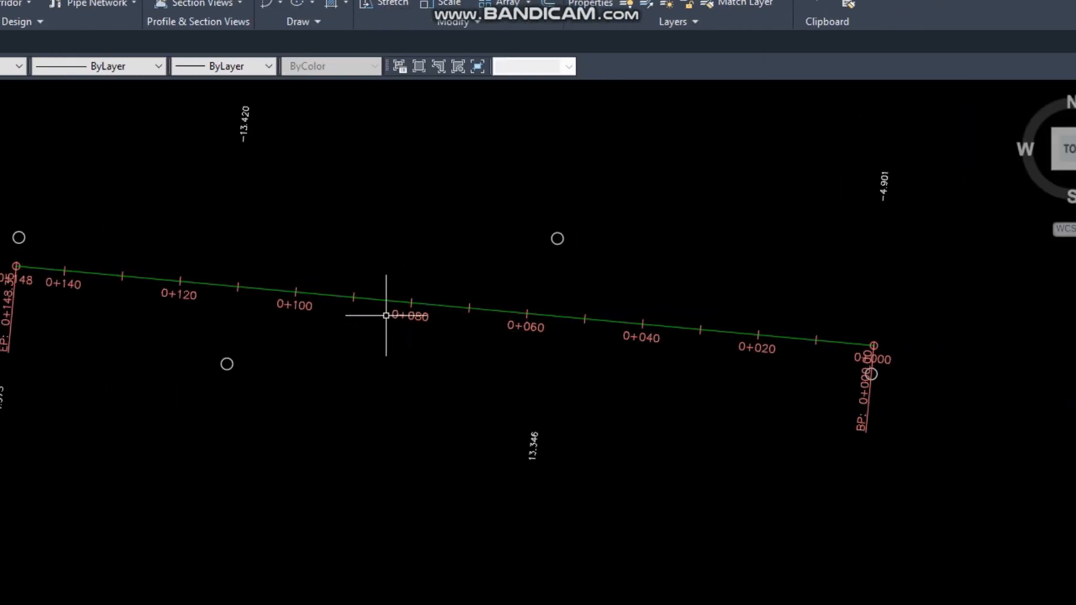
{"action": "left_click", "coordinate": [403, 297]}
{"action": "left_click", "coordinate": [297, 357]}
{"action": "type", "text": "e"}
{"action": "key", "text": "Return"}
Delete the four offset labels around the circle blocks.
{"action": "scroll", "coordinate": [282, 400], "scroll_direction": "down", "scroll_amount": 2}
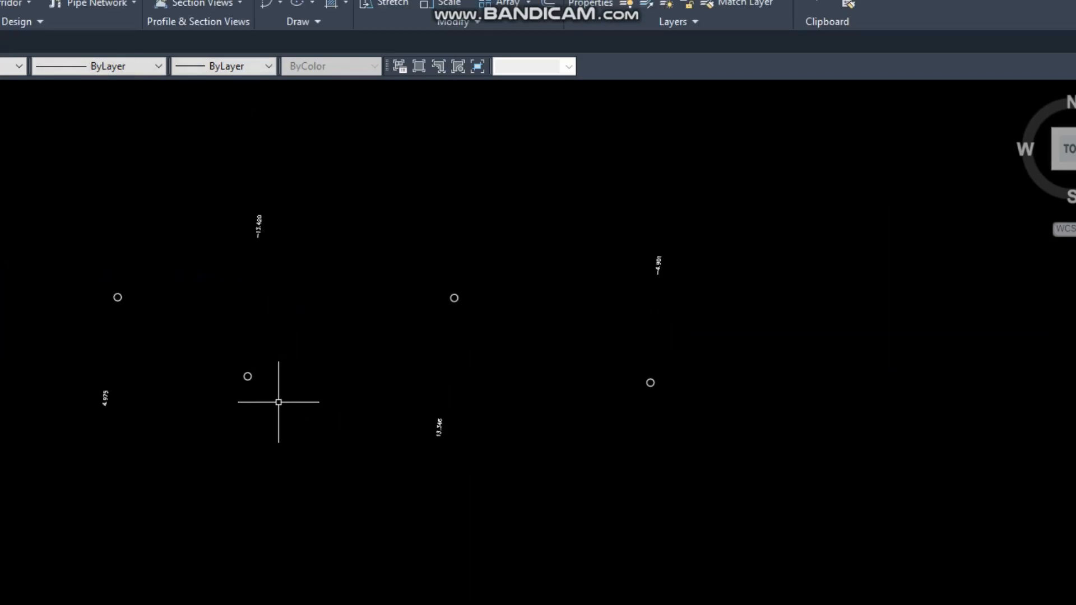
{"action": "left_click", "coordinate": [150, 422]}
{"action": "left_click", "coordinate": [83, 361]}
{"action": "left_click", "coordinate": [680, 499]}
{"action": "left_click", "coordinate": [404, 408]}
{"action": "left_click", "coordinate": [783, 264]}
{"action": "left_click", "coordinate": [671, 190]}
{"action": "left_click", "coordinate": [383, 215]}
{"action": "left_click", "coordinate": [275, 96]}
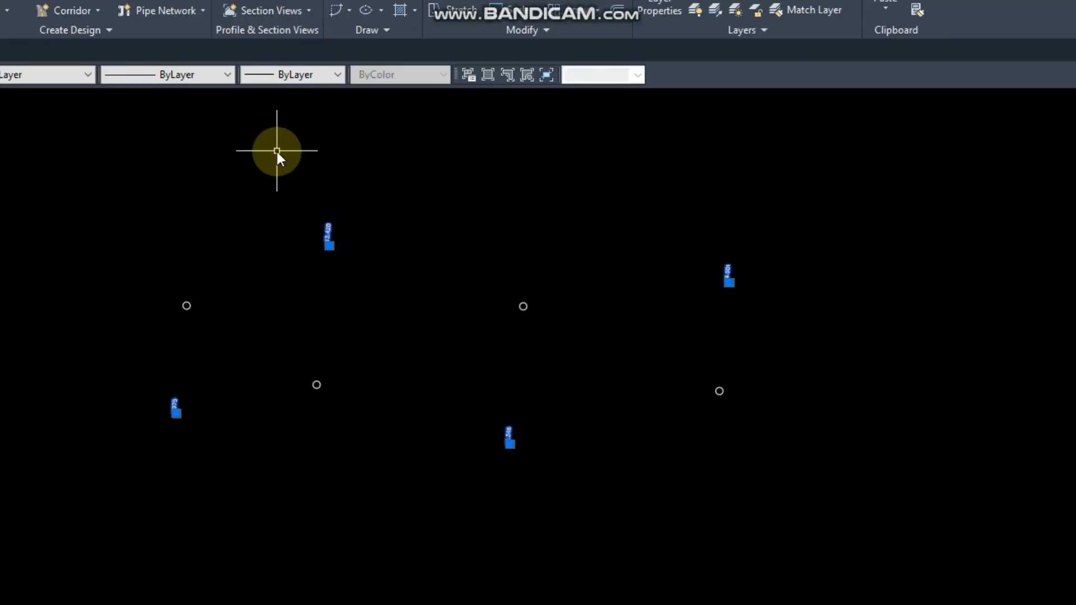
{"action": "key", "text": "Delete"}
{"action": "scroll", "coordinate": [540, 275], "scroll_direction": "up", "scroll_amount": 2}
{"action": "middle_click_drag", "start_coordinate": [491, 337], "coordinate": [557, 288]}
{"action": "left_click", "coordinate": [162, 8]}
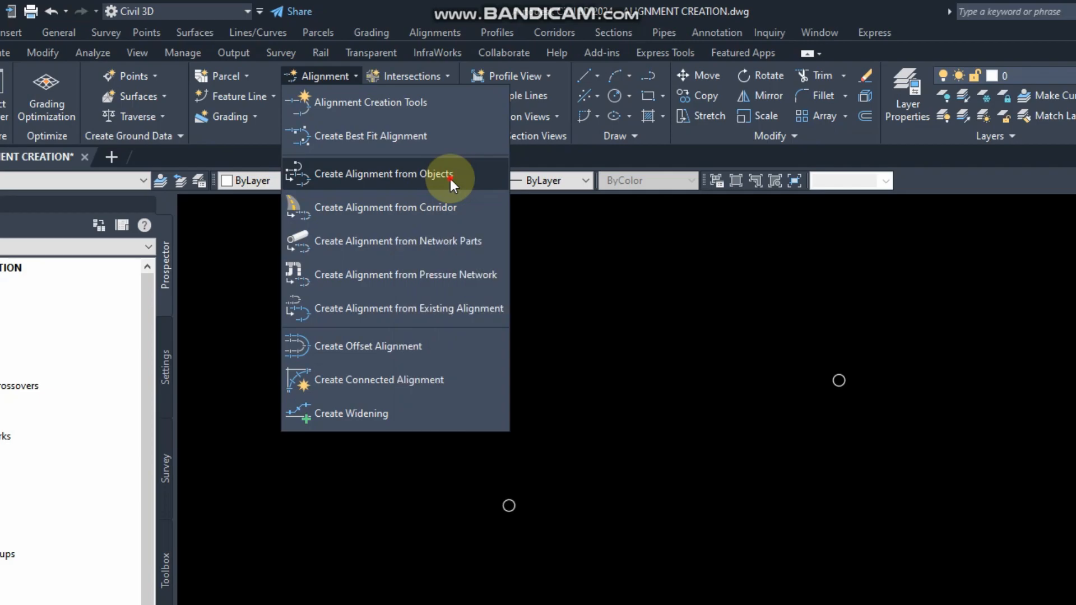
{"action": "left_click", "coordinate": [450, 180]}
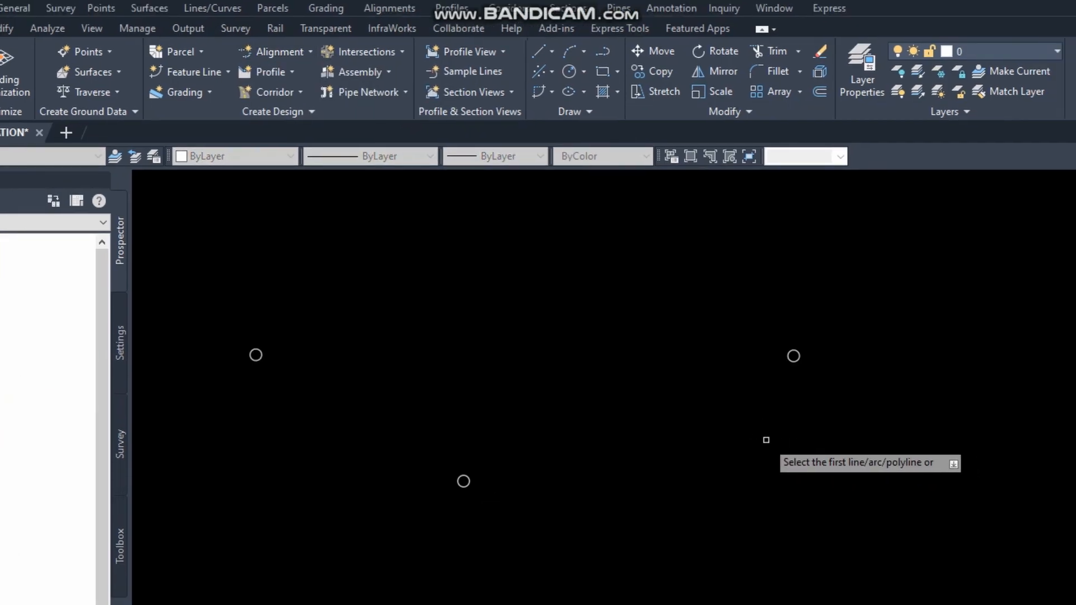
{"action": "key", "text": "Escape"}
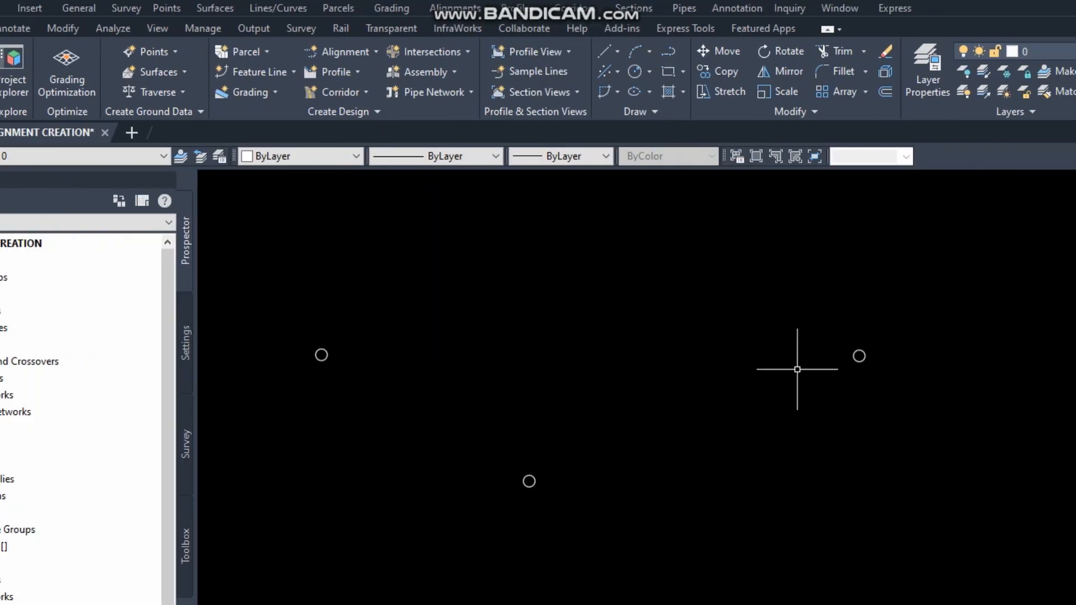
Draw a polyline through the four circle blocks, starting at the westernmost one and ending at the easternmost one.
{"action": "type", "text": "pl"}
{"action": "key", "text": "Return"}
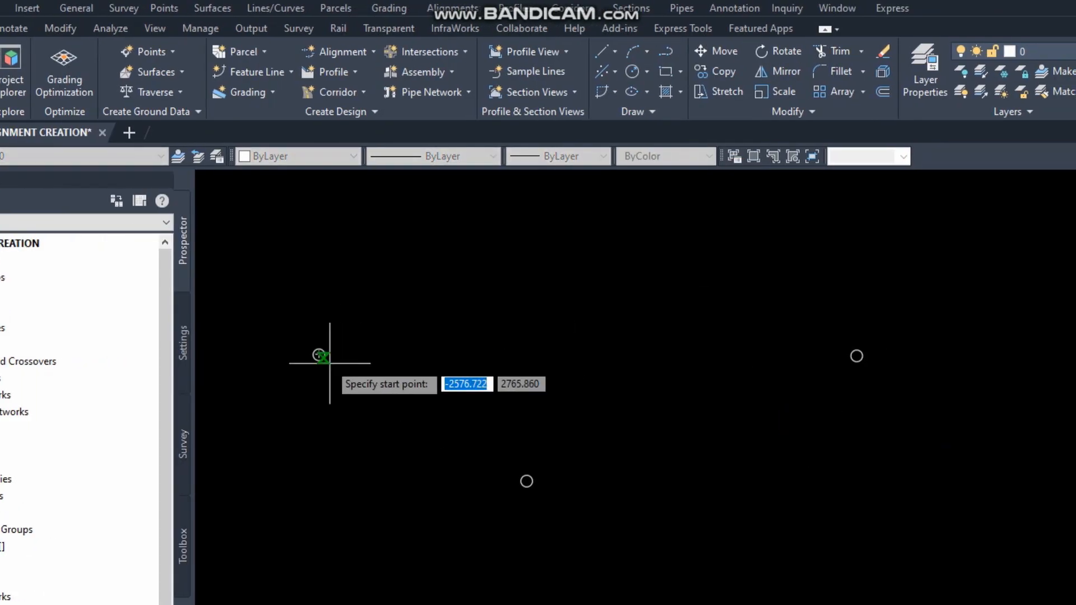
{"action": "left_click", "coordinate": [319, 355]}
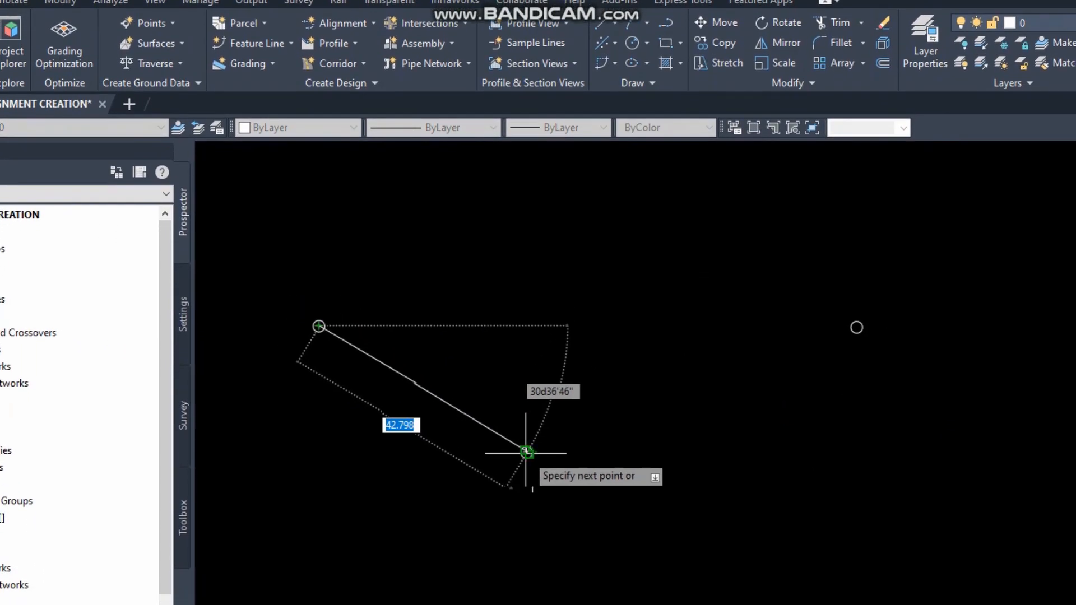
{"action": "left_click", "coordinate": [523, 452]}
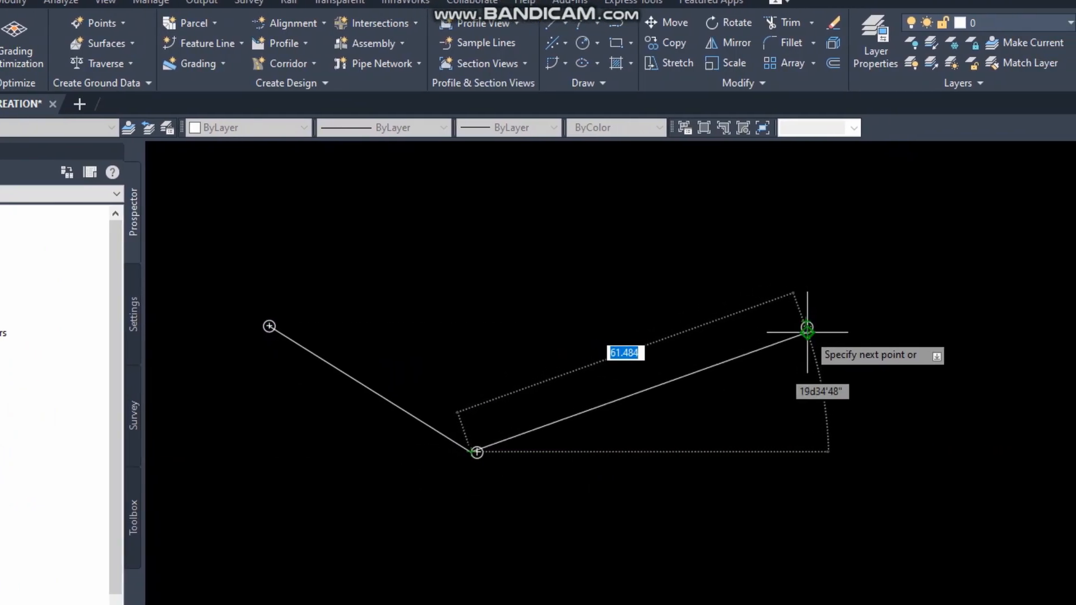
{"action": "left_click", "coordinate": [856, 327]}
{"action": "scroll", "coordinate": [851, 463], "scroll_direction": "up", "scroll_amount": 5}
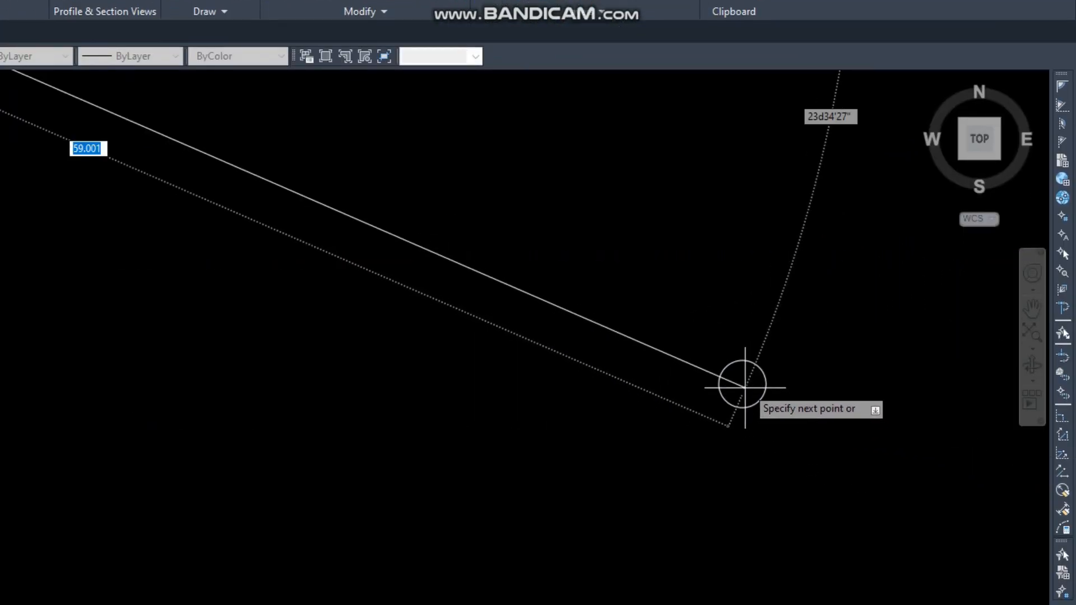
{"action": "left_click", "coordinate": [743, 384]}
{"action": "key", "text": "Return"}
Stretch the polyline's second vertex onto the centre of its circle block.
{"action": "scroll", "coordinate": [776, 406], "scroll_direction": "down", "scroll_amount": 5}
{"action": "scroll", "coordinate": [120, 378], "scroll_direction": "up", "scroll_amount": 5}
{"action": "left_click", "coordinate": [288, 385]}
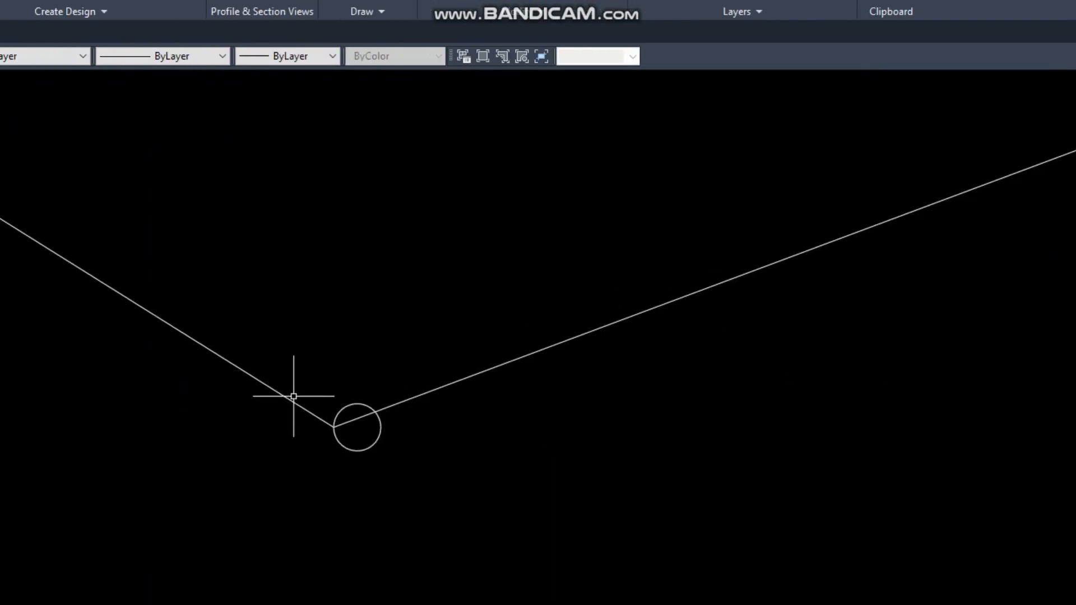
{"action": "key", "text": "Escape"}
{"action": "left_click", "coordinate": [410, 396]}
{"action": "left_click", "coordinate": [334, 427]}
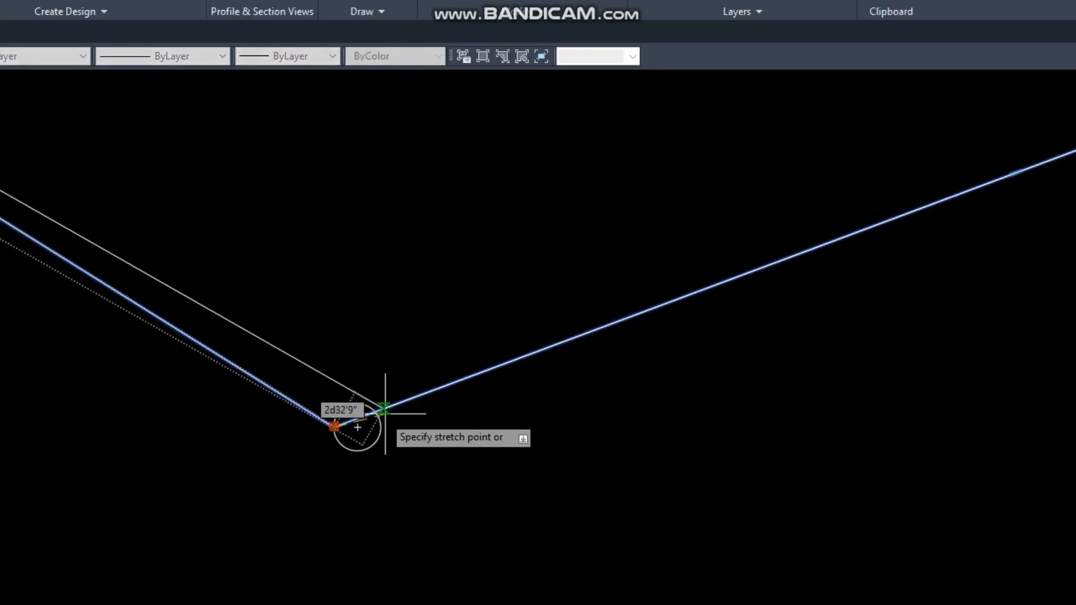
{"action": "left_click", "coordinate": [357, 427]}
{"action": "scroll", "coordinate": [415, 386], "scroll_direction": "down", "scroll_amount": 6}
{"action": "key", "text": "Escape"}
{"action": "scroll", "coordinate": [497, 322], "scroll_direction": "up", "scroll_amount": 4}
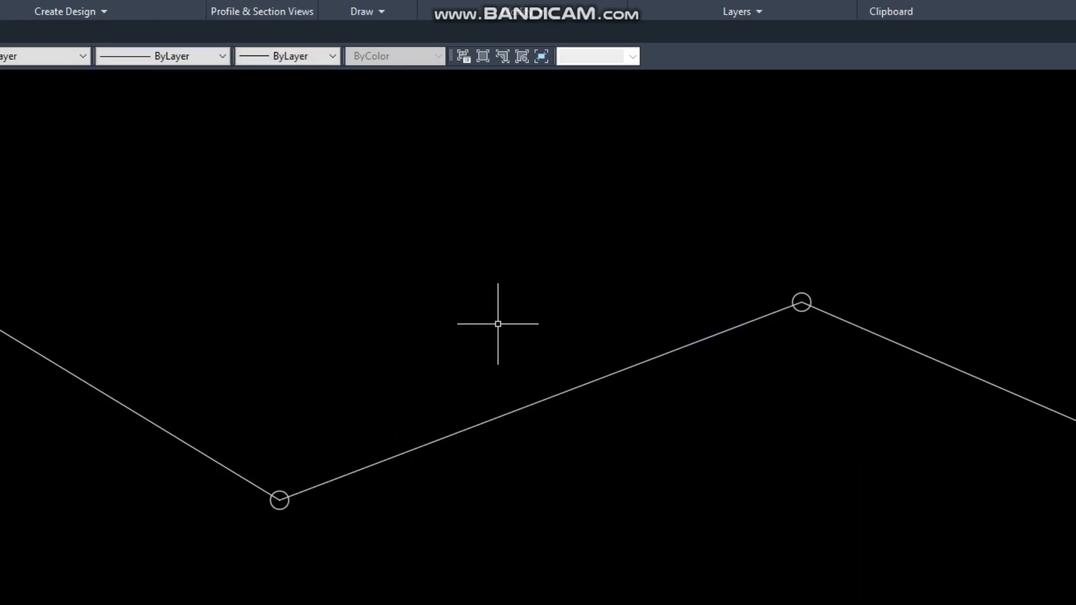
Start creating an alignment from objects, using the polyline as source and accepting its west-to-east direction.
{"action": "scroll", "coordinate": [502, 357], "scroll_direction": "down", "scroll_amount": 2}
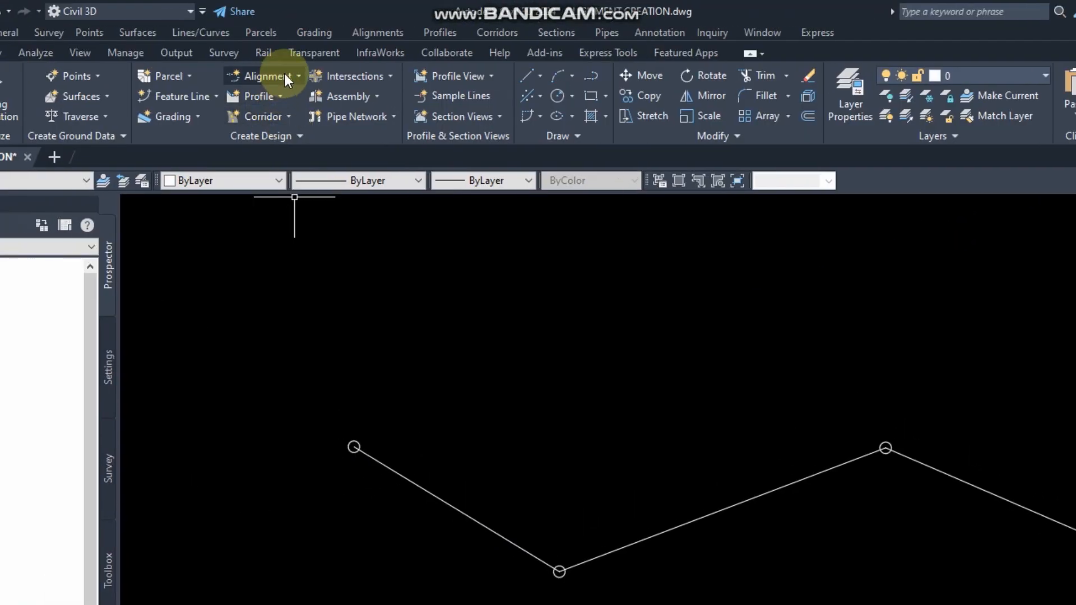
{"action": "left_click", "coordinate": [284, 74]}
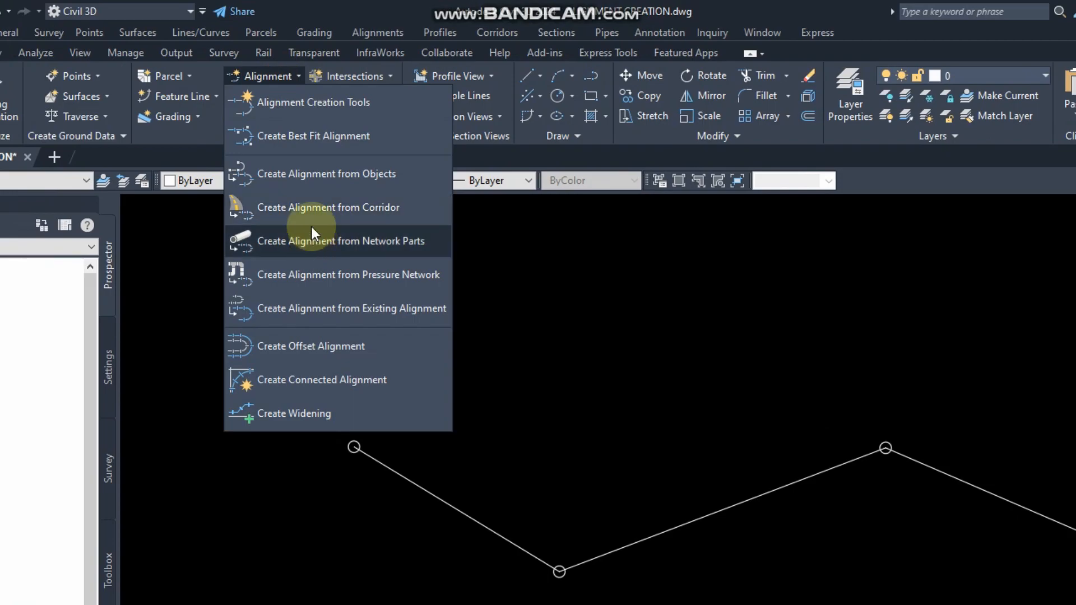
{"action": "left_click", "coordinate": [340, 176]}
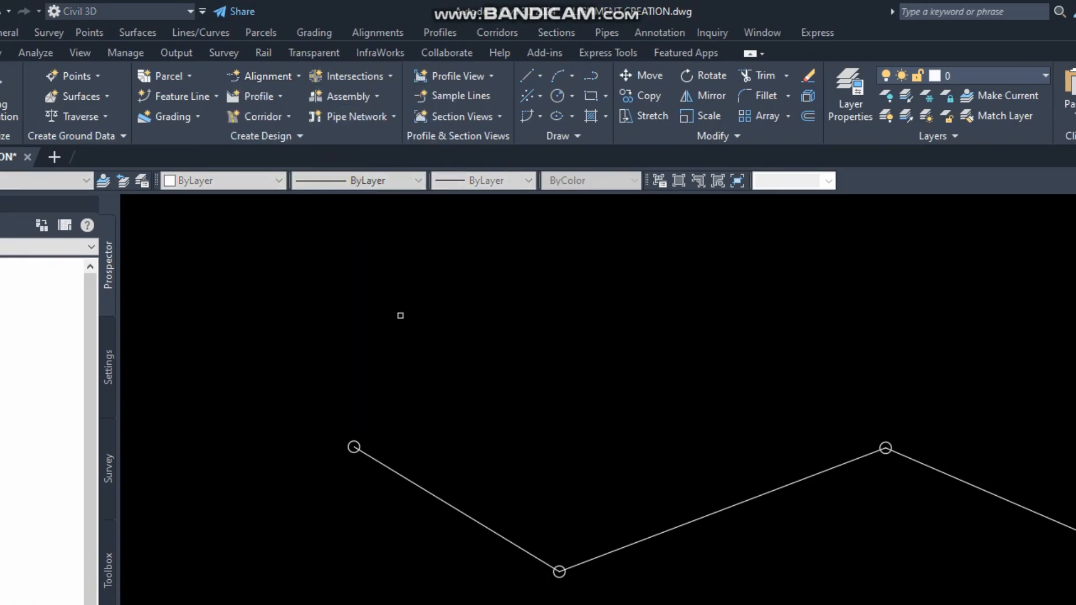
{"action": "left_click", "coordinate": [391, 424]}
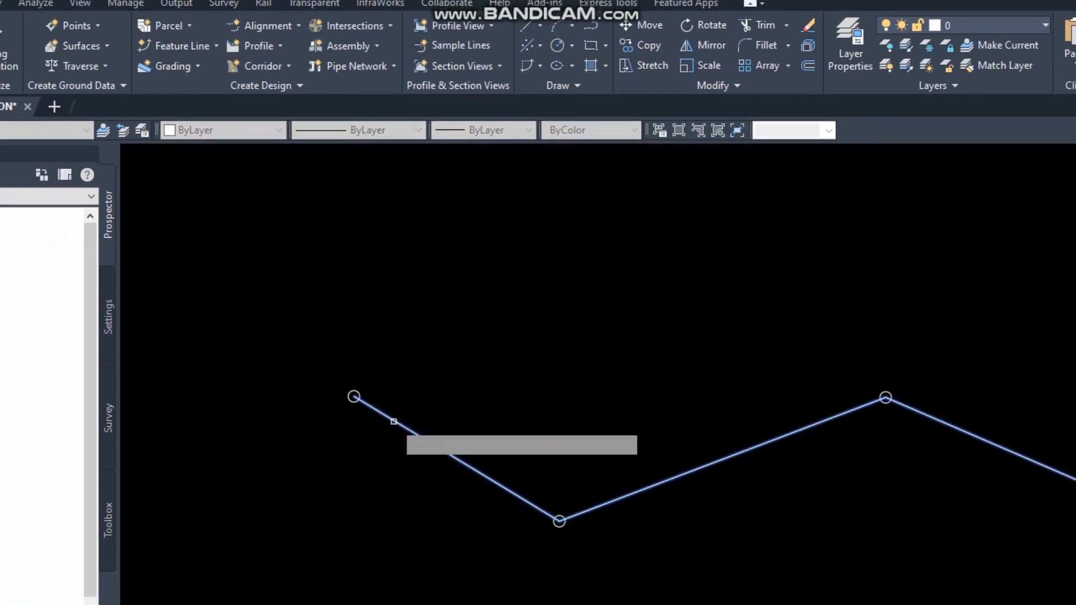
{"action": "key", "text": "Return"}
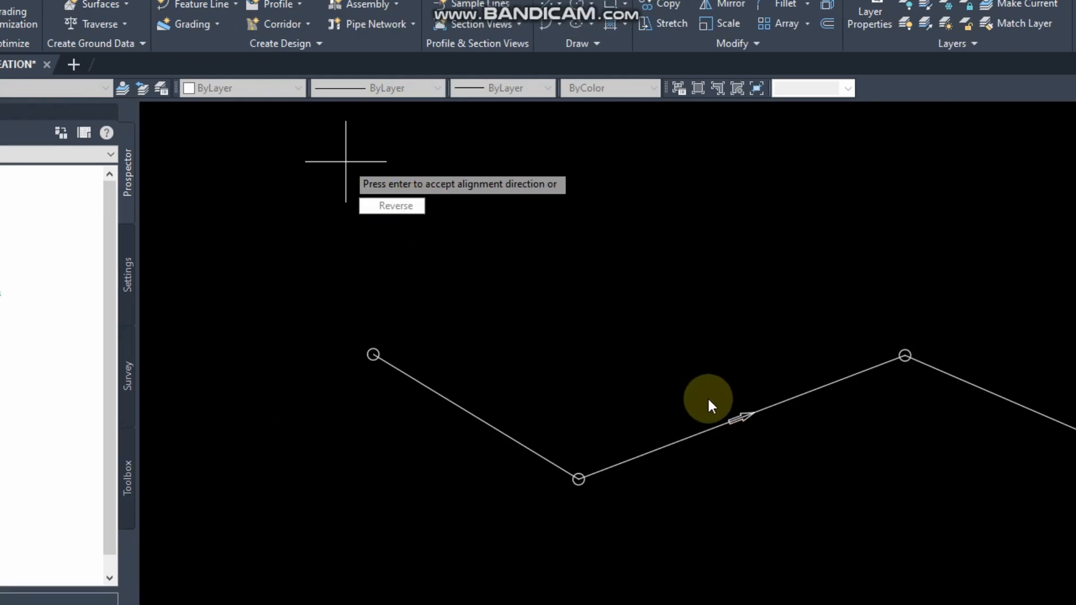
{"action": "key", "text": "Return"}
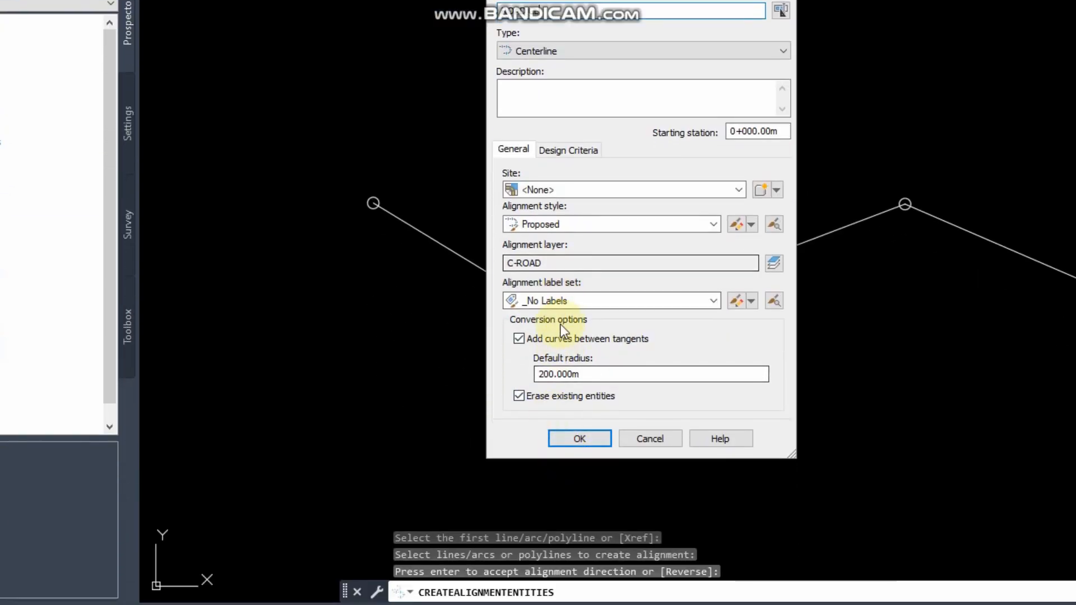
Create the Proposed centerline alignment on C-ROAD with the All Labels set, 200 m default curves between tangents, and existing entities erased.
{"action": "left_click", "coordinate": [711, 301]}
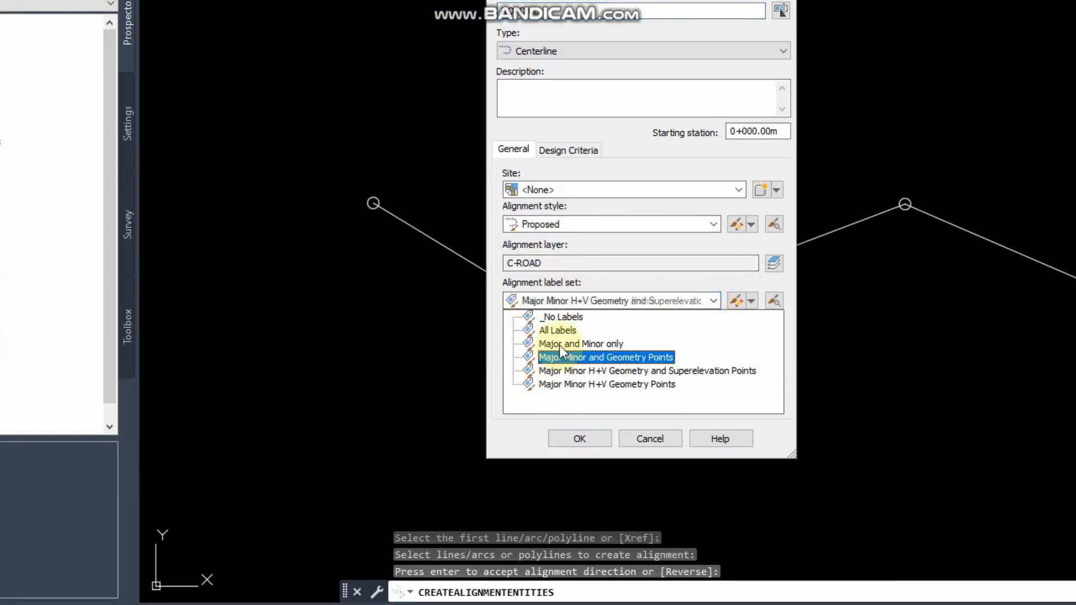
{"action": "left_click", "coordinate": [561, 329]}
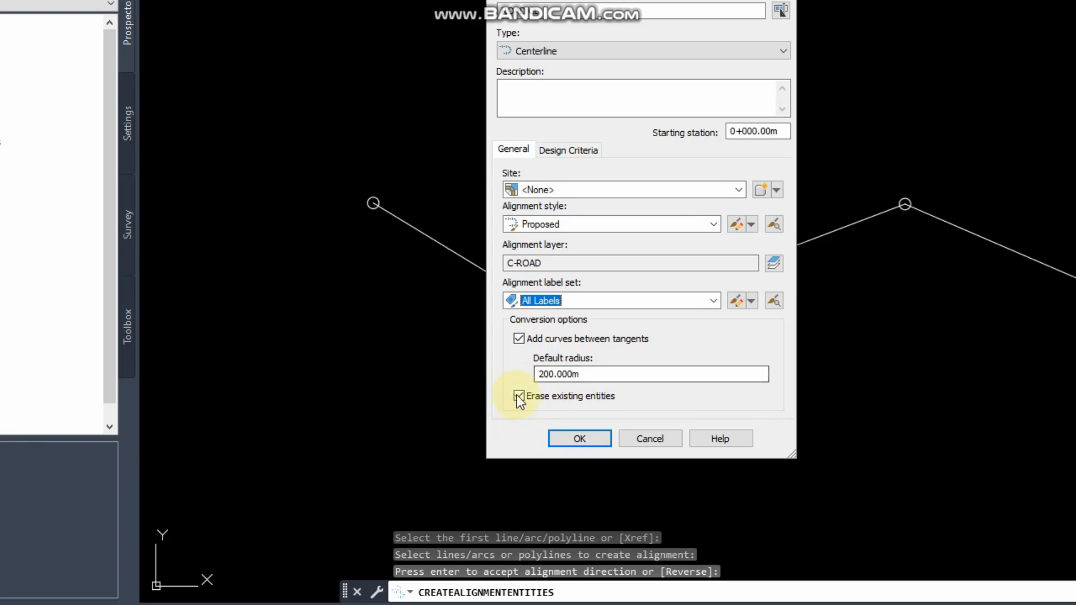
{"action": "left_click", "coordinate": [570, 438]}
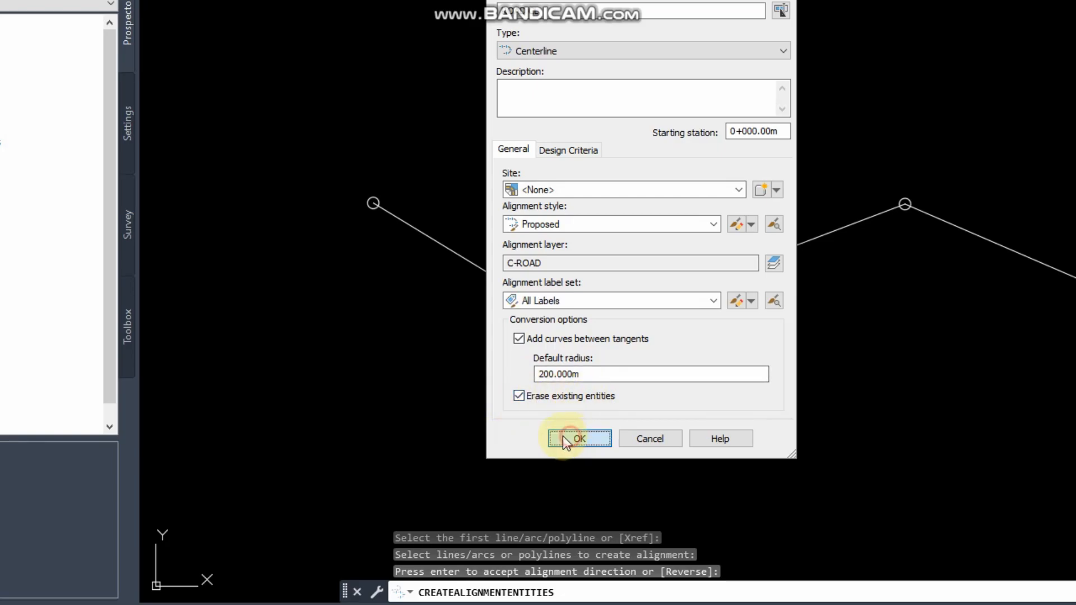
{"action": "key", "text": "Escape"}
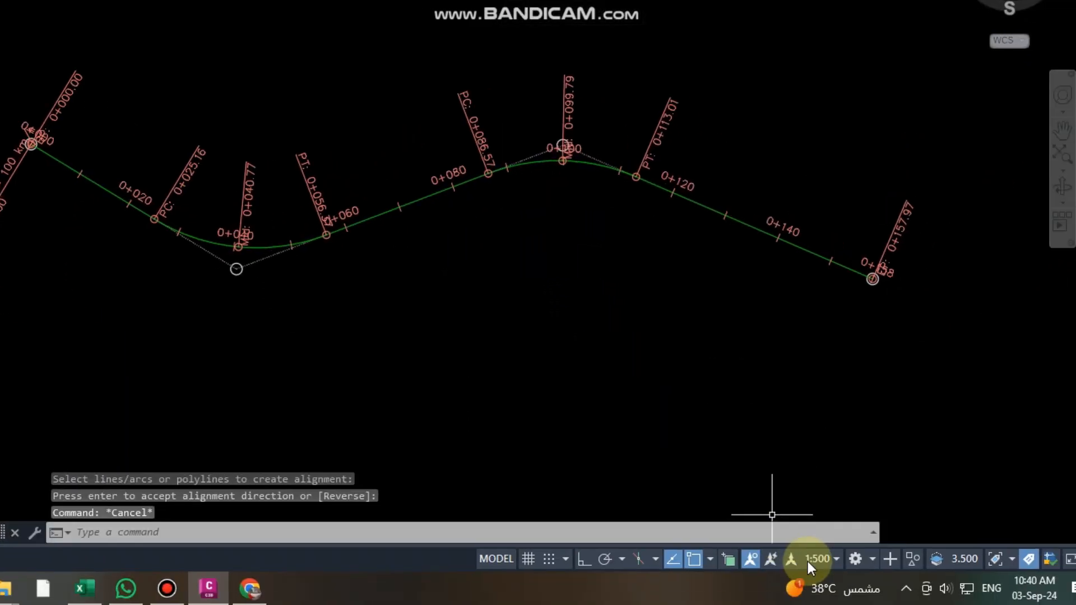
Set the annotation scale to 1:200 to make the alignment's labels smaller.
{"action": "left_click", "coordinate": [806, 561]}
{"action": "left_click", "coordinate": [814, 311]}
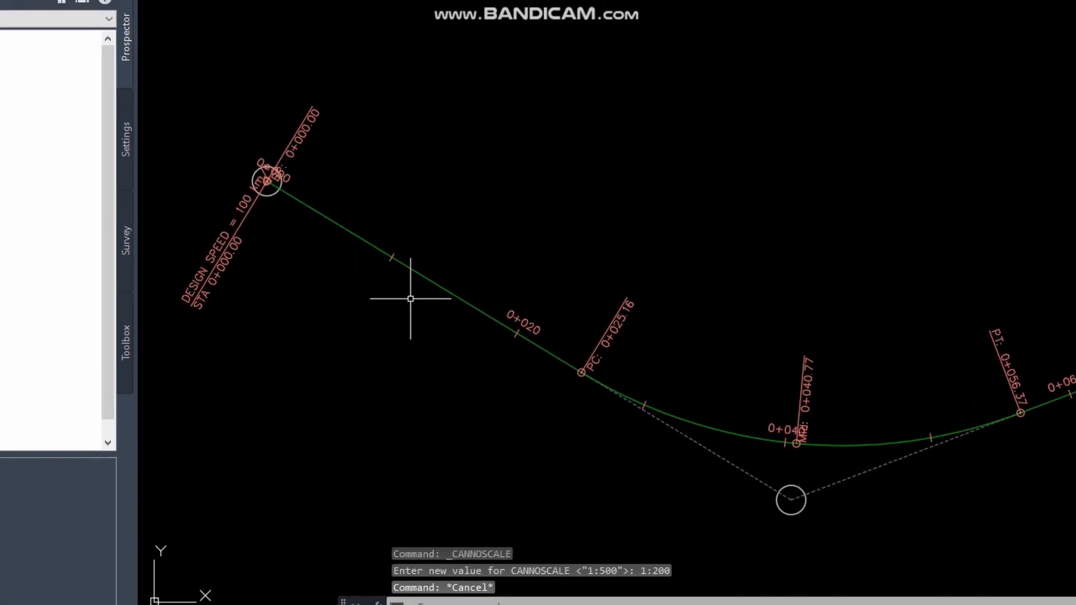
{"action": "scroll", "coordinate": [608, 349], "scroll_direction": "down", "scroll_amount": 2}
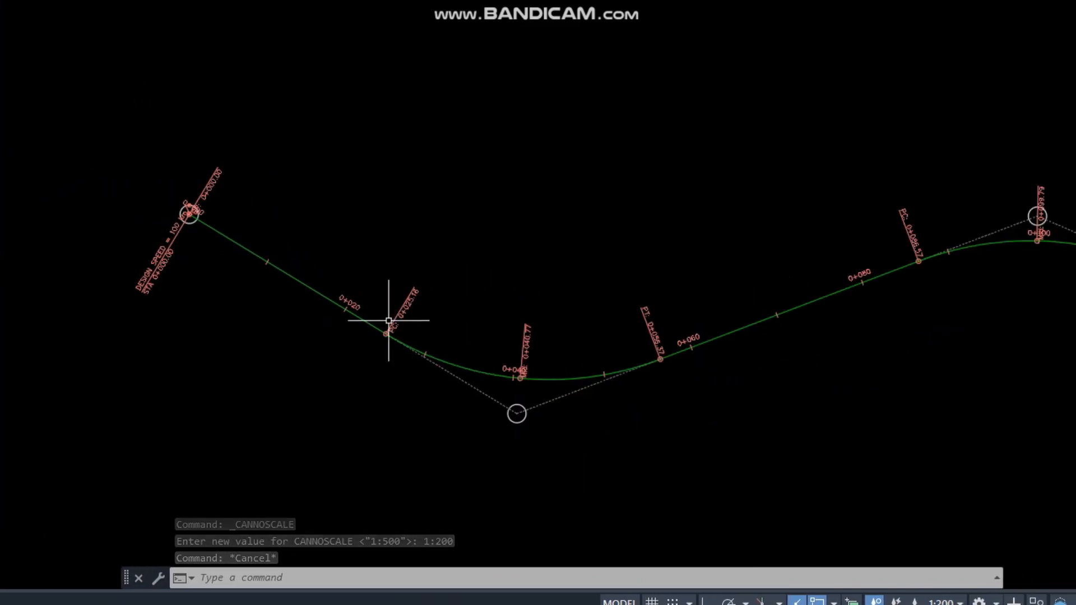
{"action": "scroll", "coordinate": [544, 268], "scroll_direction": "down", "scroll_amount": 2}
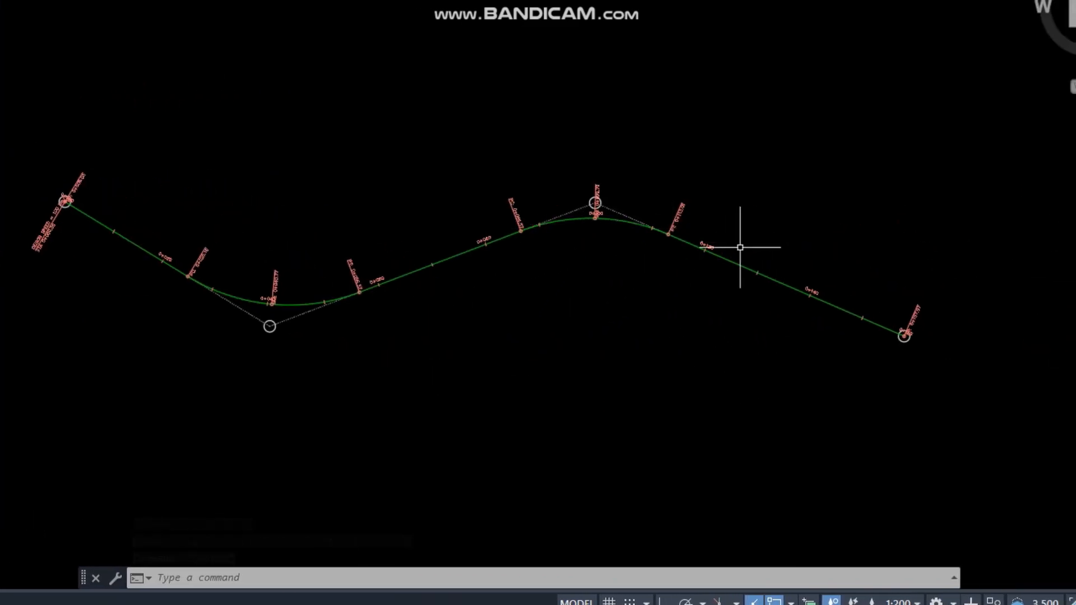
Move the first curve's intersection point about 5 m downward, below its circle block, so the curve passes closer to the circle.
{"action": "scroll", "coordinate": [271, 321], "scroll_direction": "up", "scroll_amount": 5}
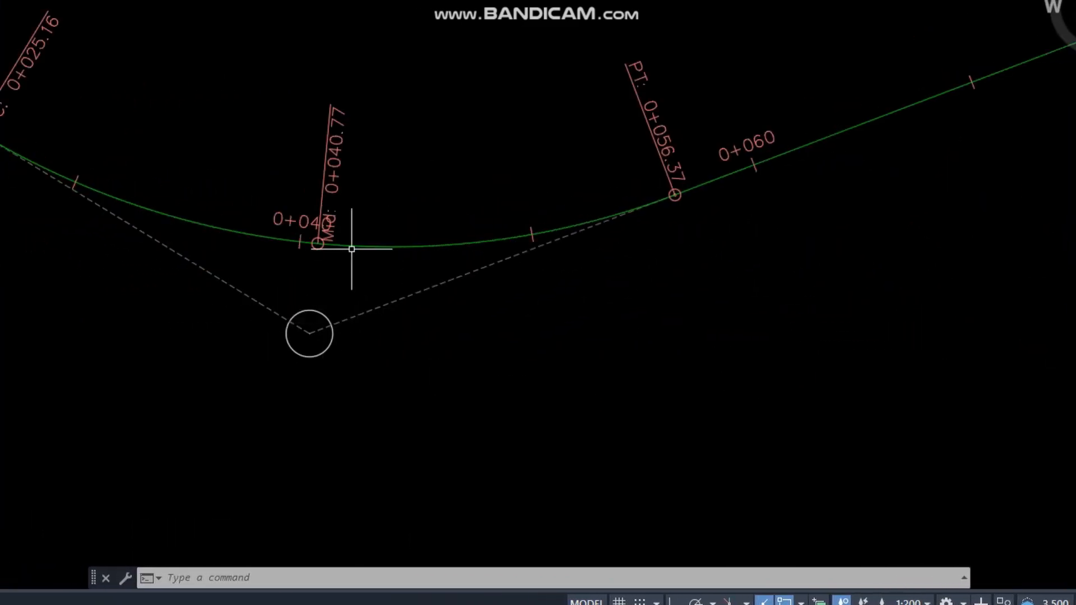
{"action": "left_click", "coordinate": [352, 246]}
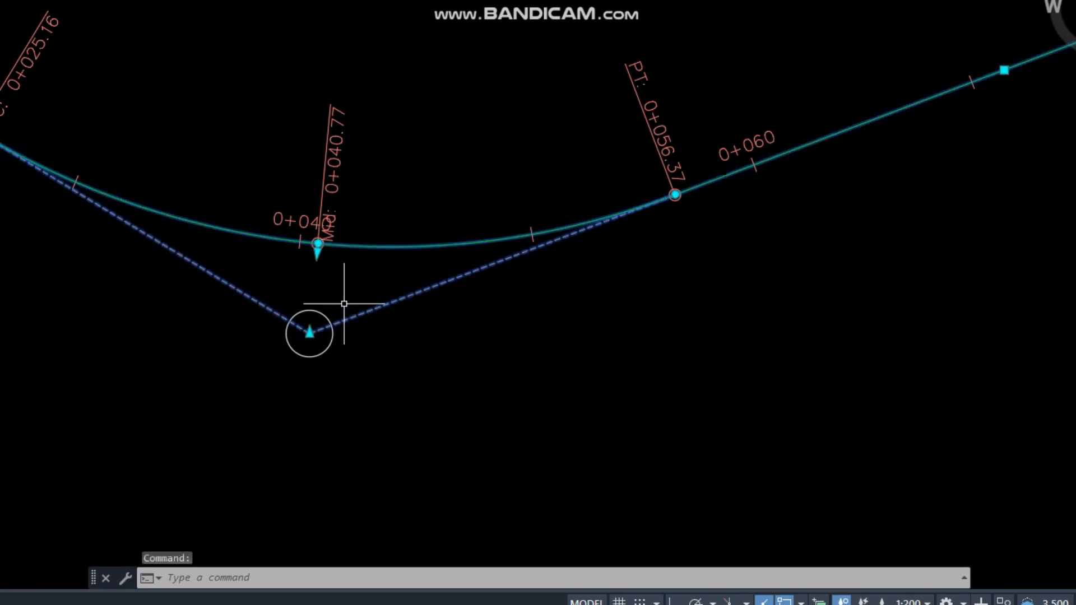
{"action": "left_click", "coordinate": [310, 333]}
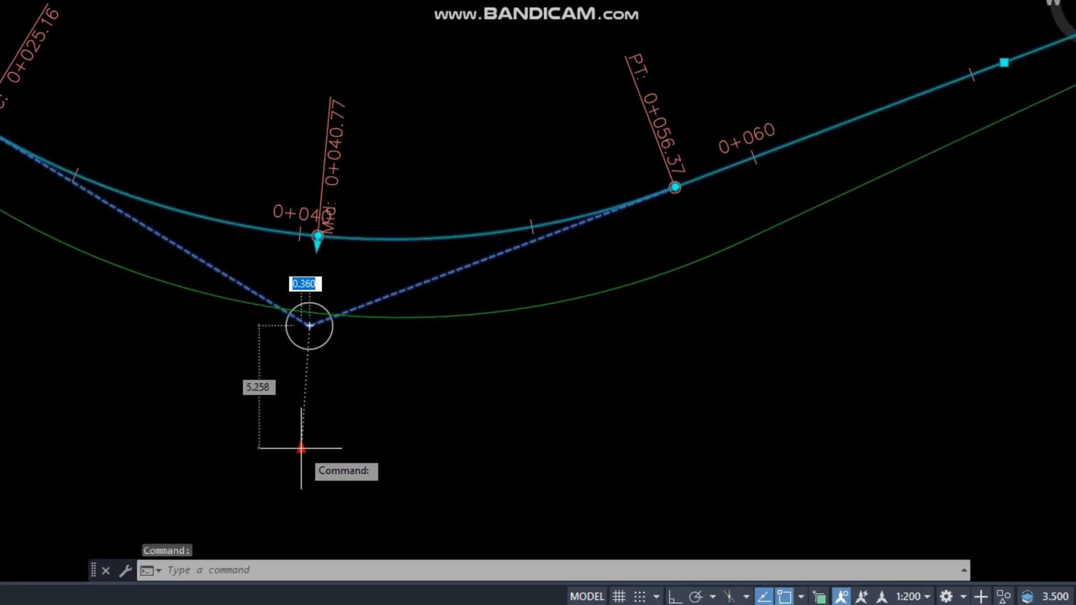
{"action": "left_click", "coordinate": [295, 454]}
{"action": "scroll", "coordinate": [213, 283], "scroll_direction": "down", "scroll_amount": 2}
{"action": "key", "text": "Escape"}
Move the second curve's intersection point upward above its circle block so the curve passes through the circle.
{"action": "middle_click_drag", "start_coordinate": [809, 187], "coordinate": [204, 274]}
{"action": "scroll", "coordinate": [415, 106], "scroll_direction": "up", "scroll_amount": 2}
{"action": "left_click", "coordinate": [624, 184]}
{"action": "left_click", "coordinate": [559, 51]}
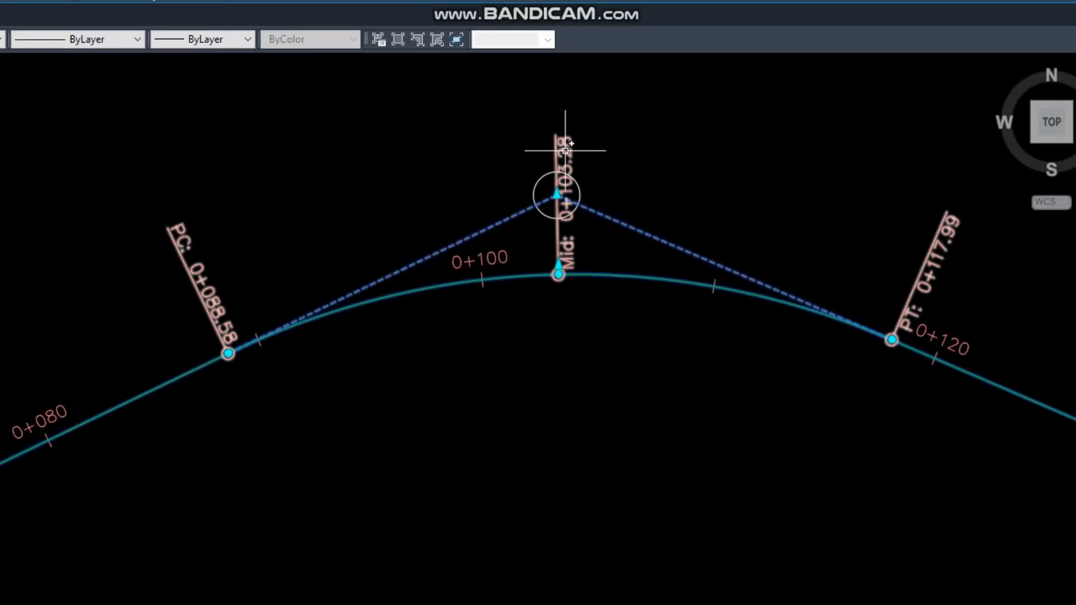
{"action": "left_click", "coordinate": [557, 194]}
{"action": "middle_click_drag", "start_coordinate": [557, 144], "coordinate": [550, 228]}
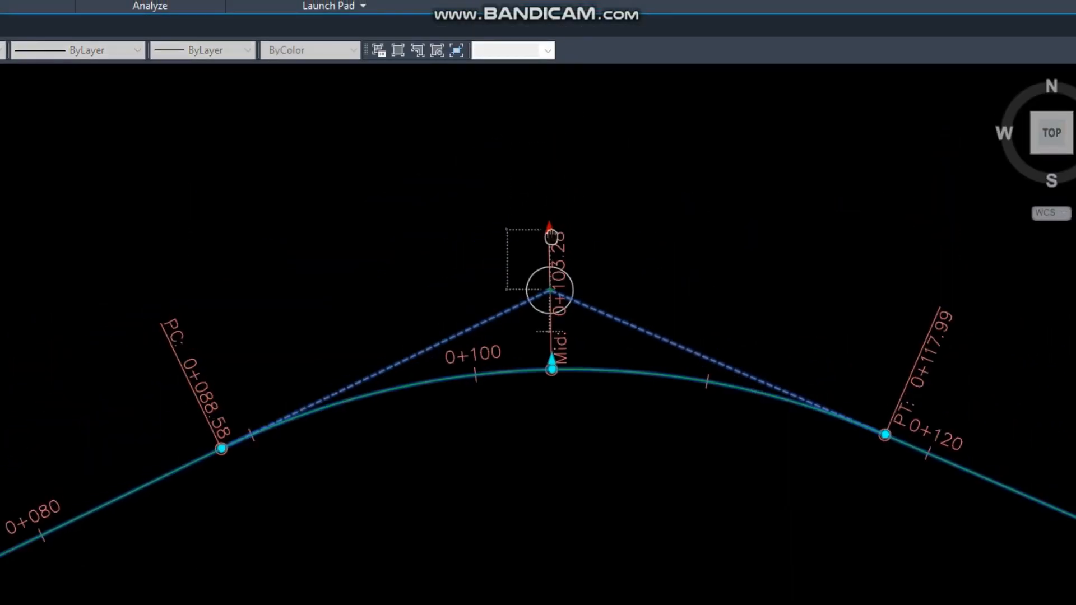
{"action": "left_click", "coordinate": [551, 178]}
{"action": "scroll", "coordinate": [590, 260], "scroll_direction": "down", "scroll_amount": 3}
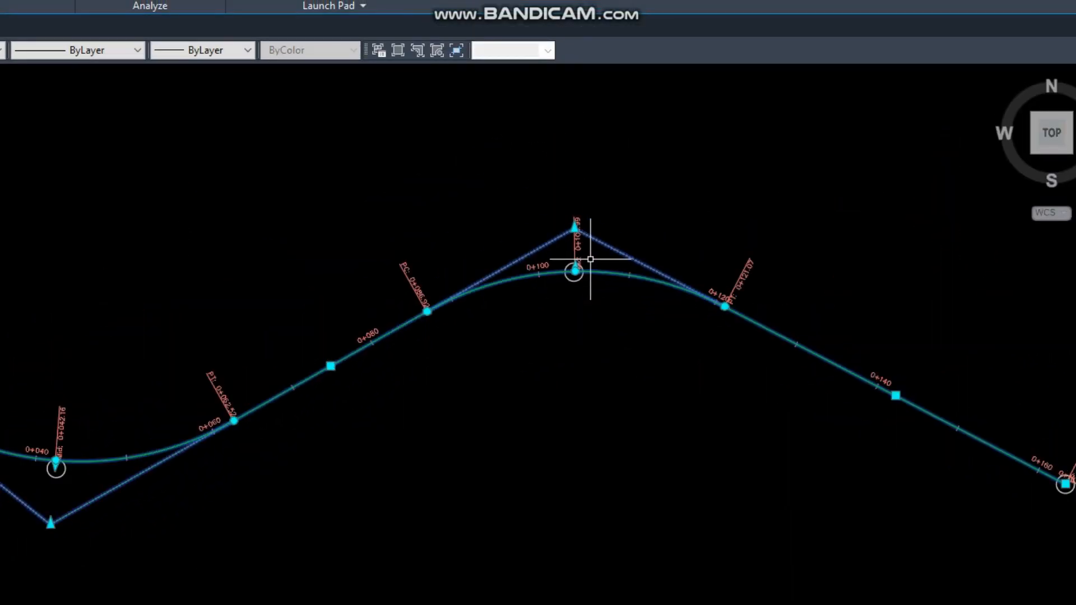
{"action": "key", "text": "Escape"}
{"action": "scroll", "coordinate": [398, 303], "scroll_direction": "down", "scroll_amount": 2}
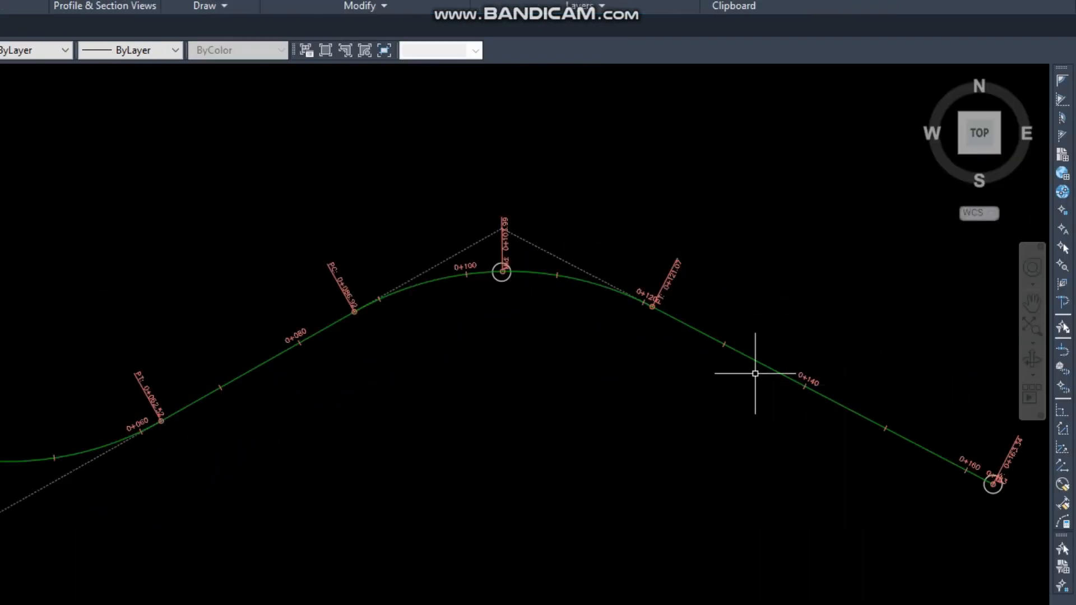
{"action": "middle_click_drag", "start_coordinate": [287, 237], "coordinate": [308, 277]}
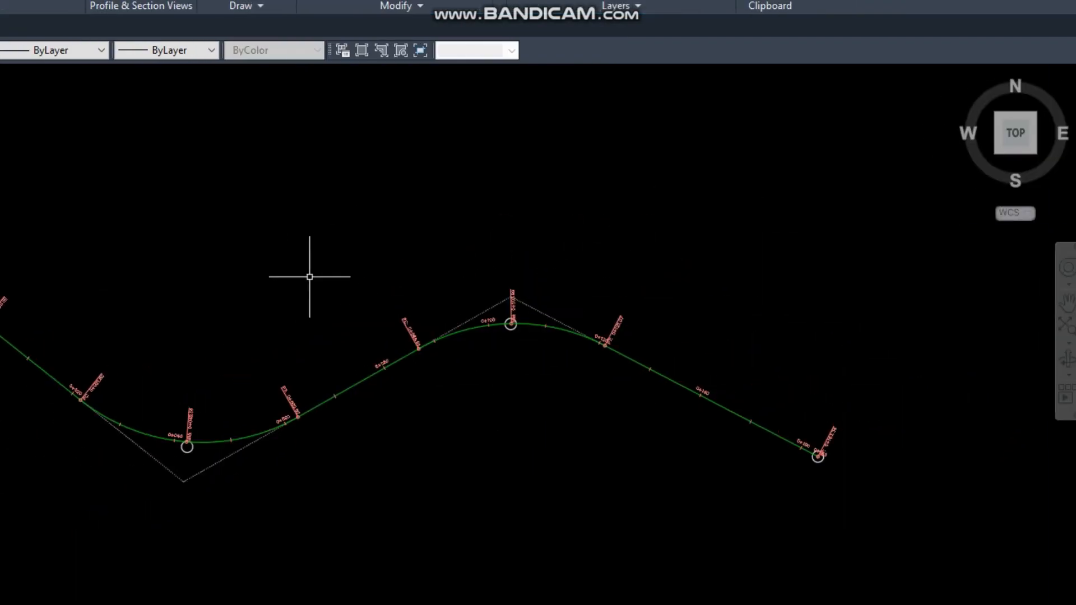
{"action": "left_click", "coordinate": [291, 78]}
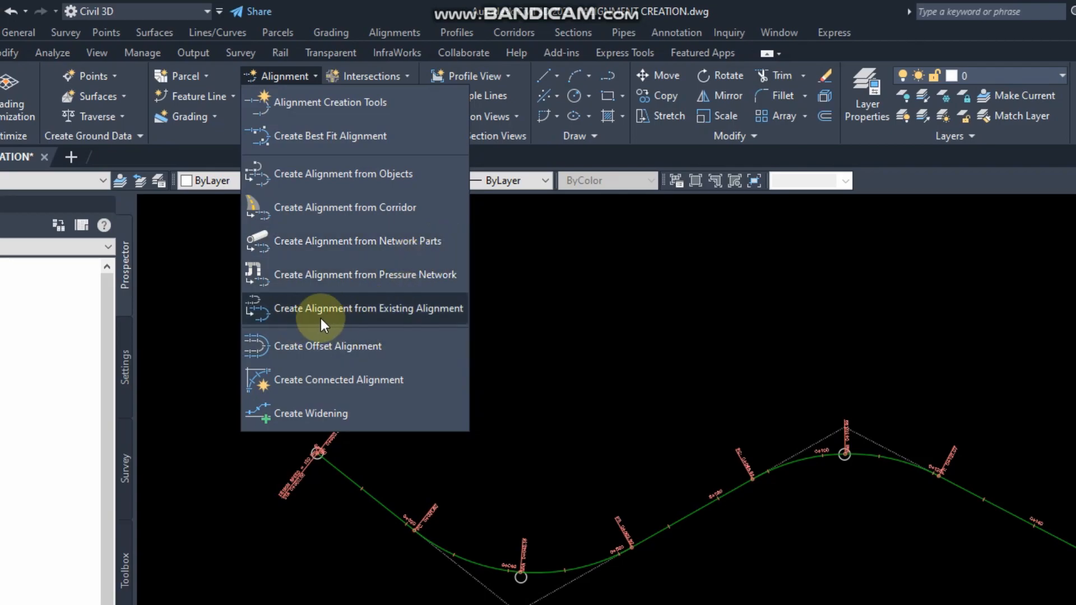
{"action": "left_click", "coordinate": [386, 315]}
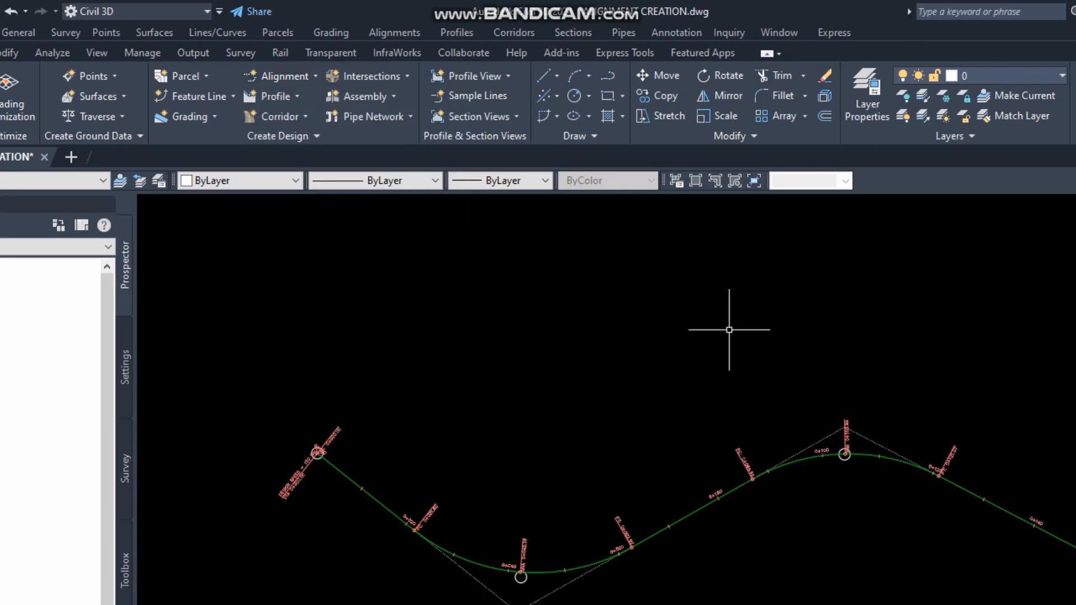
{"action": "middle_click_drag", "start_coordinate": [719, 521], "coordinate": [625, 439]}
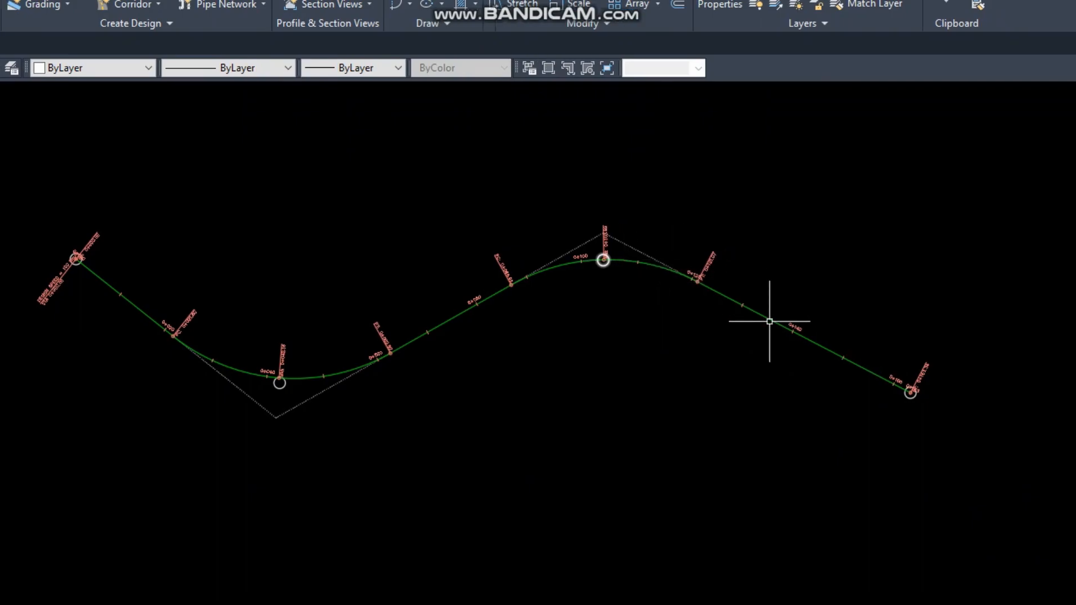
{"action": "mouse_move", "coordinate": [21, 308]}
{"action": "middle_mouse_down"}
{"action": "mouse_move", "coordinate": [41, 305]}
{"action": "mouse_move", "coordinate": [151, 344]}
{"action": "middle_mouse_up"}
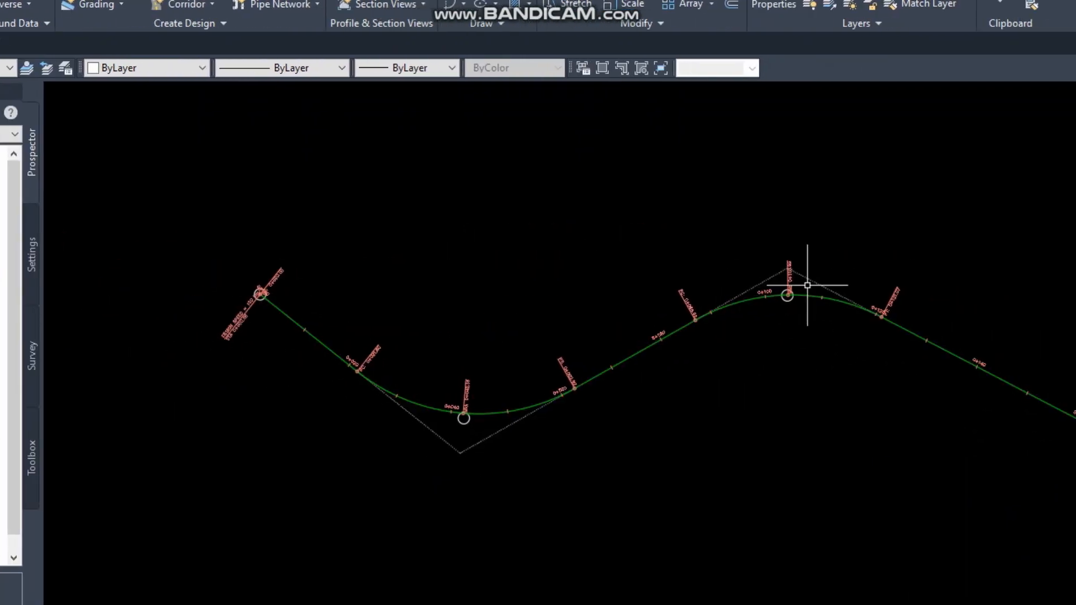
{"action": "middle_click_drag", "start_coordinate": [705, 382], "coordinate": [609, 378]}
Start an alignment from the existing ROAD CL alignment with its split point at the second curve's start, station 0+086.92.
{"action": "left_click", "coordinate": [325, 83]}
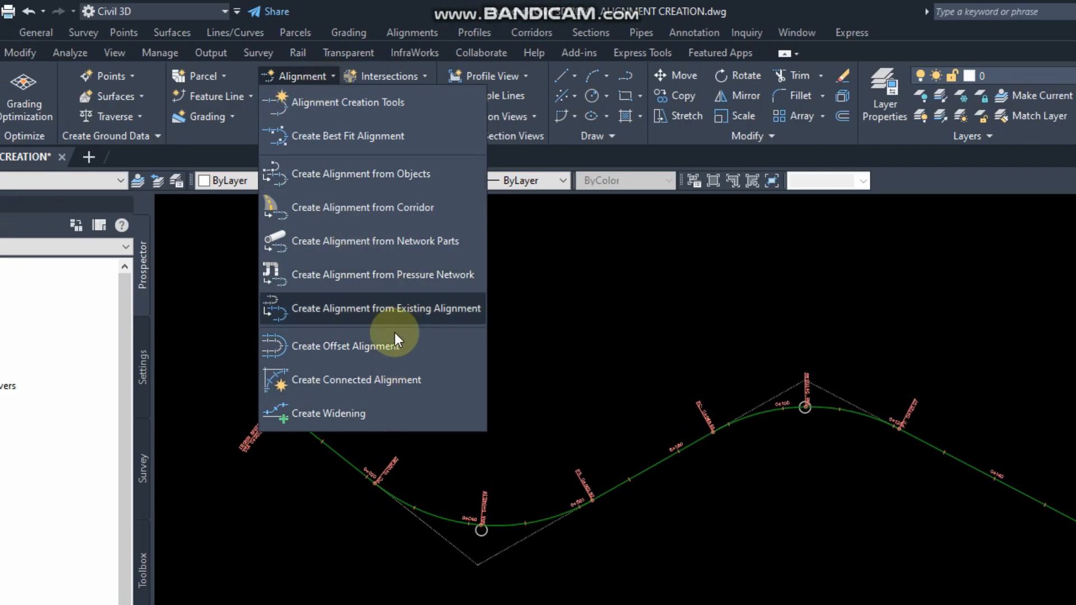
{"action": "left_click", "coordinate": [387, 317]}
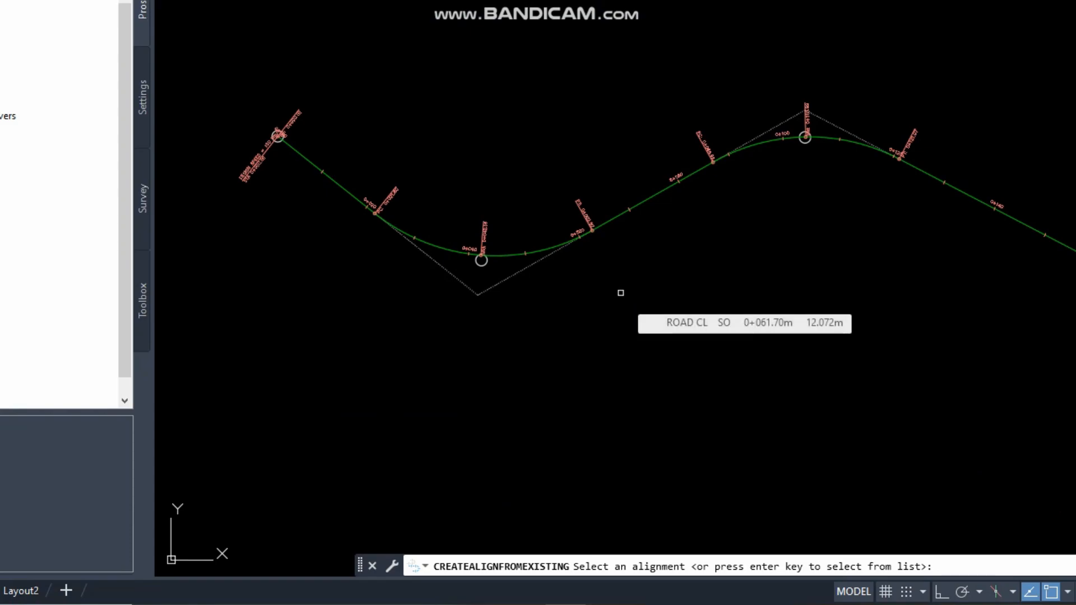
{"action": "left_click", "coordinate": [481, 255]}
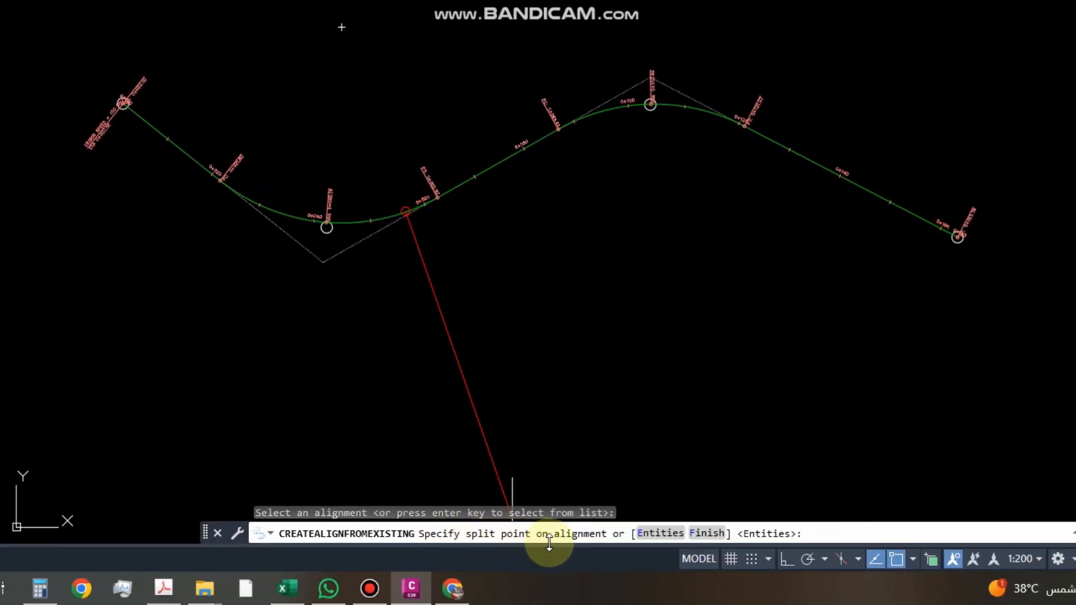
{"action": "scroll", "coordinate": [577, 118], "scroll_direction": "up", "scroll_amount": 4}
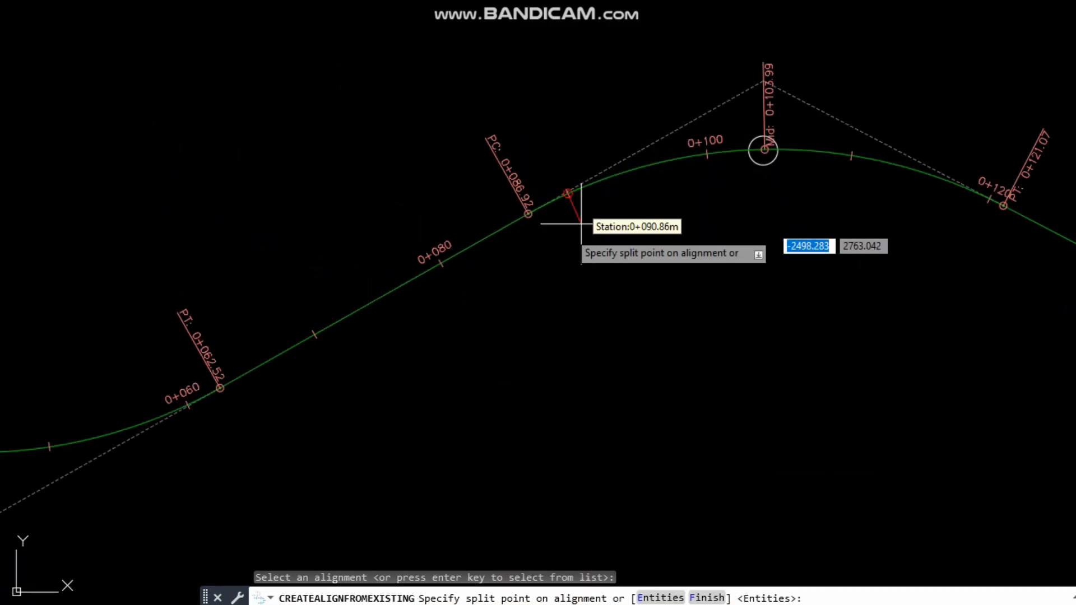
{"action": "scroll", "coordinate": [521, 209], "scroll_direction": "up", "scroll_amount": 6}
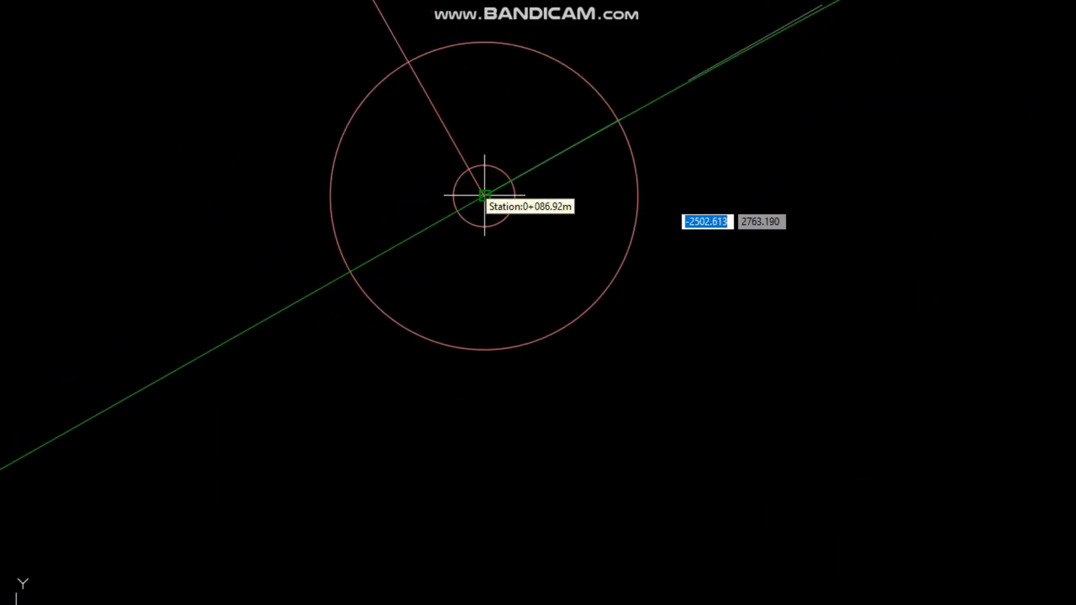
{"action": "left_click", "coordinate": [486, 196]}
End the section at the road's end point and create it as SUB ALIGNMENT1, a Proposed centerline on C-ROAD with All Labels.
{"action": "scroll", "coordinate": [336, 266], "scroll_direction": "down", "scroll_amount": 3}
{"action": "scroll", "coordinate": [951, 207], "scroll_direction": "down", "scroll_amount": 4}
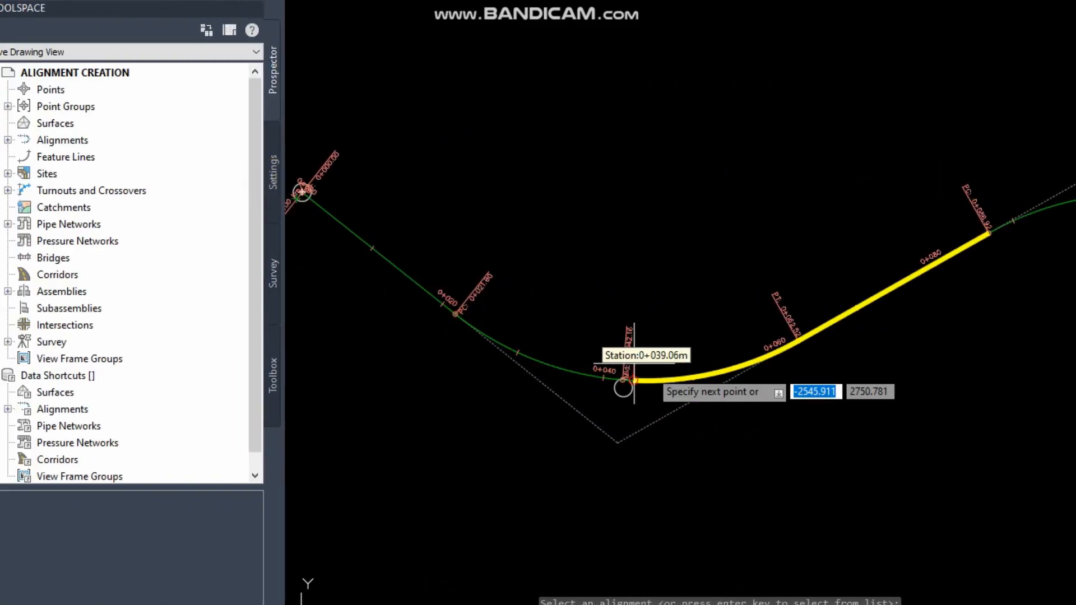
{"action": "middle_click_drag", "start_coordinate": [737, 295], "coordinate": [298, 253]}
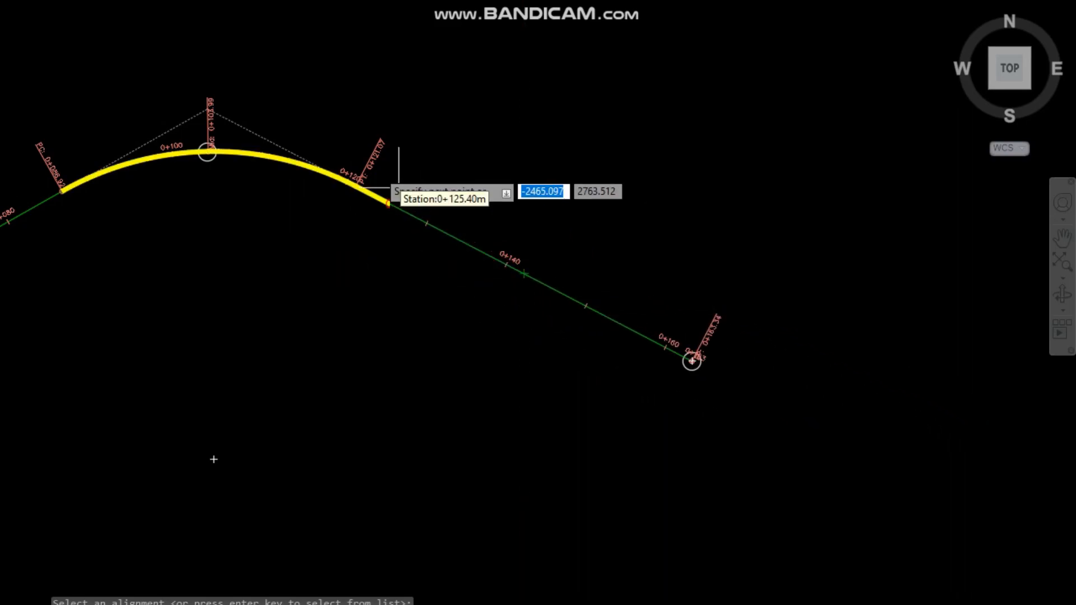
{"action": "scroll", "coordinate": [622, 336], "scroll_direction": "up", "scroll_amount": 4}
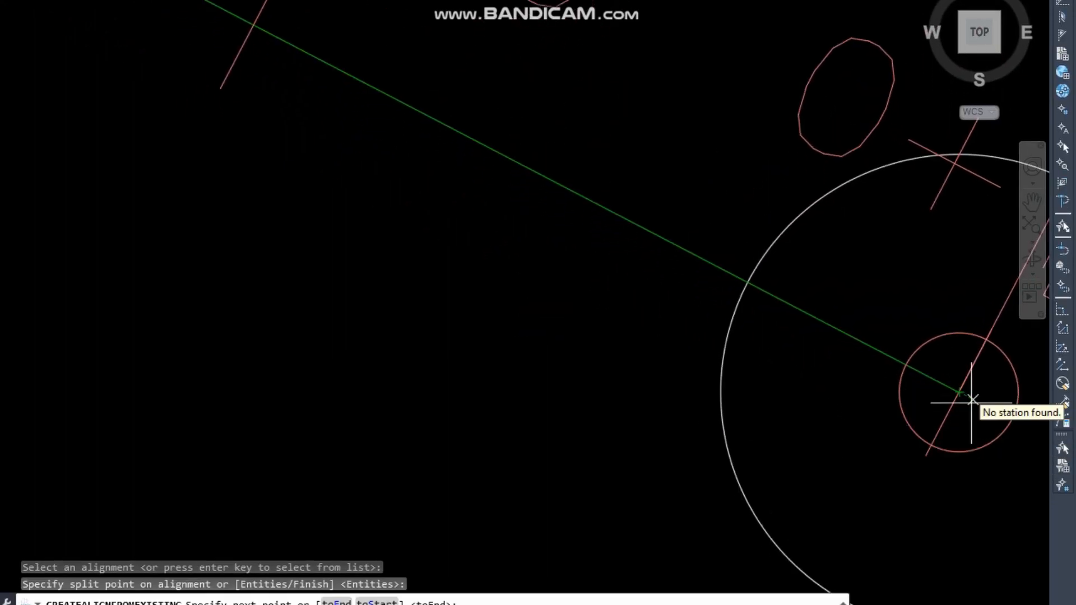
{"action": "left_click", "coordinate": [959, 421]}
{"action": "scroll", "coordinate": [505, 275], "scroll_direction": "down", "scroll_amount": 4}
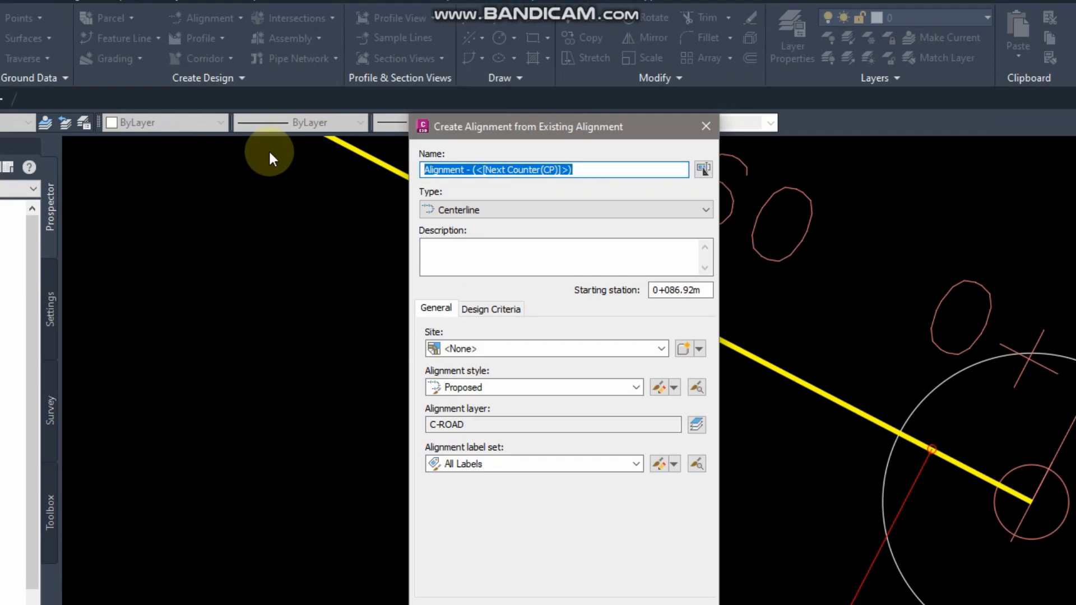
{"action": "type", "text": "SUB ALIGNMENT1"}
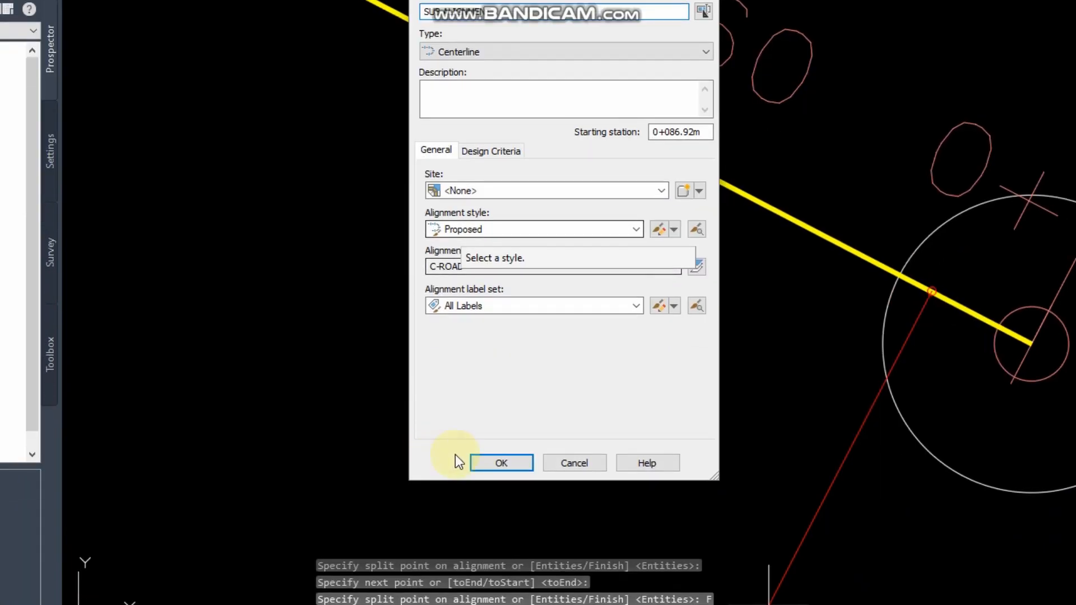
{"action": "left_click", "coordinate": [487, 463]}
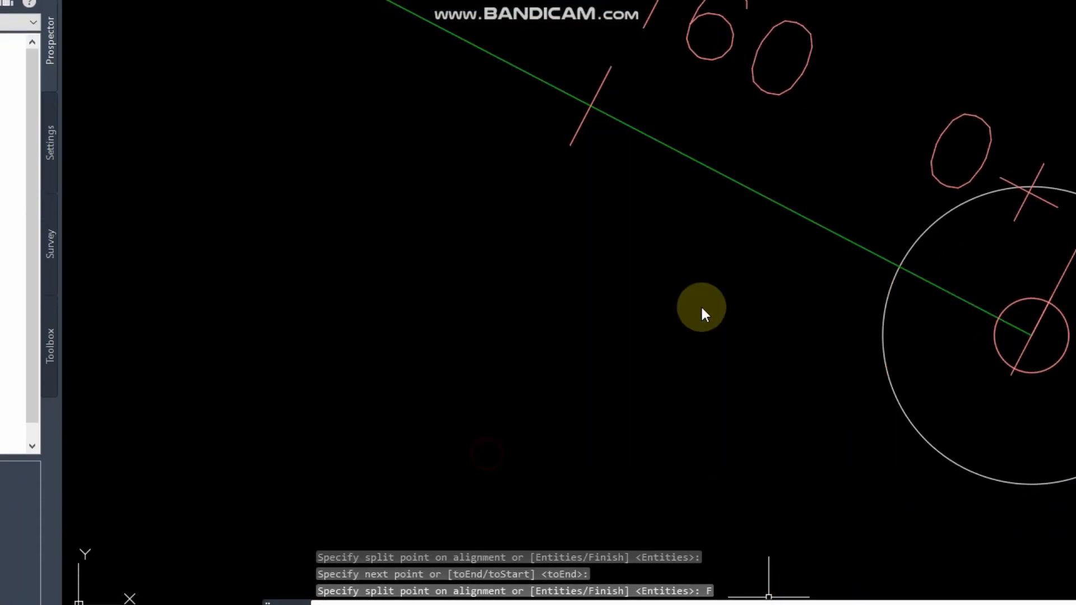
Move the new sub-alignment up and to the right, clear of the original road centerline.
{"action": "scroll", "coordinate": [728, 313], "scroll_direction": "down", "scroll_amount": 10}
{"action": "middle_click_drag", "start_coordinate": [329, 137], "coordinate": [598, 169]}
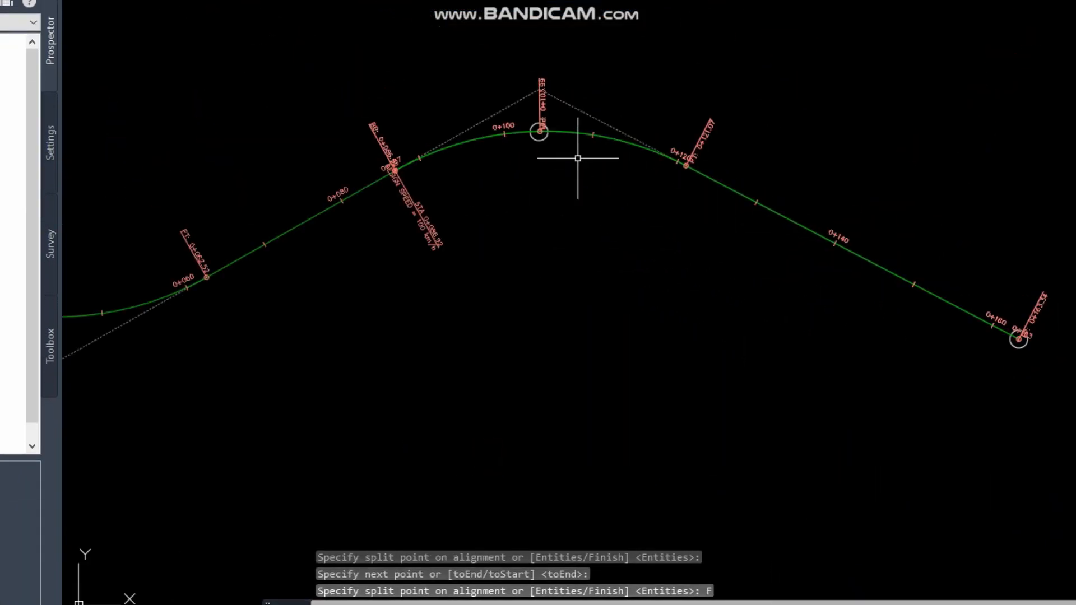
{"action": "left_click", "coordinate": [577, 163]}
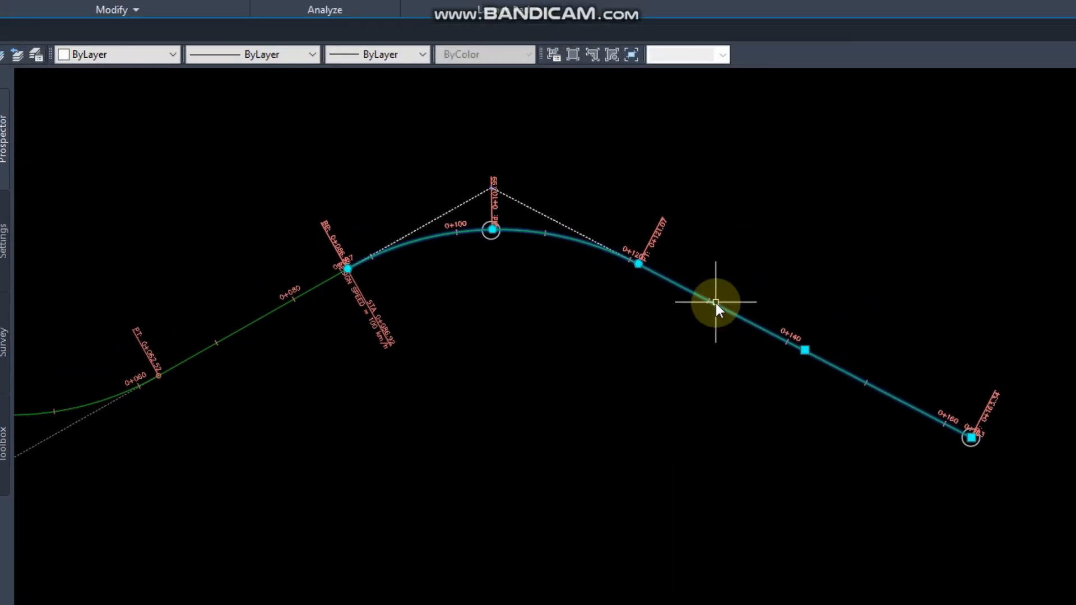
{"action": "type", "text": "m"}
{"action": "key", "text": "Return"}
{"action": "left_click", "coordinate": [577, 420]}
{"action": "left_click", "coordinate": [627, 327]}
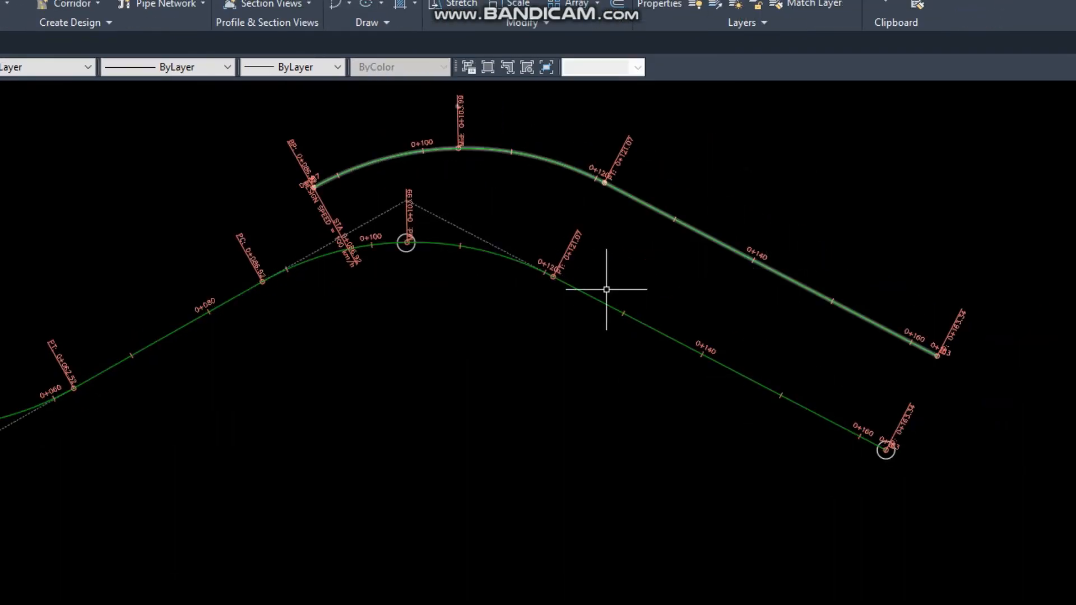
Erase the moved sub-alignment copy, leaving only the original road centerline.
{"action": "scroll", "coordinate": [589, 361], "scroll_direction": "down", "scroll_amount": 5}
{"action": "middle_click_drag", "start_coordinate": [586, 363], "coordinate": [650, 358]}
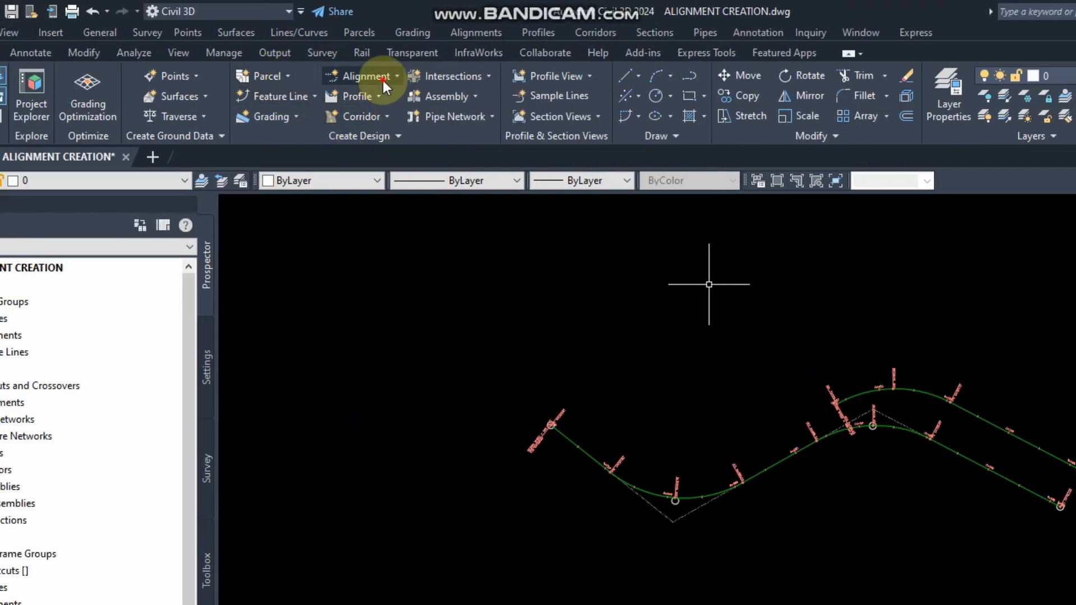
{"action": "left_click", "coordinate": [382, 77]}
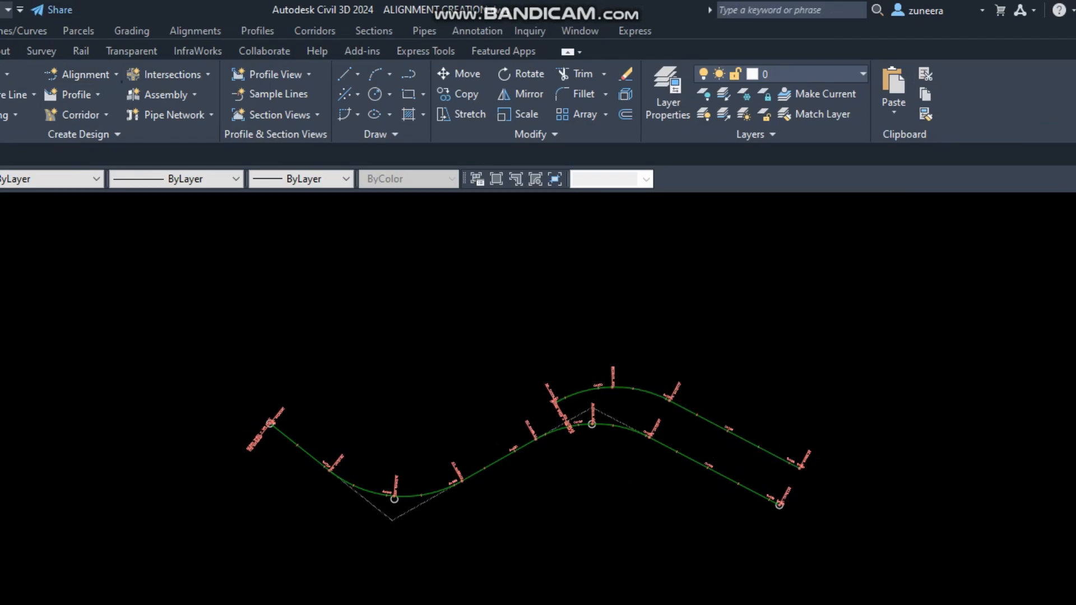
{"action": "left_click", "coordinate": [708, 420]}
{"action": "type", "text": "e"}
{"action": "key", "text": "Return"}
Start creating offset alignments from the ROAD CL centerline.
{"action": "scroll", "coordinate": [536, 398], "scroll_direction": "up", "scroll_amount": 3}
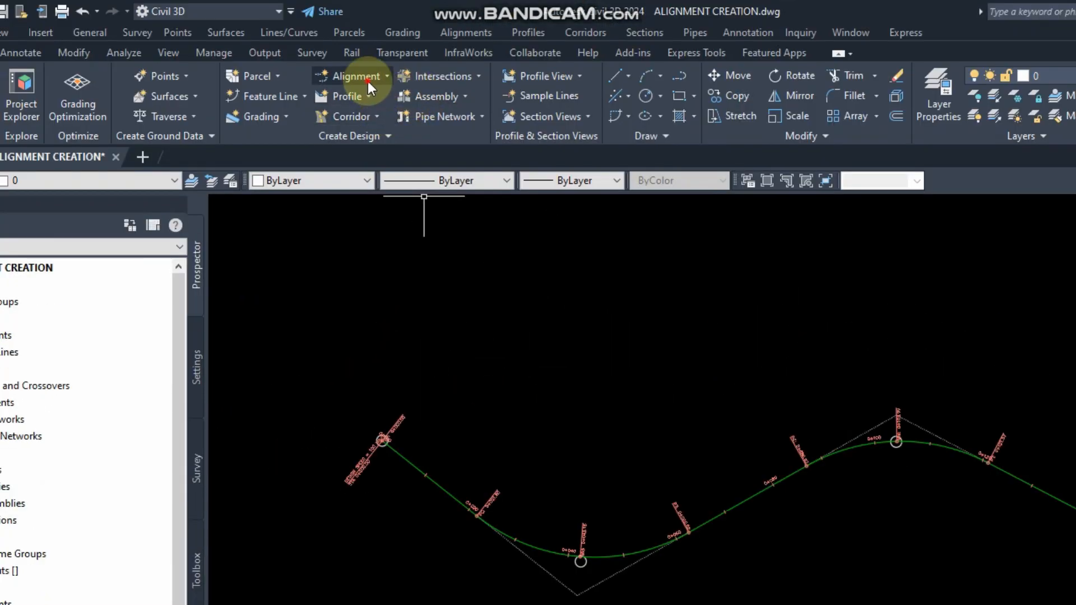
{"action": "left_click", "coordinate": [368, 82]}
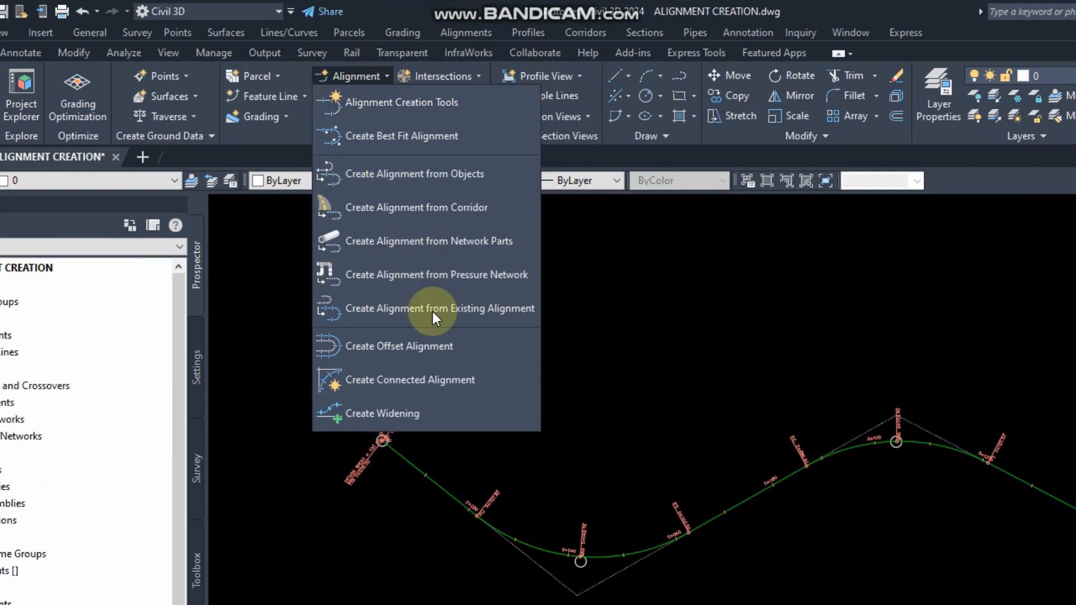
{"action": "left_click", "coordinate": [419, 355]}
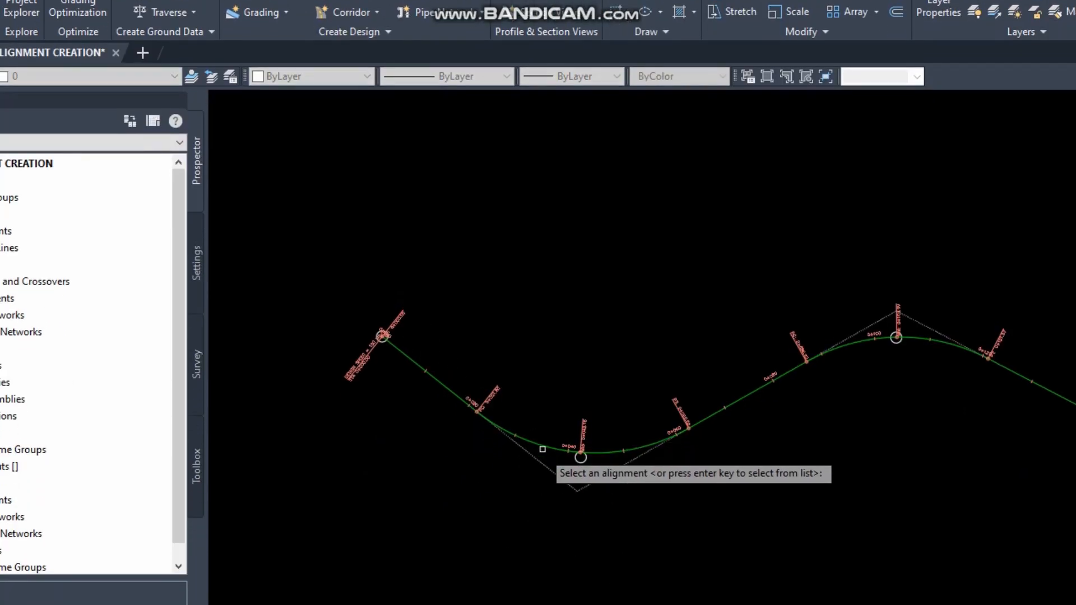
{"action": "left_click", "coordinate": [581, 446]}
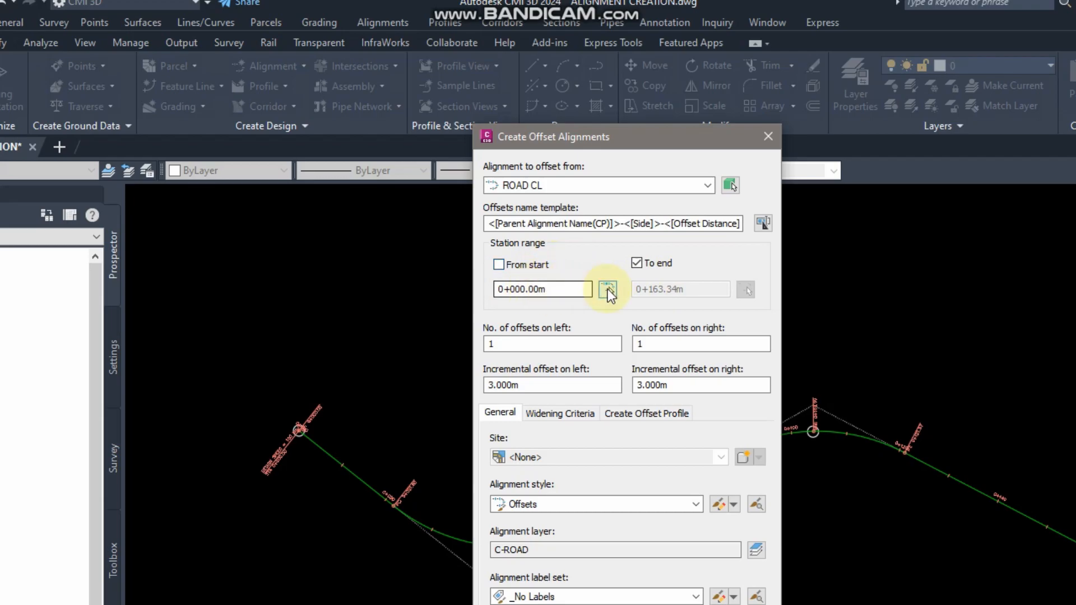
Try to pick a custom start station along the centerline for the offset range instead of starting from the beginning.
{"action": "left_click_drag", "start_coordinate": [561, 289], "coordinate": [496, 288]}
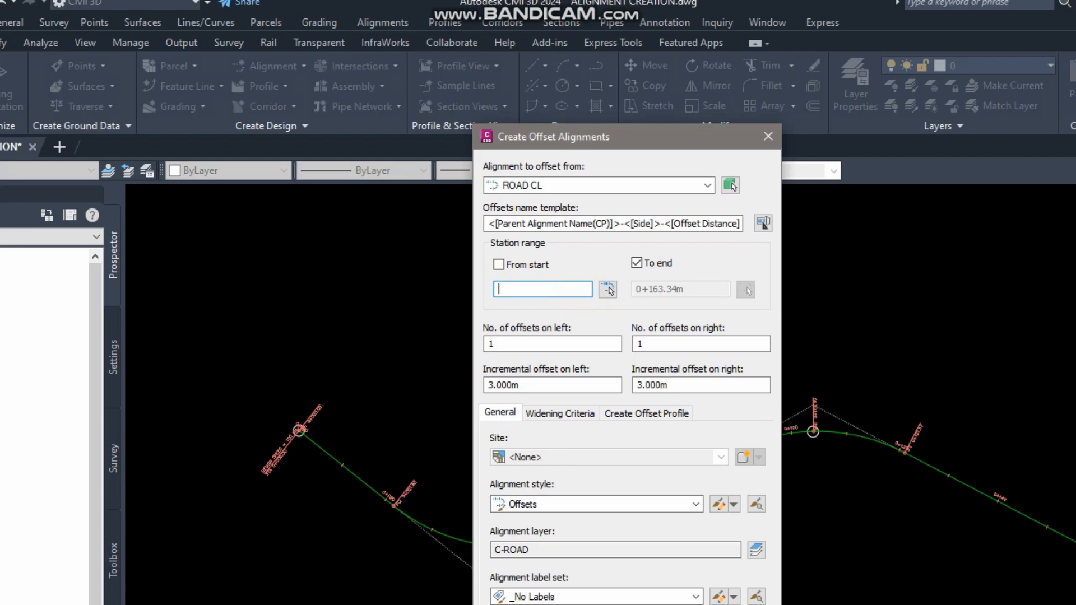
{"action": "left_click", "coordinate": [608, 289]}
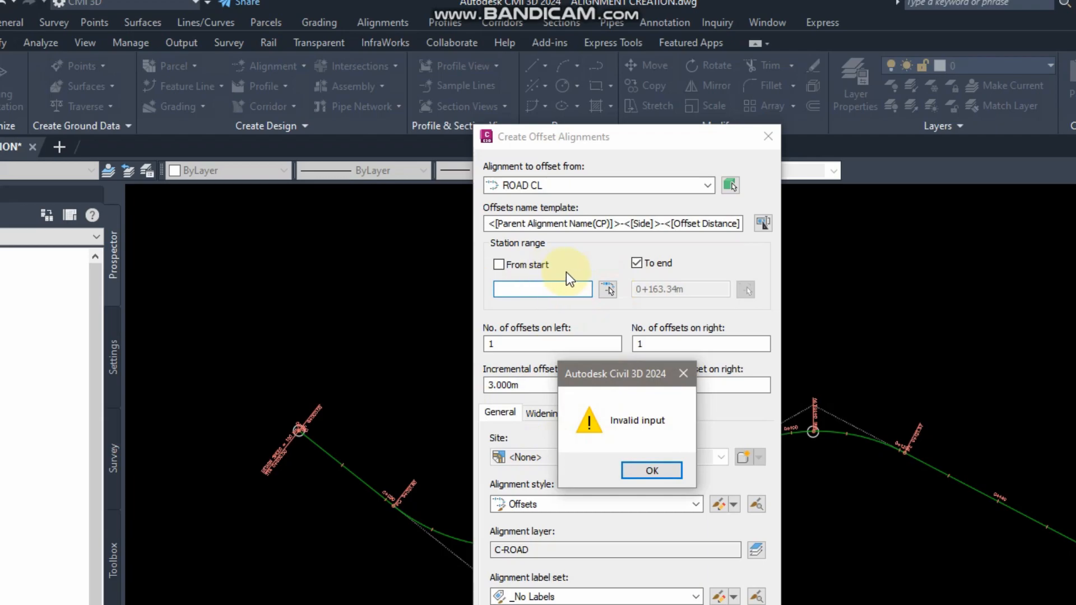
{"action": "left_click", "coordinate": [636, 455]}
{"action": "left_click", "coordinate": [610, 278]}
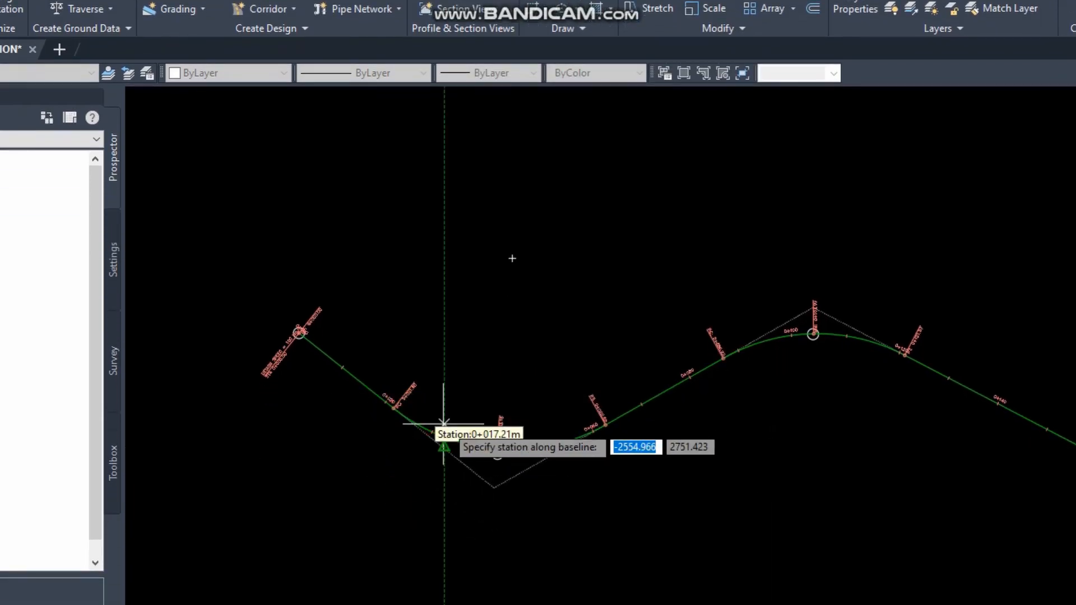
{"action": "left_click", "coordinate": [453, 379]}
{"action": "left_click", "coordinate": [639, 168]}
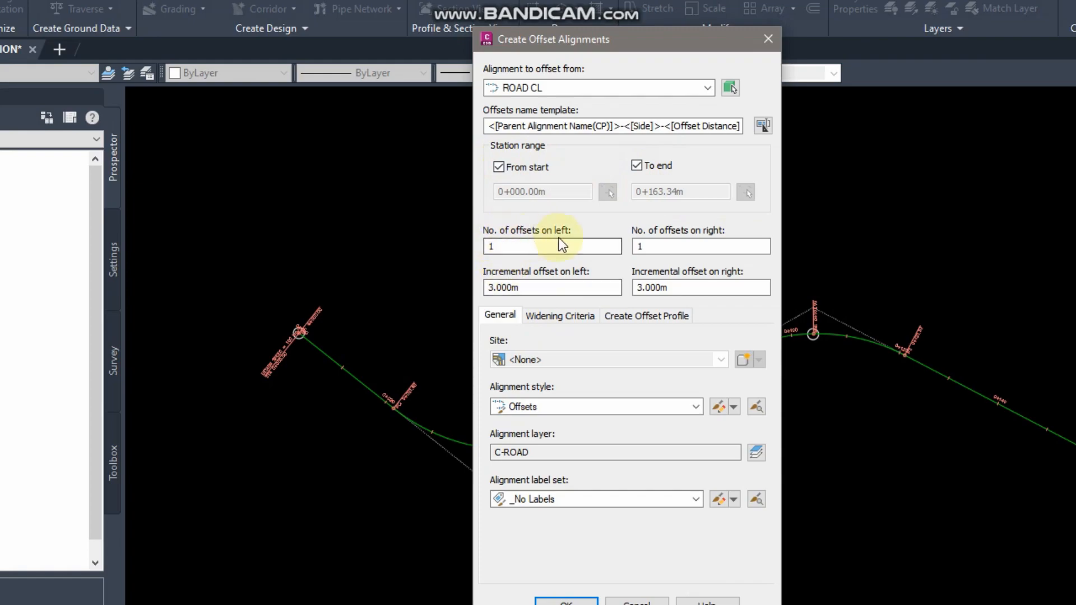
Create one offset alignment on each side at 3 m over the full station range, with the Offsets style and _No Labels.
{"action": "left_click_drag", "start_coordinate": [541, 246], "coordinate": [495, 234]}
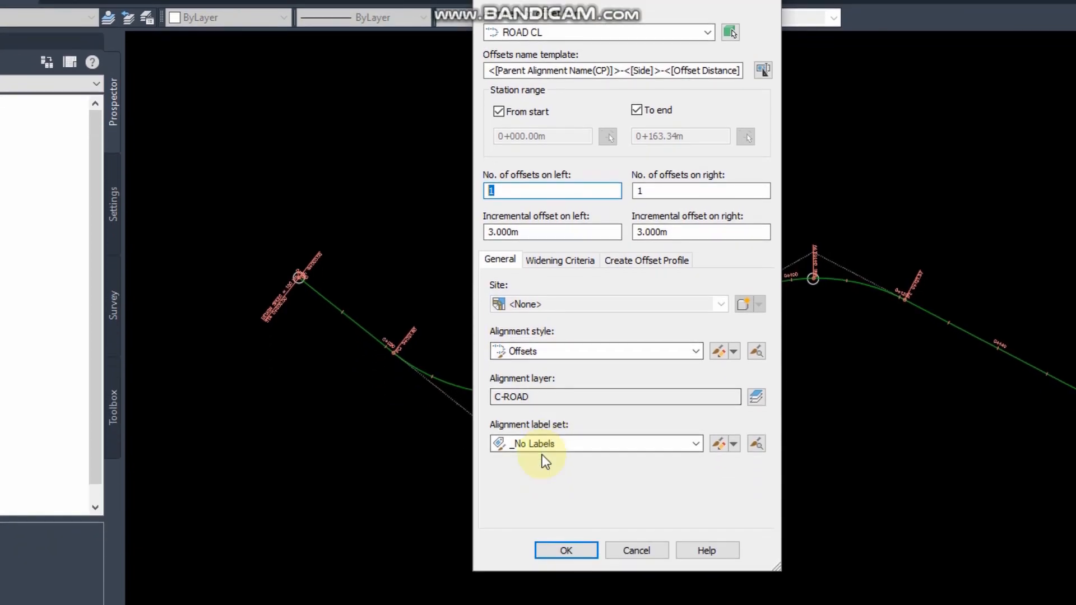
{"action": "left_click", "coordinate": [694, 443]}
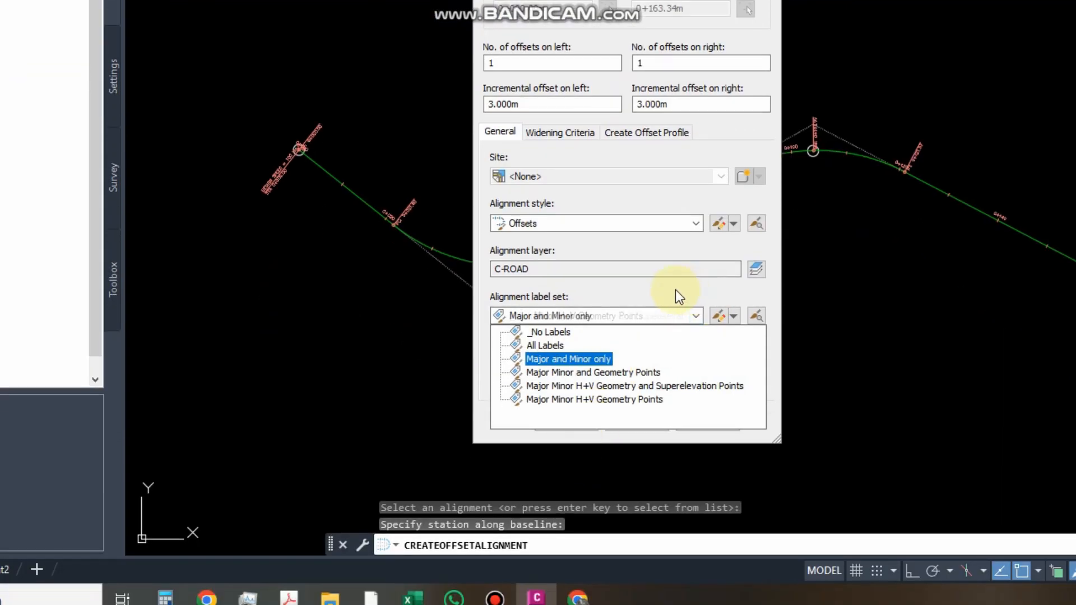
{"action": "left_click", "coordinate": [674, 418]}
{"action": "left_click", "coordinate": [564, 422]}
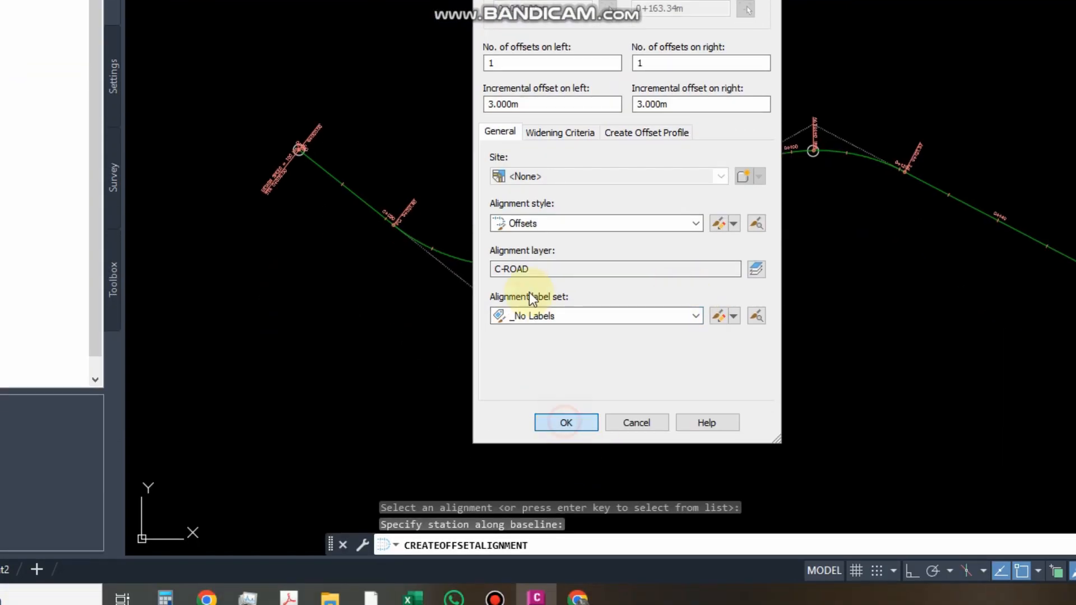
{"action": "key", "text": "Escape"}
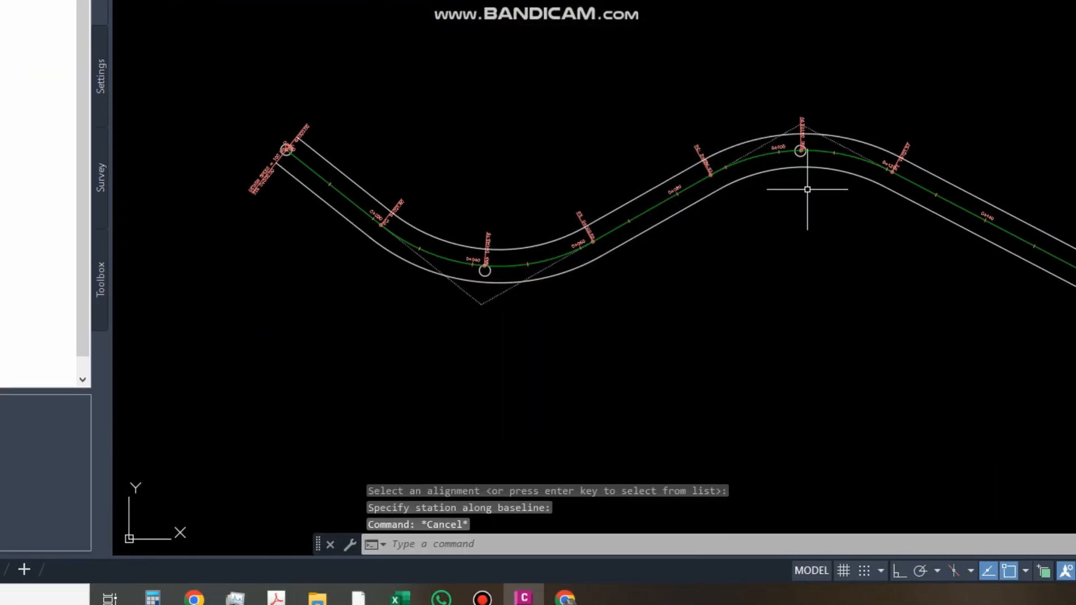
Examine the two offset alignments on either side of the centerline by selecting them, and clear the selection.
{"action": "left_click", "coordinate": [782, 171]}
{"action": "left_click", "coordinate": [759, 139]}
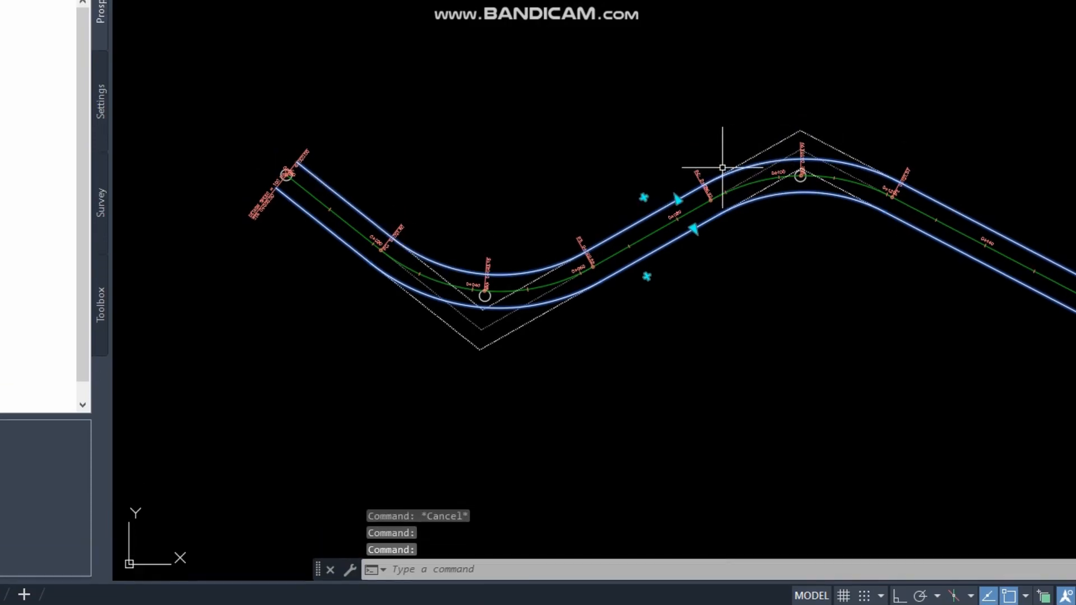
{"action": "key", "text": "Escape"}
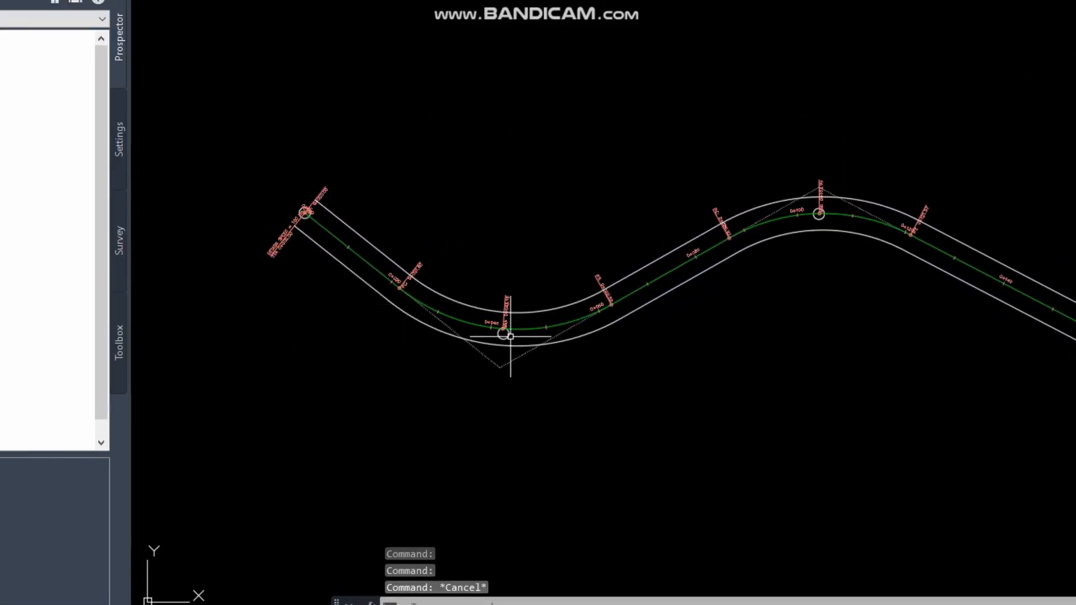
{"action": "middle_click_drag", "start_coordinate": [885, 324], "coordinate": [880, 274]}
{"action": "scroll", "coordinate": [506, 204], "scroll_direction": "up", "scroll_amount": 2}
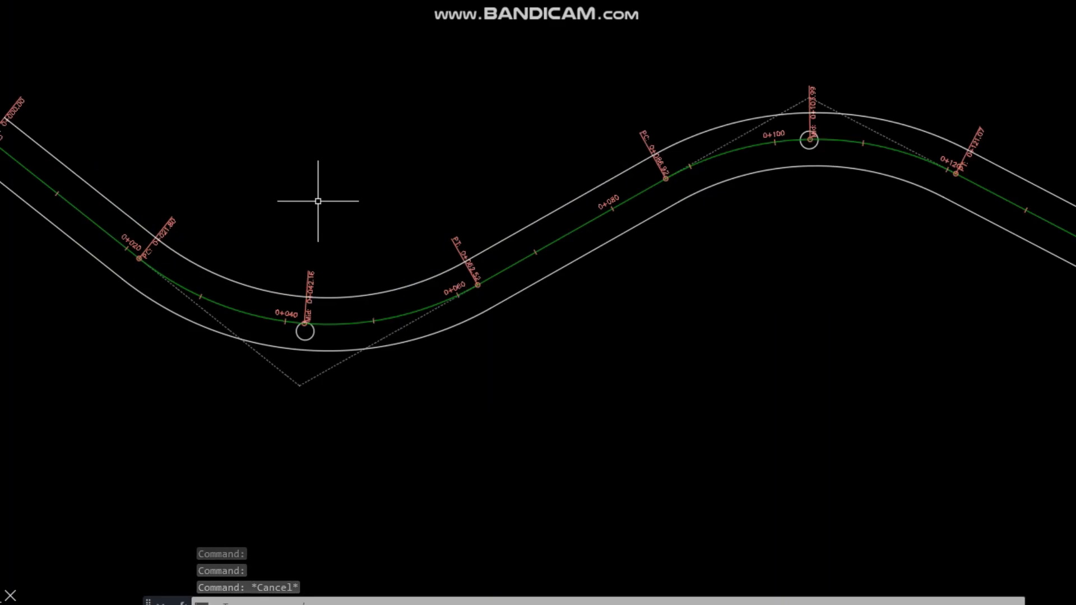
{"action": "scroll", "coordinate": [415, 248], "scroll_direction": "down", "scroll_amount": 3}
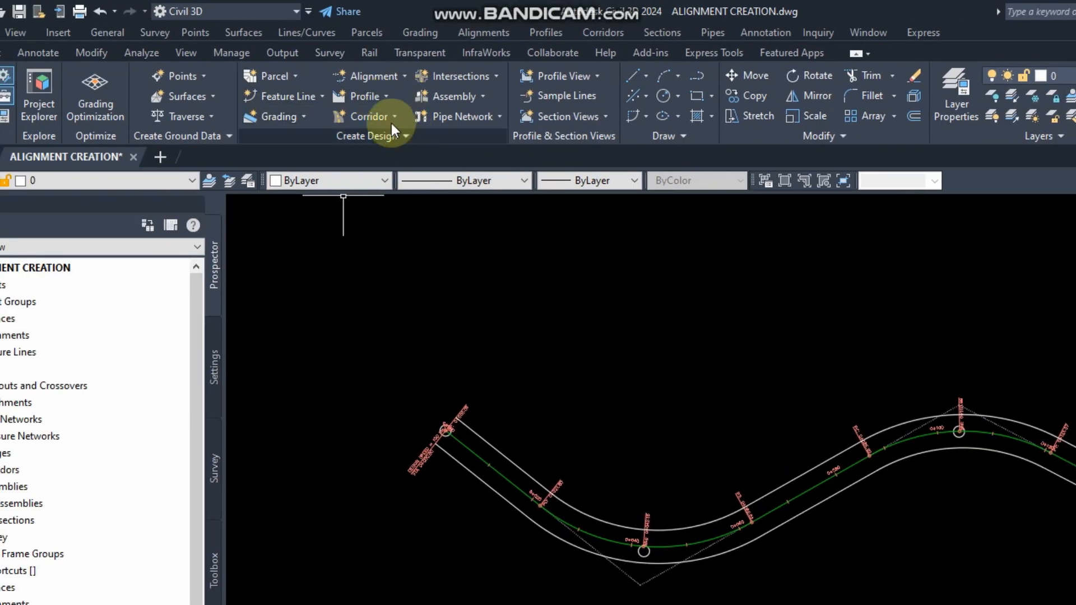
{"action": "left_click", "coordinate": [391, 80]}
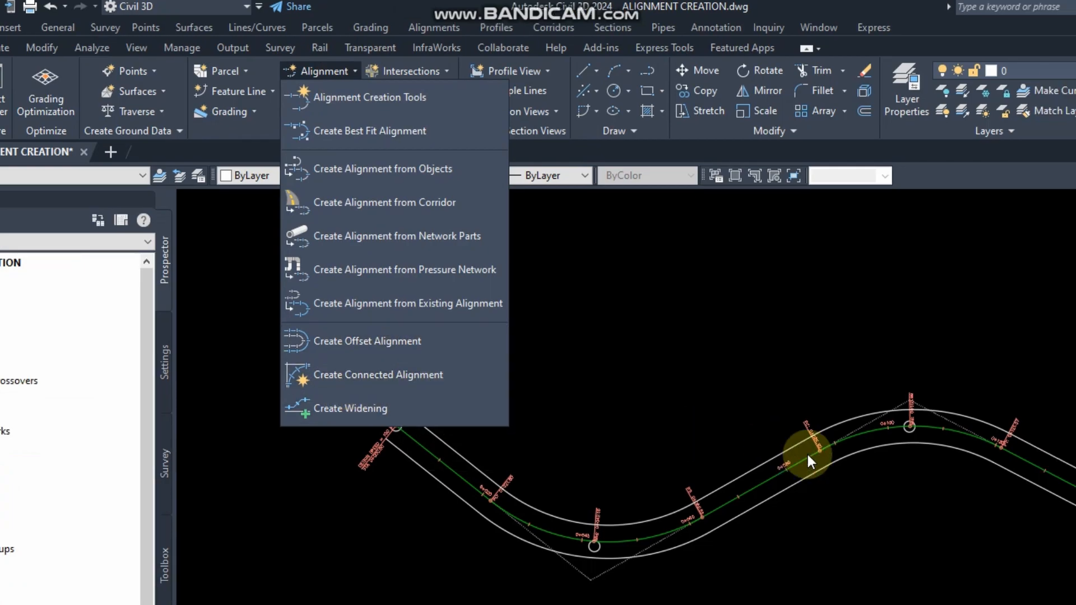
{"action": "left_click", "coordinate": [858, 458]}
{"action": "middle_click_drag", "start_coordinate": [794, 477], "coordinate": [795, 474]}
{"action": "middle_click_drag", "start_coordinate": [743, 430], "coordinate": [772, 399]}
{"action": "middle_click_drag", "start_coordinate": [720, 455], "coordinate": [864, 396]}
Draw a vertical polyline about 47 m long downward from the small circle near the midpoint of the centerline's first curve.
{"action": "scroll", "coordinate": [783, 422], "scroll_direction": "up", "scroll_amount": 2}
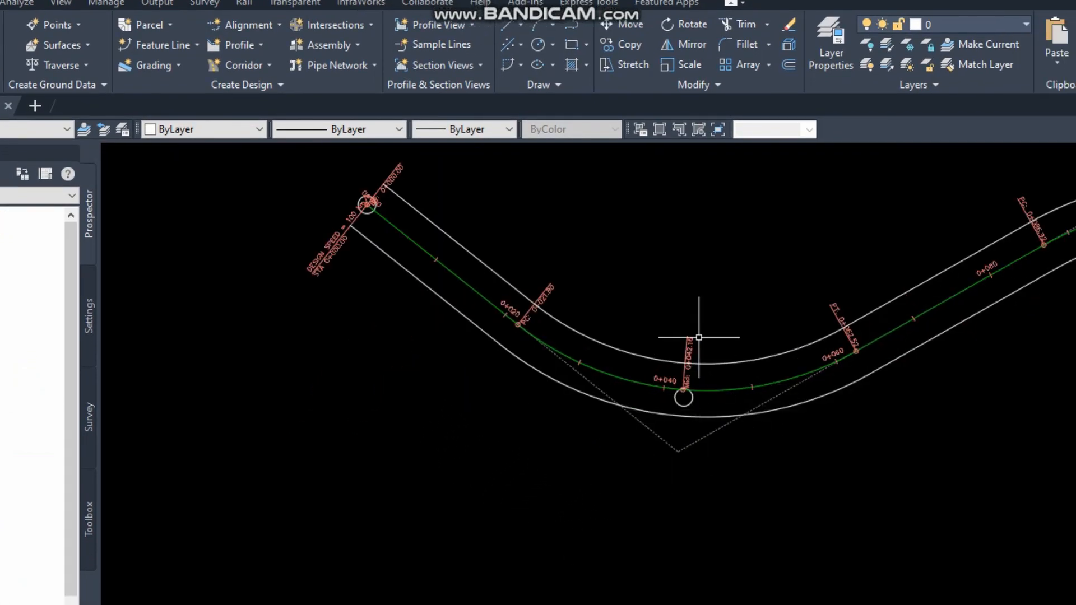
{"action": "type", "text": "pl"}
{"action": "key", "text": "Return"}
{"action": "scroll", "coordinate": [690, 198], "scroll_direction": "up", "scroll_amount": 2}
{"action": "scroll", "coordinate": [649, 187], "scroll_direction": "up", "scroll_amount": 1}
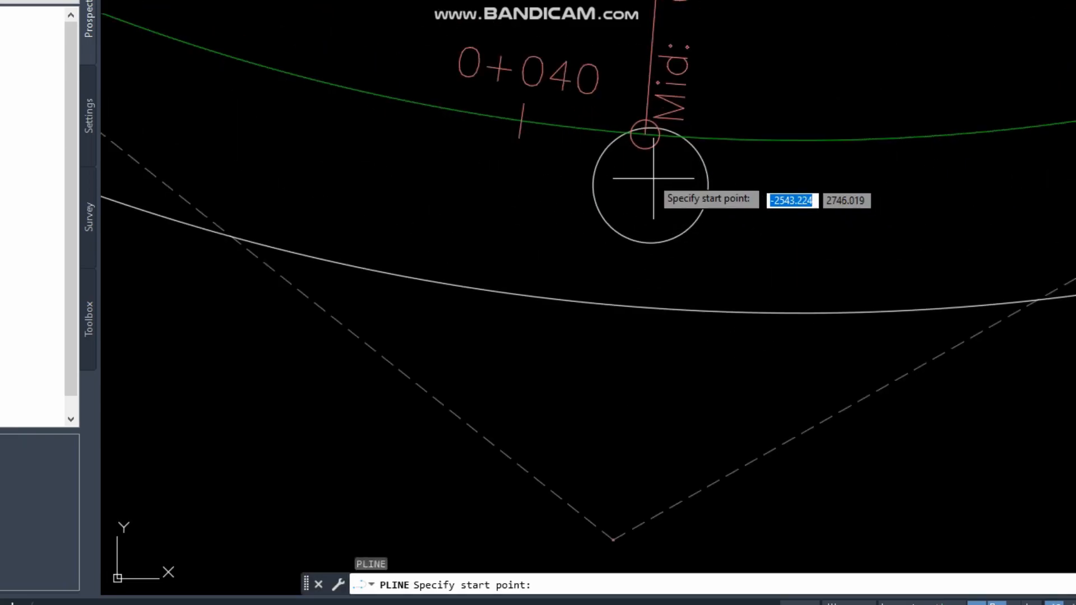
{"action": "left_click", "coordinate": [648, 182]}
{"action": "scroll", "coordinate": [649, 168], "scroll_direction": "down", "scroll_amount": 3}
{"action": "scroll", "coordinate": [649, 183], "scroll_direction": "down", "scroll_amount": 3}
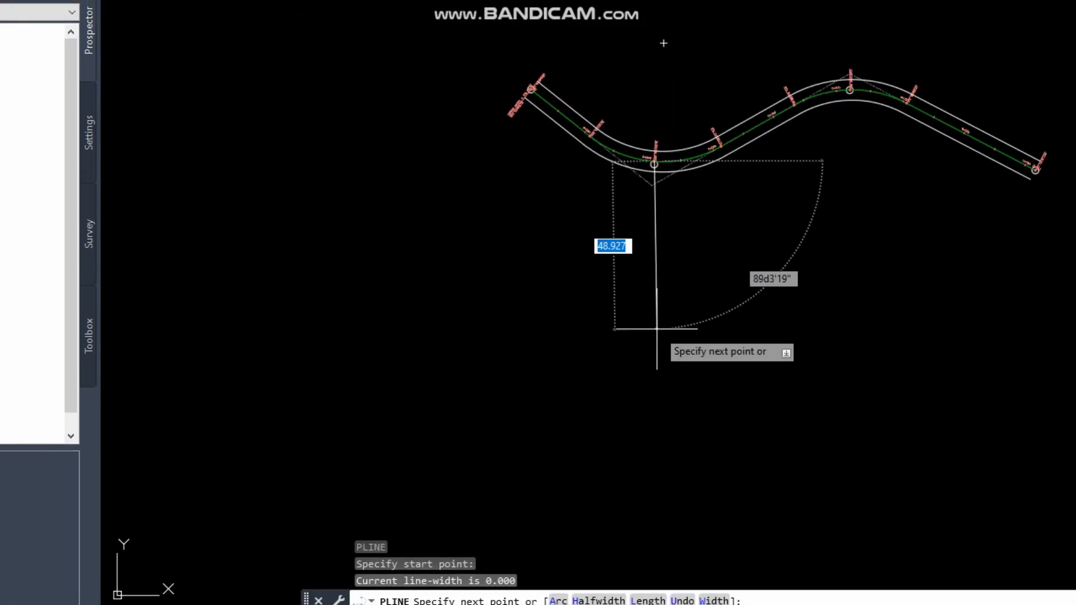
{"action": "left_click", "coordinate": [811, 559]}
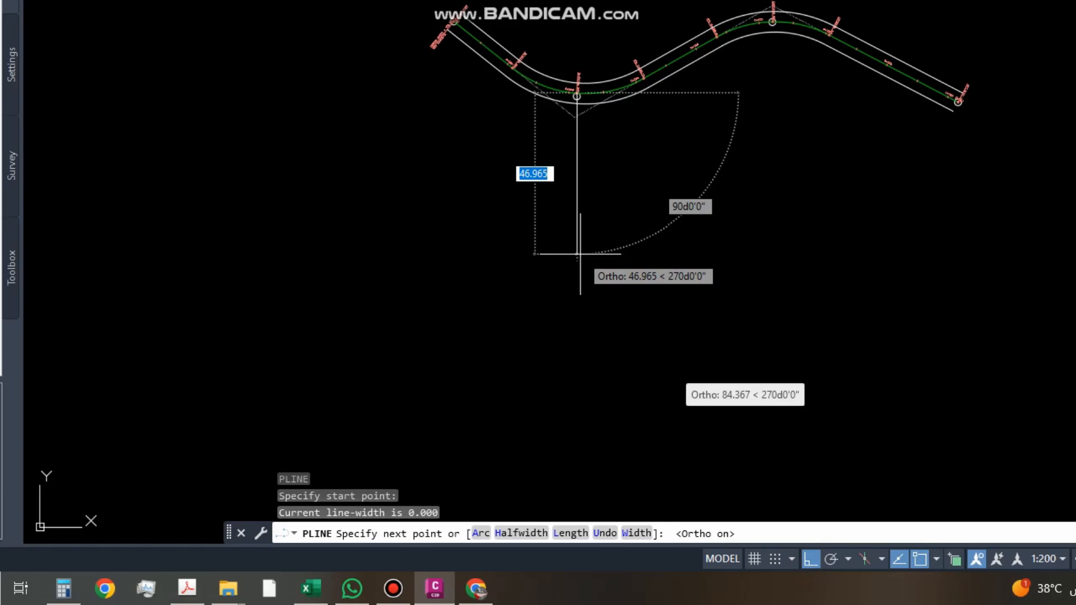
{"action": "scroll", "coordinate": [579, 51], "scroll_direction": "up", "scroll_amount": 3}
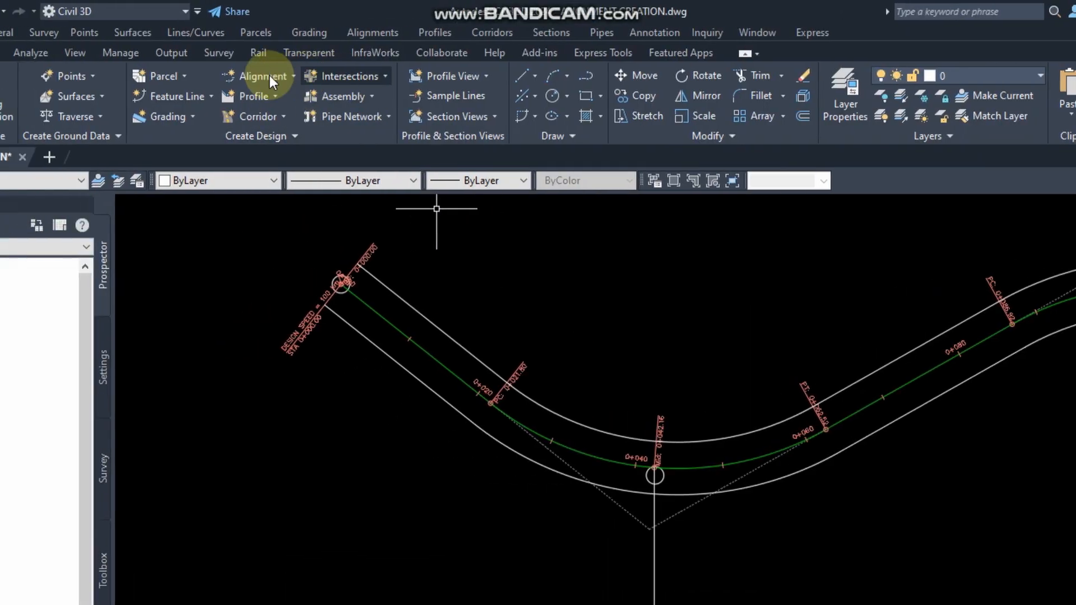
Create a centerline alignment named ROAD CO CL from the vertical polyline, with the Proposed style and All Labels.
{"action": "left_click", "coordinate": [179, 75]}
{"action": "left_click", "coordinate": [266, 174]}
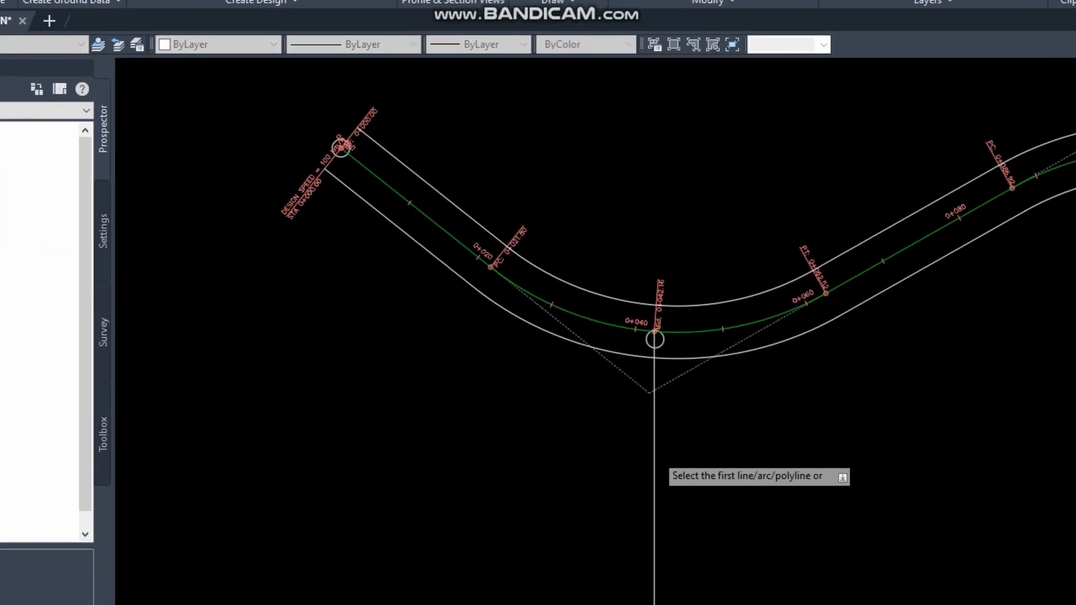
{"action": "left_click", "coordinate": [654, 475]}
{"action": "key", "text": "Return"}
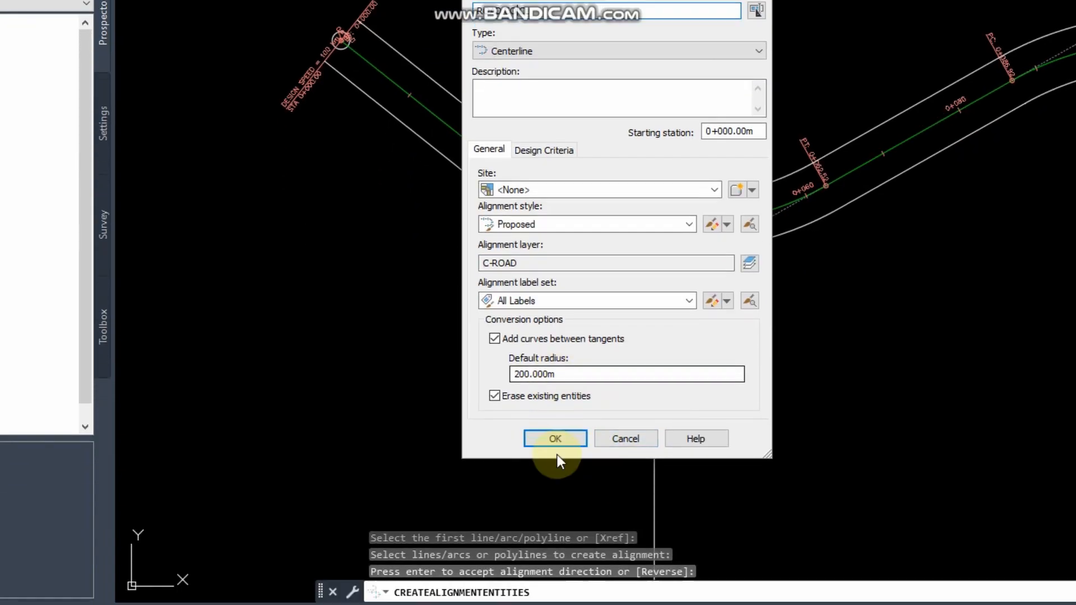
{"action": "left_click", "coordinate": [558, 586]}
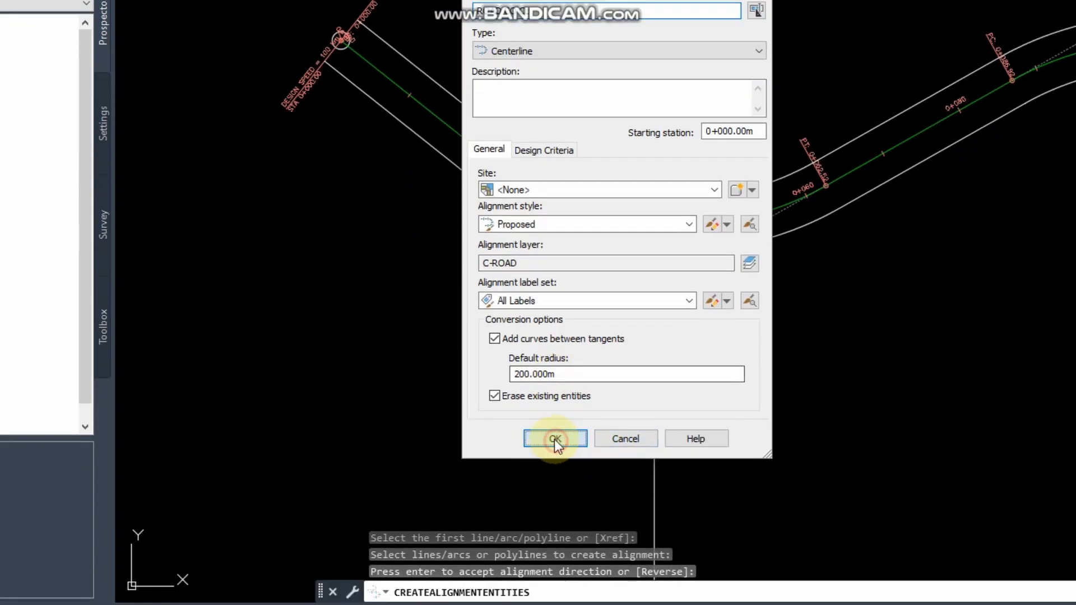
Start a connected alignment from ROAD CL to ROAD CO CL, placed on the west side of their junction.
{"action": "middle_click_drag", "start_coordinate": [689, 345], "coordinate": [651, 137]}
{"action": "middle_click_drag", "start_coordinate": [621, 193], "coordinate": [657, 352]}
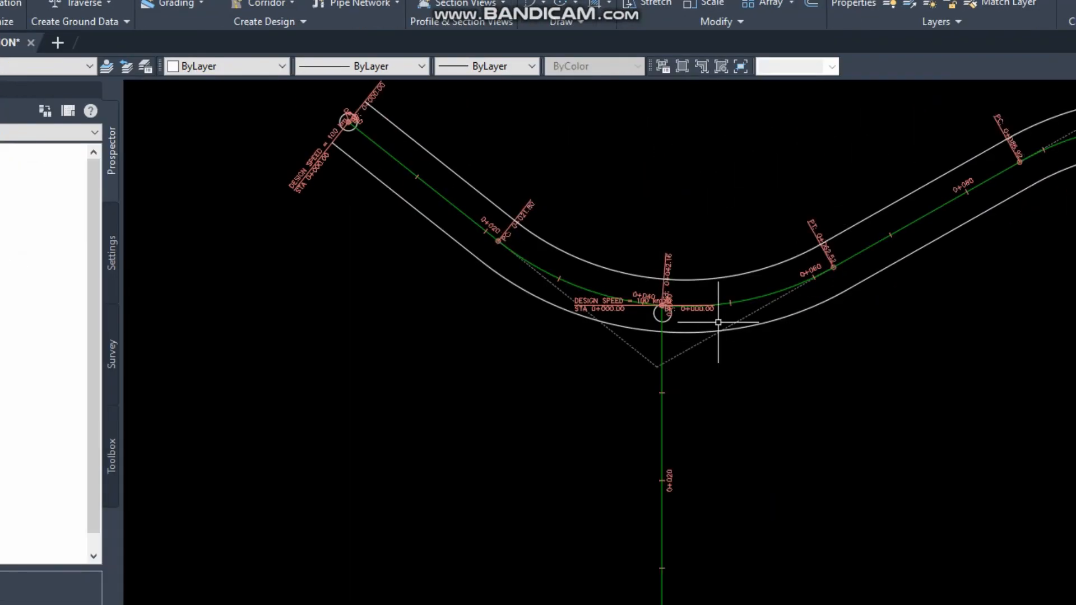
{"action": "middle_click_drag", "start_coordinate": [725, 331], "coordinate": [732, 365]}
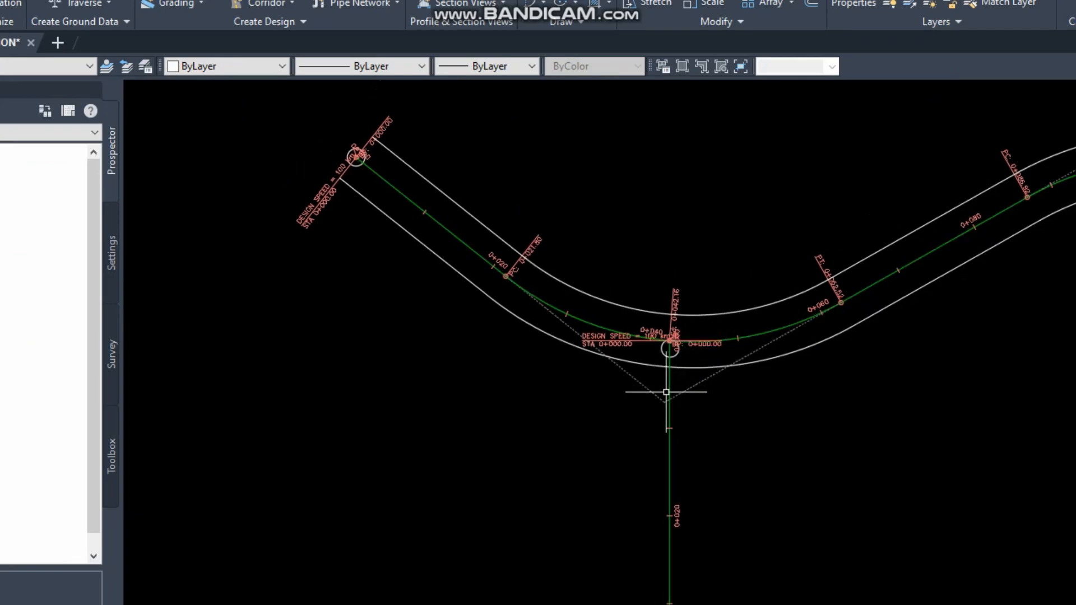
{"action": "scroll", "coordinate": [682, 352], "scroll_direction": "up", "scroll_amount": 6}
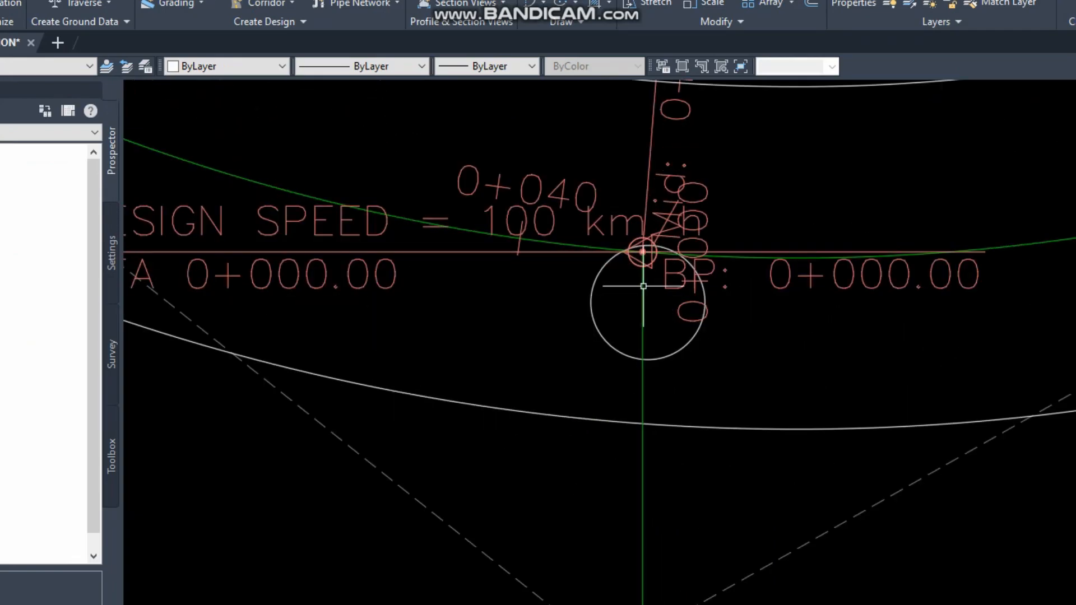
{"action": "scroll", "coordinate": [716, 378], "scroll_direction": "down", "scroll_amount": 4}
{"action": "scroll", "coordinate": [717, 393], "scroll_direction": "down", "scroll_amount": 5}
{"action": "scroll", "coordinate": [740, 401], "scroll_direction": "up", "scroll_amount": 4}
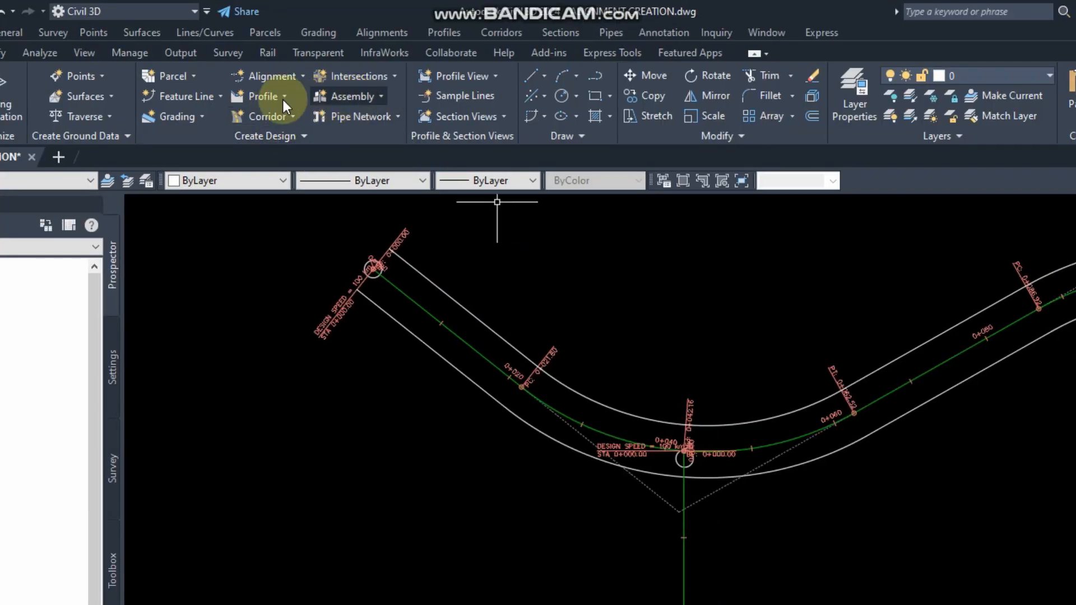
{"action": "left_click", "coordinate": [281, 82]}
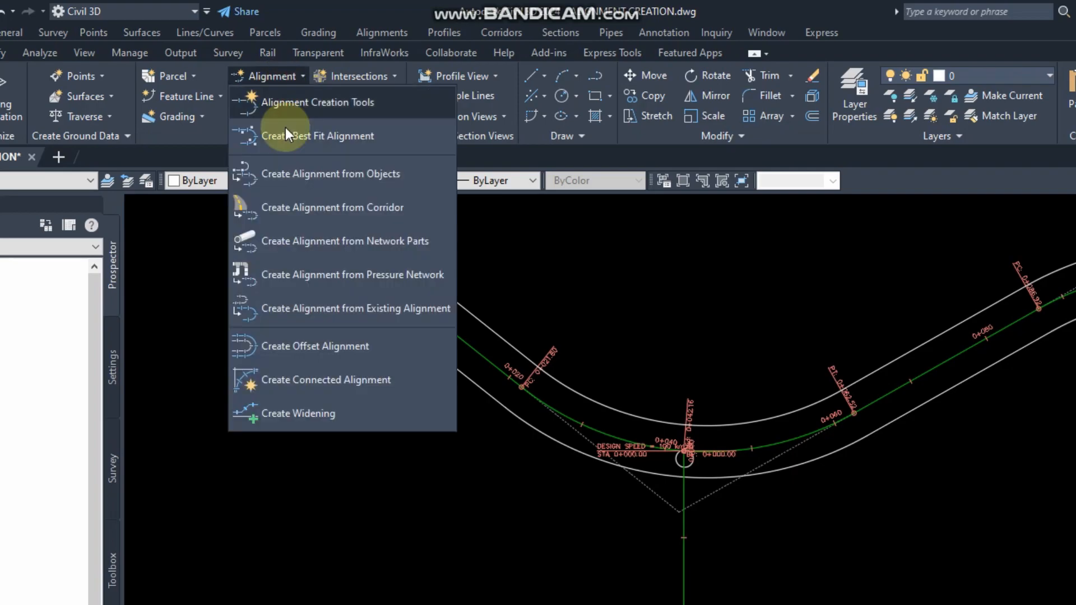
{"action": "left_click", "coordinate": [327, 381]}
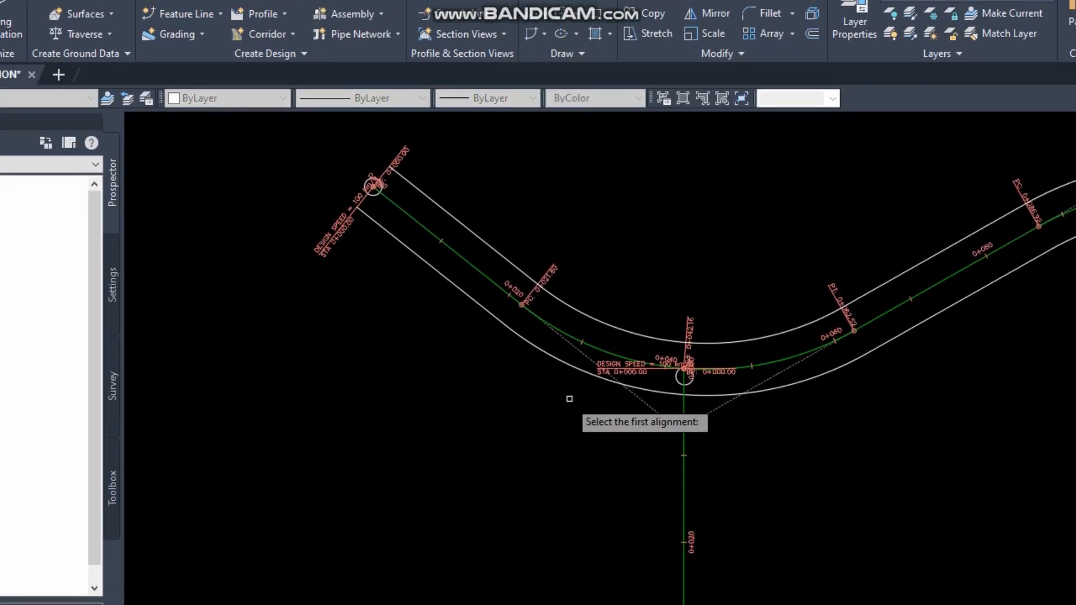
{"action": "left_click", "coordinate": [575, 336]}
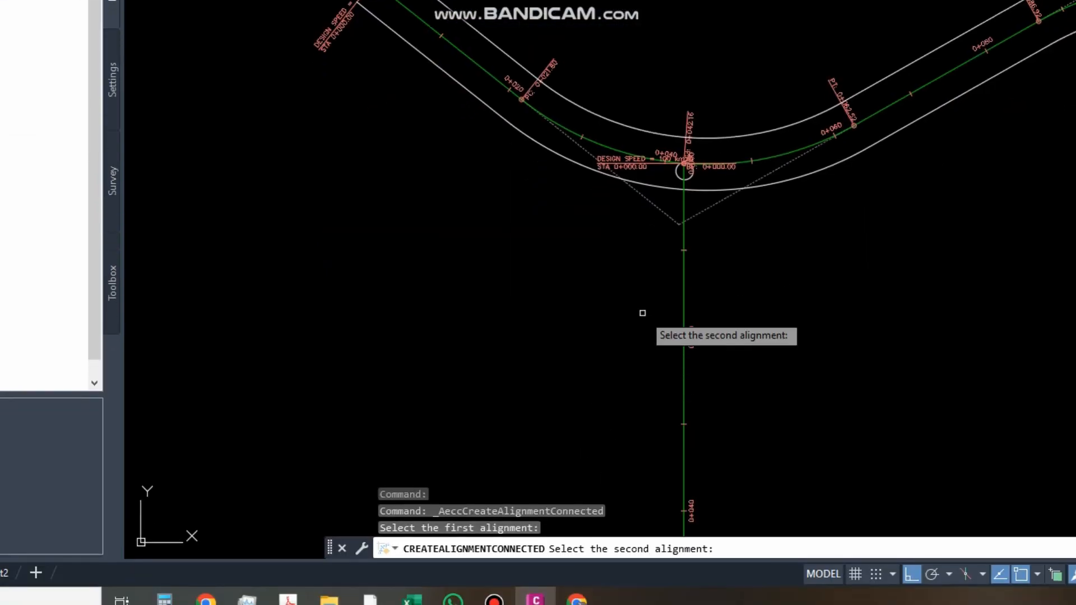
{"action": "left_click", "coordinate": [684, 255]}
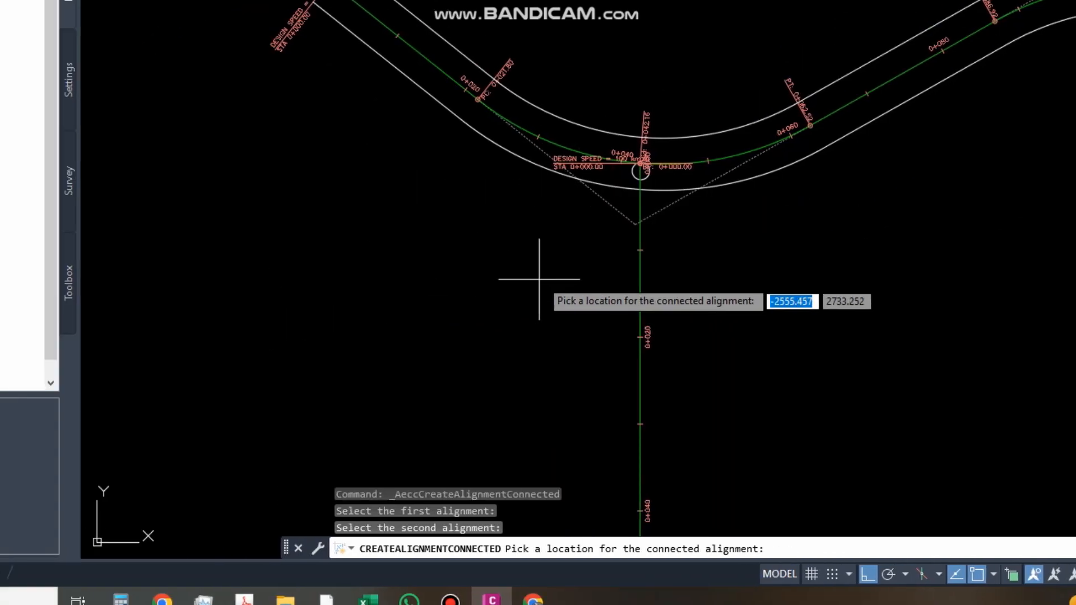
{"action": "left_click", "coordinate": [540, 277]}
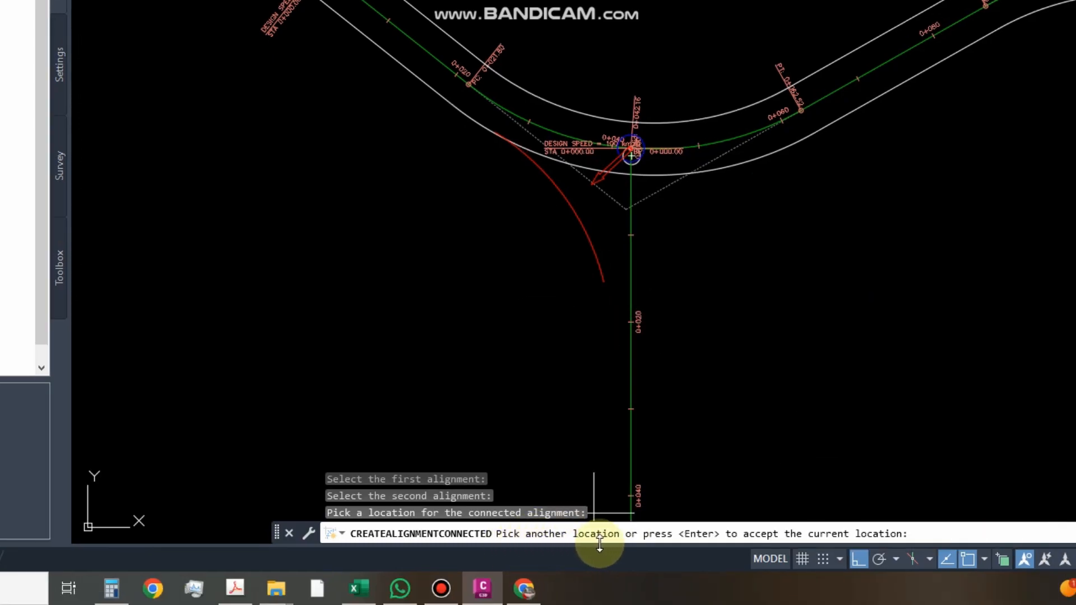
{"action": "key", "text": "Return"}
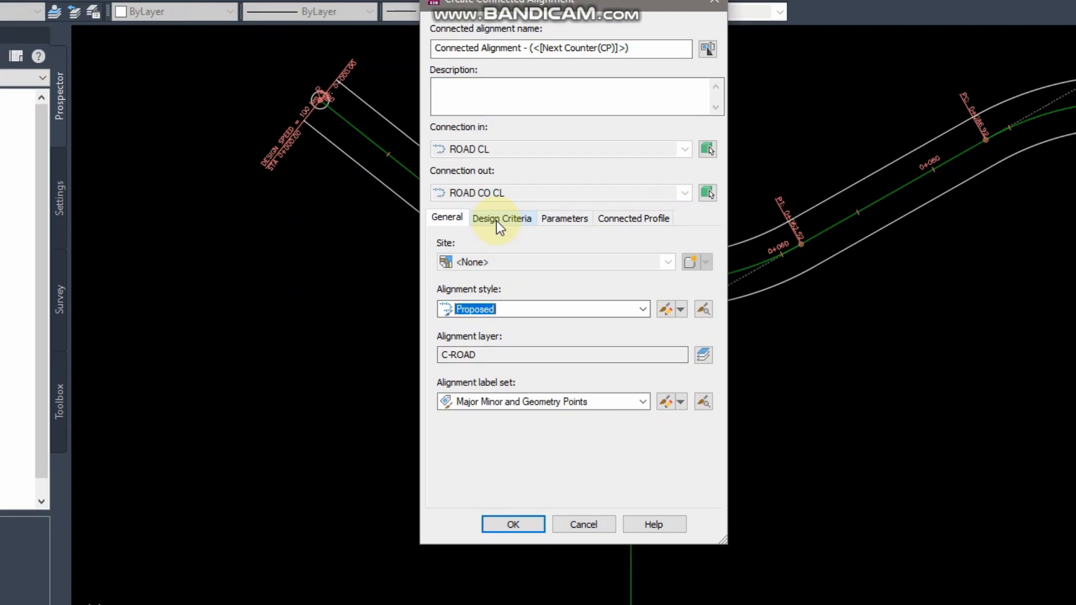
Review the general, design criteria, parameter and connected profile settings for the connected alignment.
{"action": "left_click", "coordinate": [497, 389]}
{"action": "left_click", "coordinate": [564, 221]}
{"action": "left_click", "coordinate": [636, 219]}
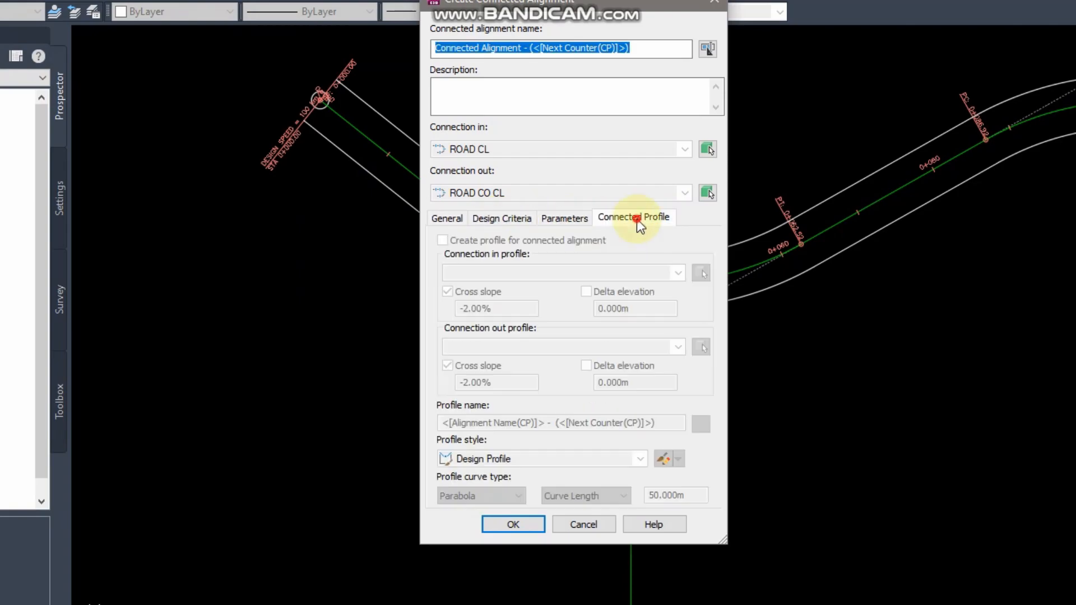
{"action": "left_click", "coordinate": [499, 220]}
{"action": "left_click", "coordinate": [565, 219]}
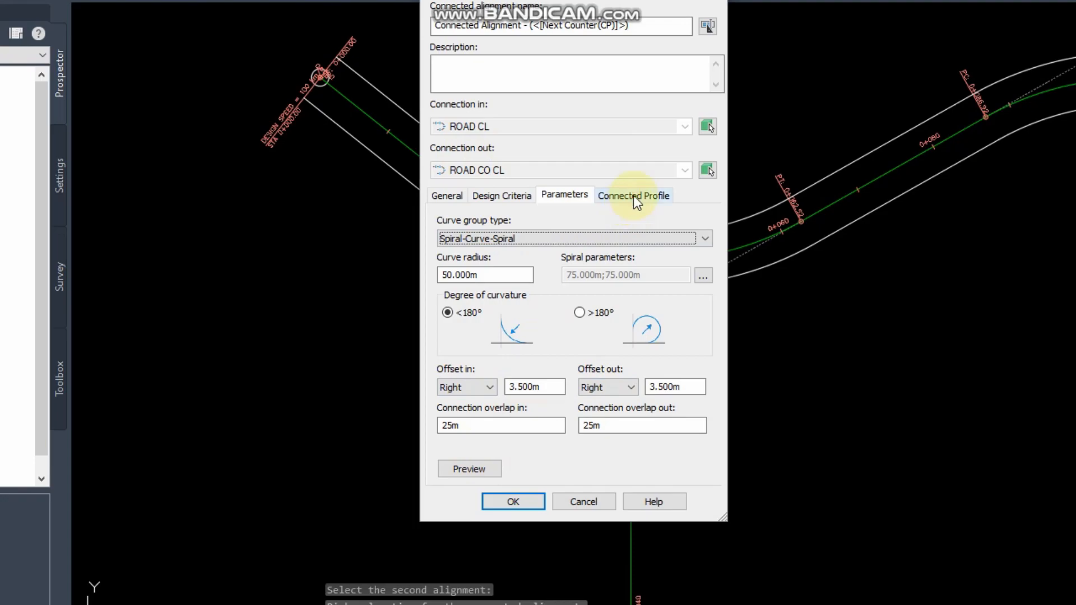
{"action": "left_click", "coordinate": [634, 196]}
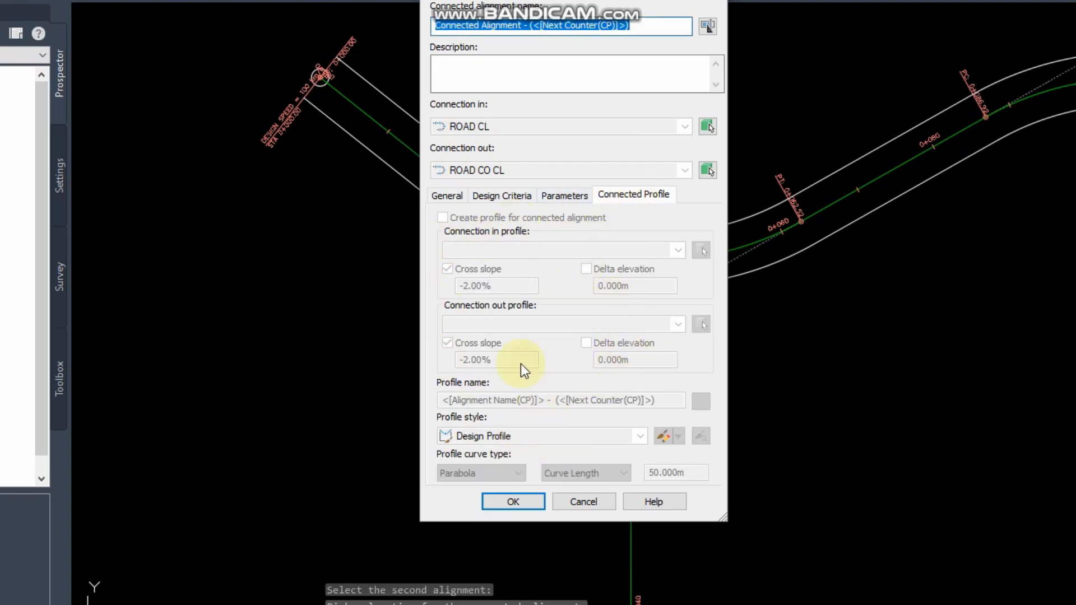
{"action": "left_click", "coordinate": [488, 201]}
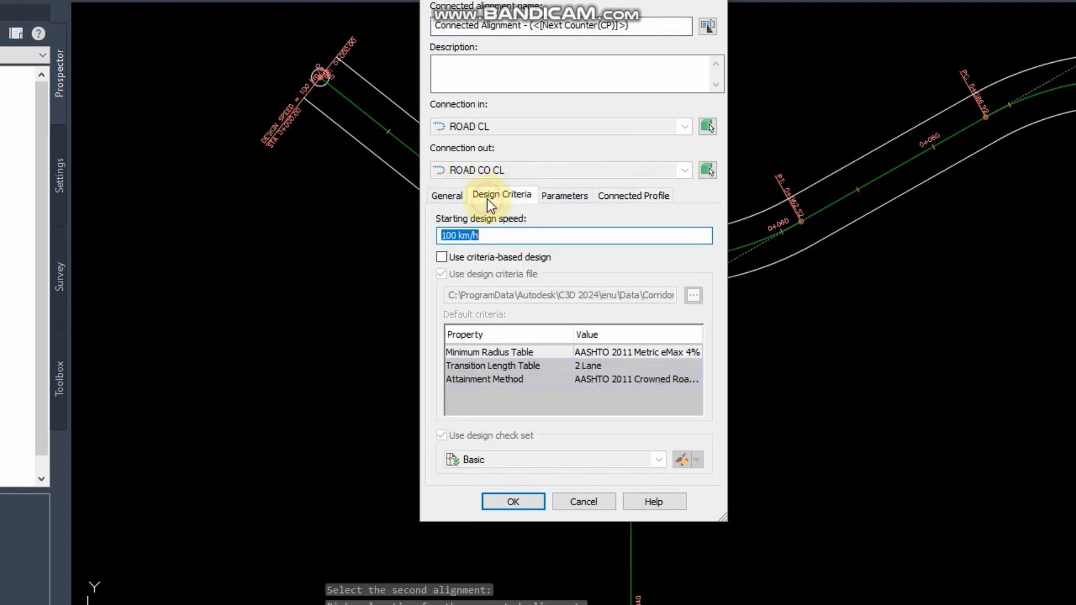
{"action": "left_click", "coordinate": [632, 197]}
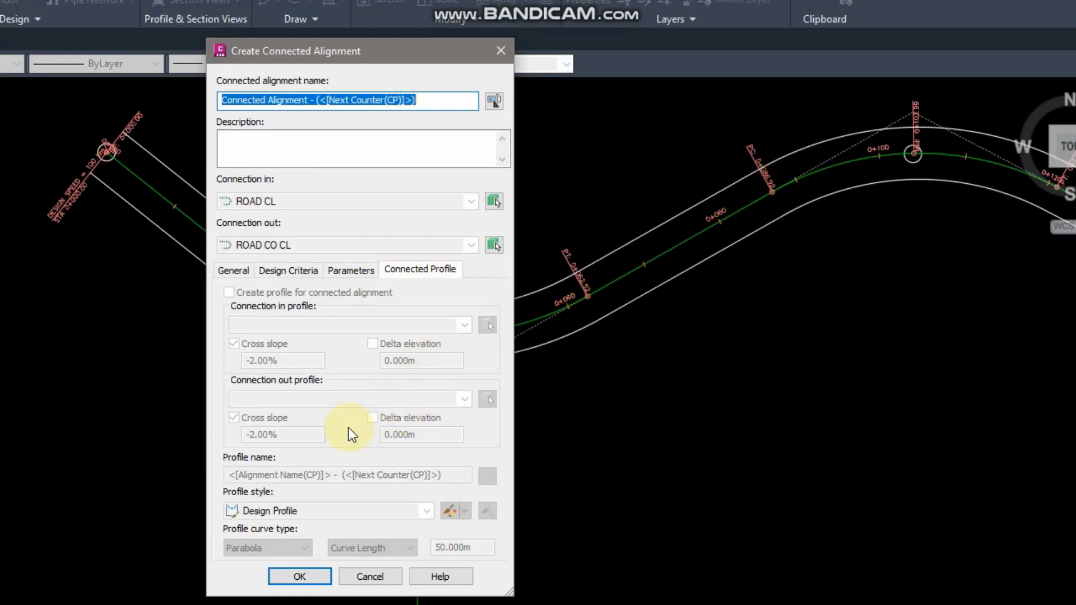
{"action": "left_click", "coordinate": [362, 272]}
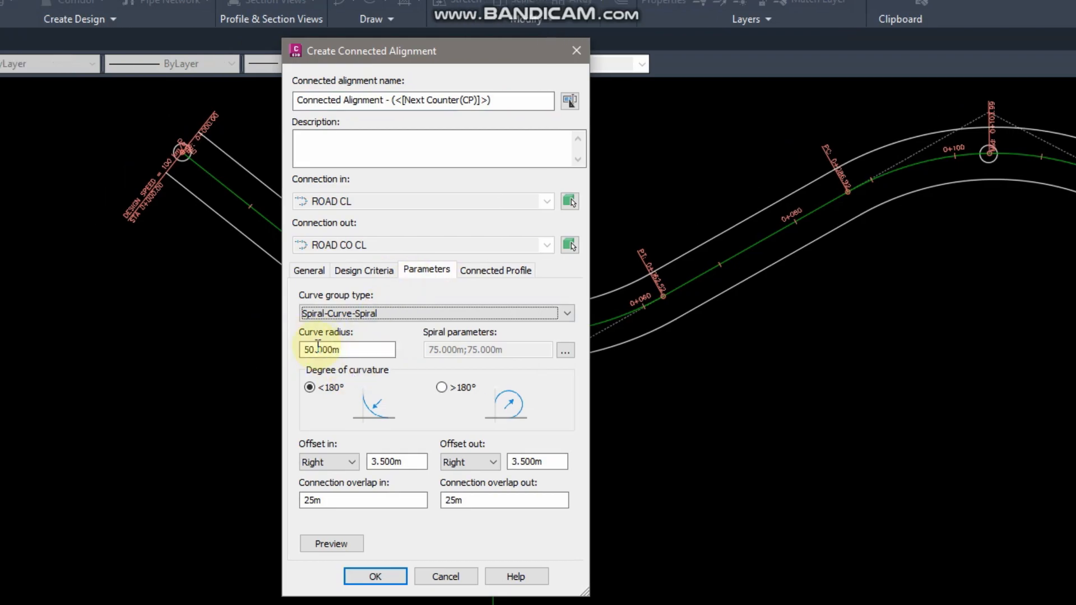
{"action": "left_click", "coordinate": [309, 272]}
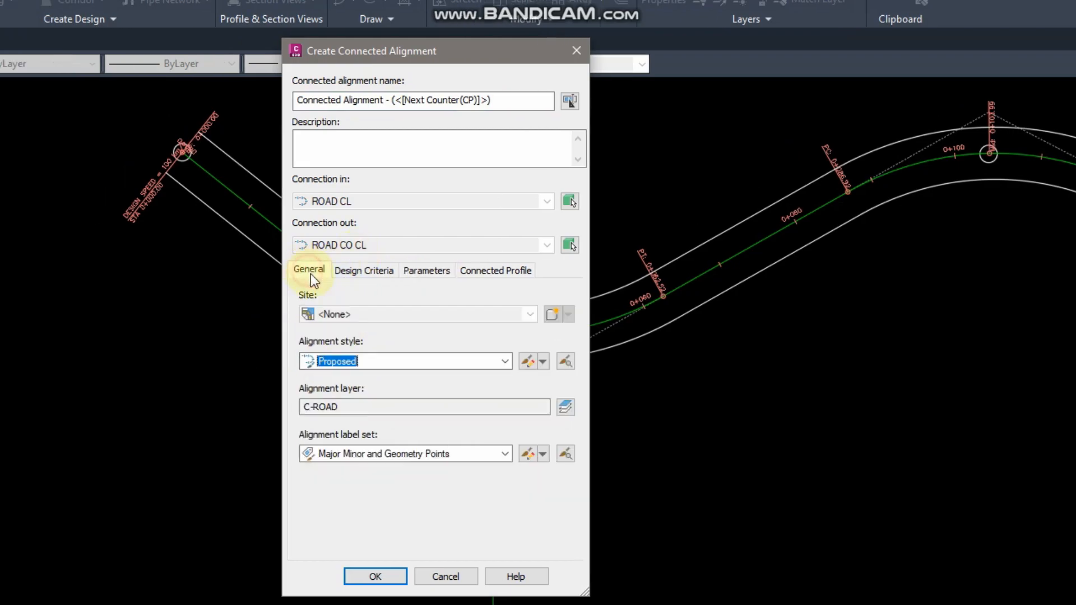
Try to create the connected alignment with the default Spiral-Curve-Spiral parameters and the auto-fit option, then abandon it.
{"action": "left_click", "coordinate": [375, 577]}
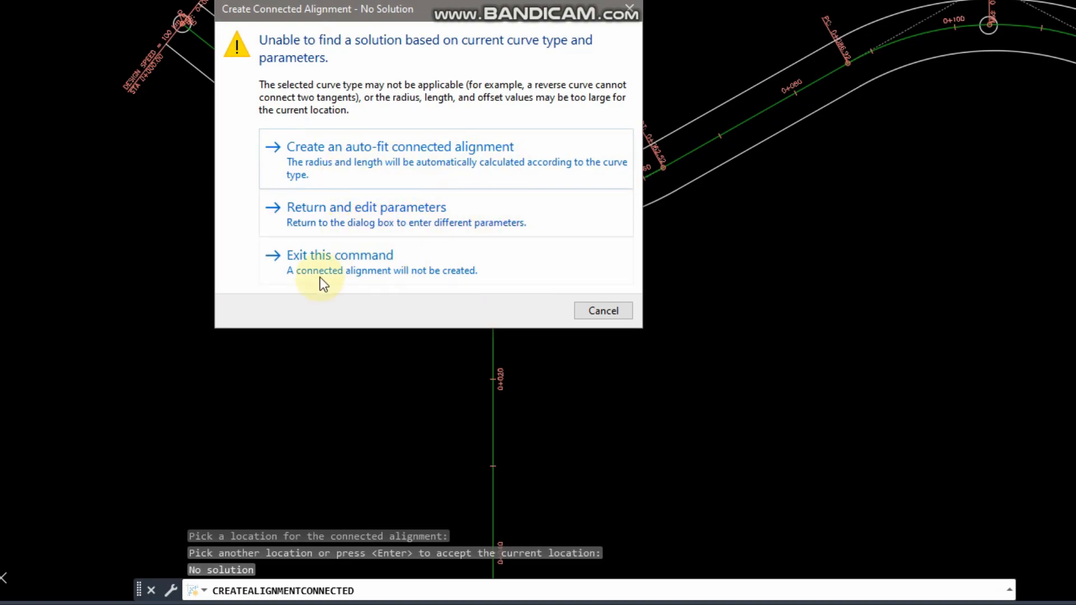
{"action": "left_click", "coordinate": [367, 167]}
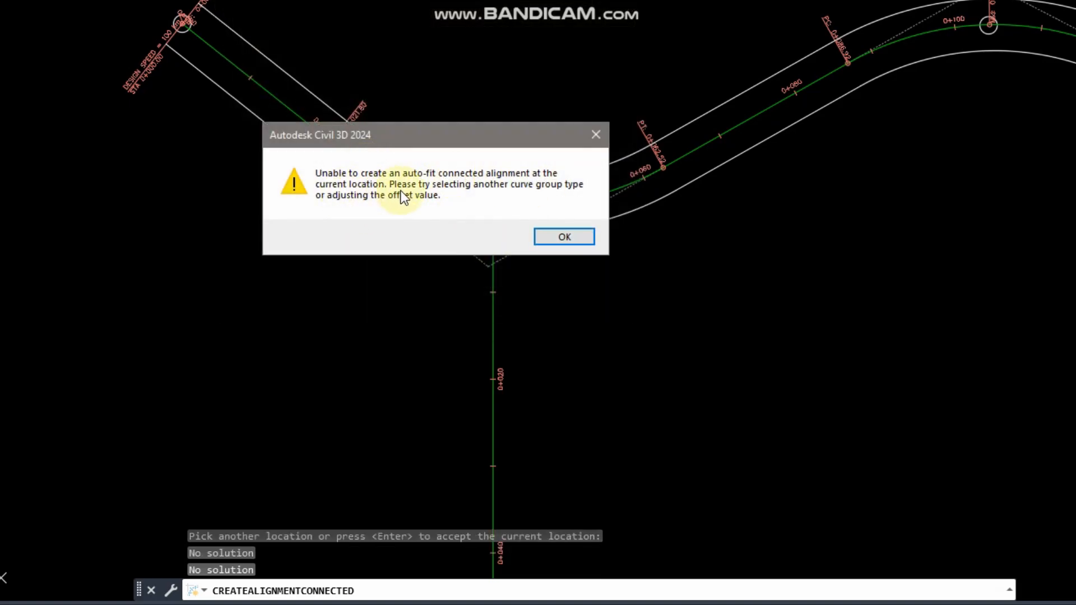
{"action": "left_click", "coordinate": [587, 238]}
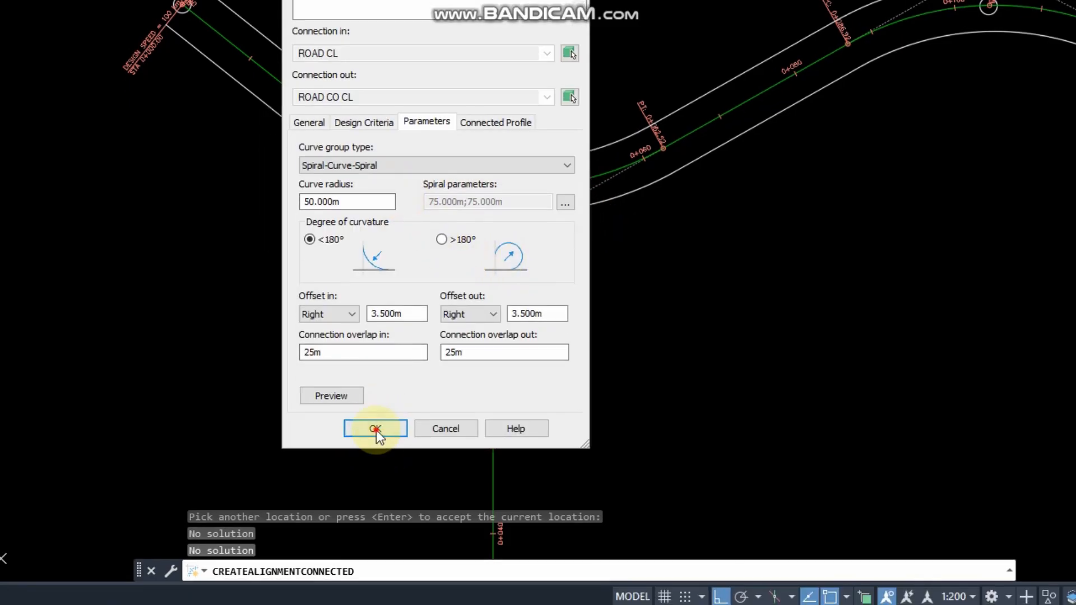
{"action": "left_click", "coordinate": [375, 431]}
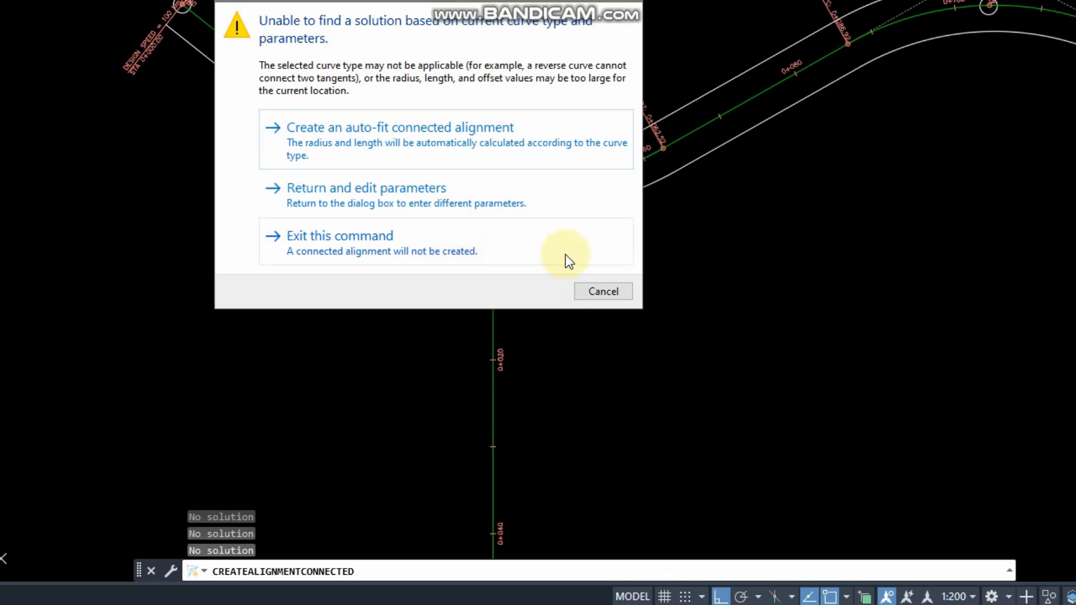
{"action": "left_click", "coordinate": [491, 208]}
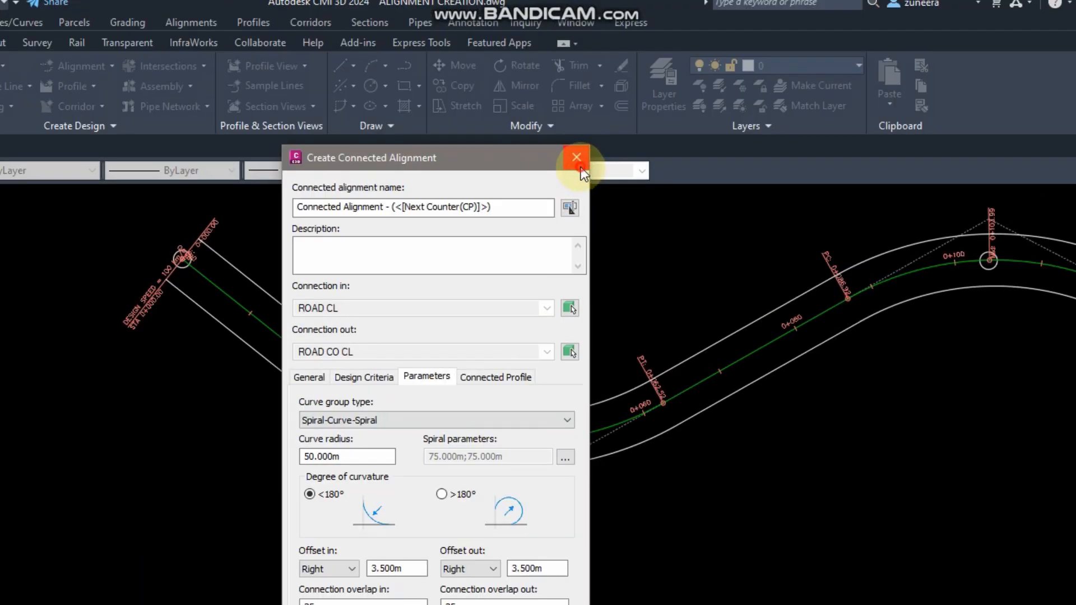
{"action": "left_click", "coordinate": [576, 157]}
Draw a horizontal polyline about 193 m long in the empty area above the existing road alignments.
{"action": "scroll", "coordinate": [445, 433], "scroll_direction": "down", "scroll_amount": 5}
{"action": "scroll", "coordinate": [325, 343], "scroll_direction": "up", "scroll_amount": 2}
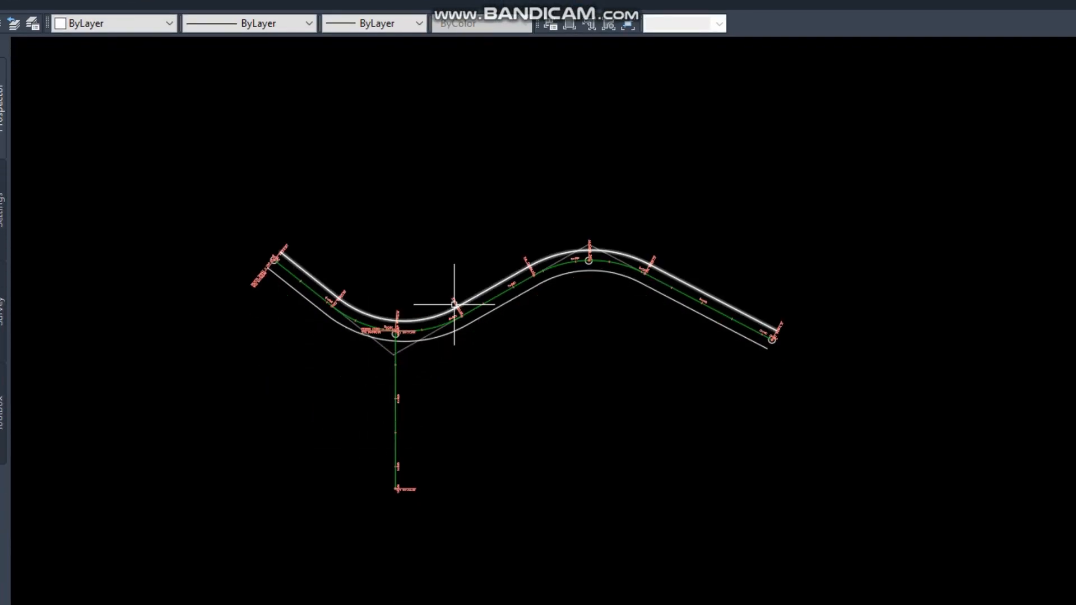
{"action": "type", "text": "pl"}
{"action": "key", "text": "Return"}
{"action": "middle_click_drag", "start_coordinate": [454, 305], "coordinate": [461, 440]}
{"action": "left_click", "coordinate": [277, 211]}
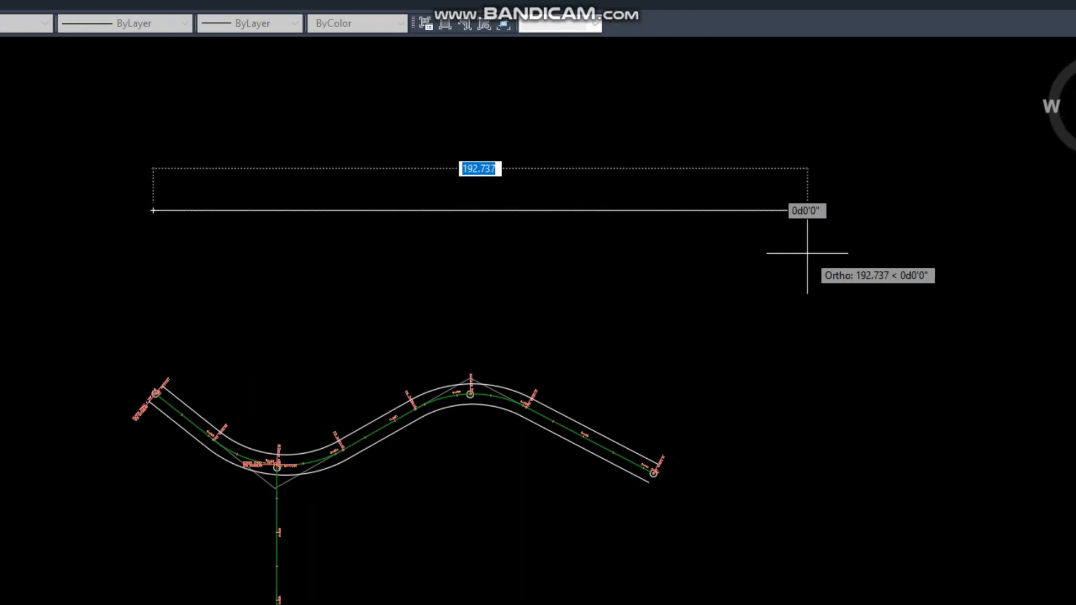
{"action": "left_click", "coordinate": [807, 254]}
{"action": "key", "text": "Return"}
Draw a perpendicular polyline about 38 m long upward from near the middle of the horizontal polyline.
{"action": "key", "text": "Return"}
{"action": "left_click", "coordinate": [460, 211]}
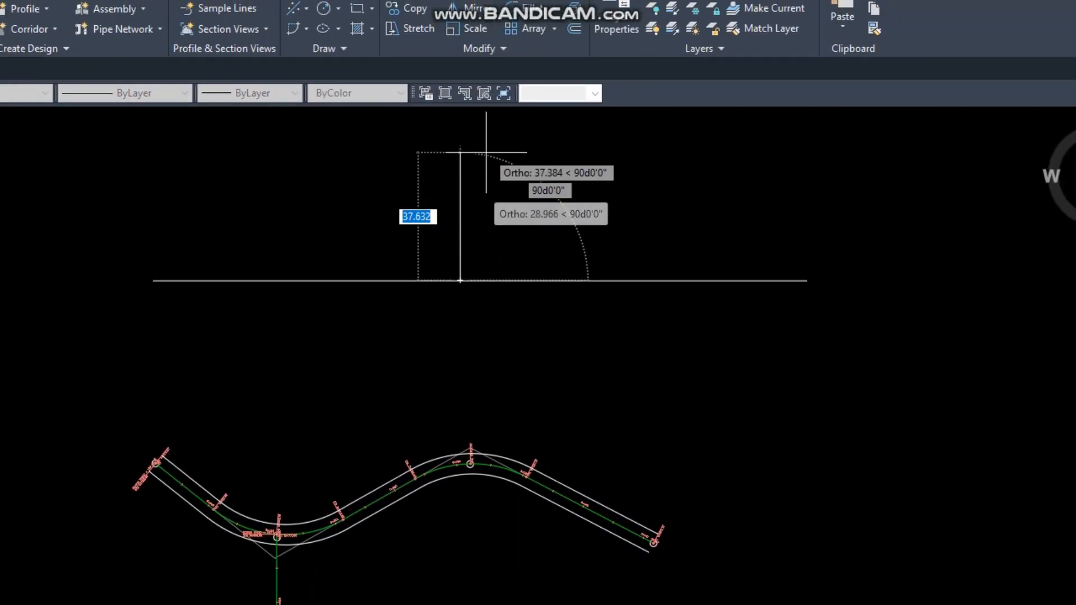
{"action": "left_click", "coordinate": [487, 150]}
{"action": "key", "text": "Return"}
Create a centerline alignment from the horizontal polyline, keeping its drawn direction, with Proposed style, All Labels and a 200 m default curve radius.
{"action": "middle_click_drag", "start_coordinate": [443, 282], "coordinate": [464, 390]}
{"action": "scroll", "coordinate": [475, 420], "scroll_direction": "up", "scroll_amount": 2}
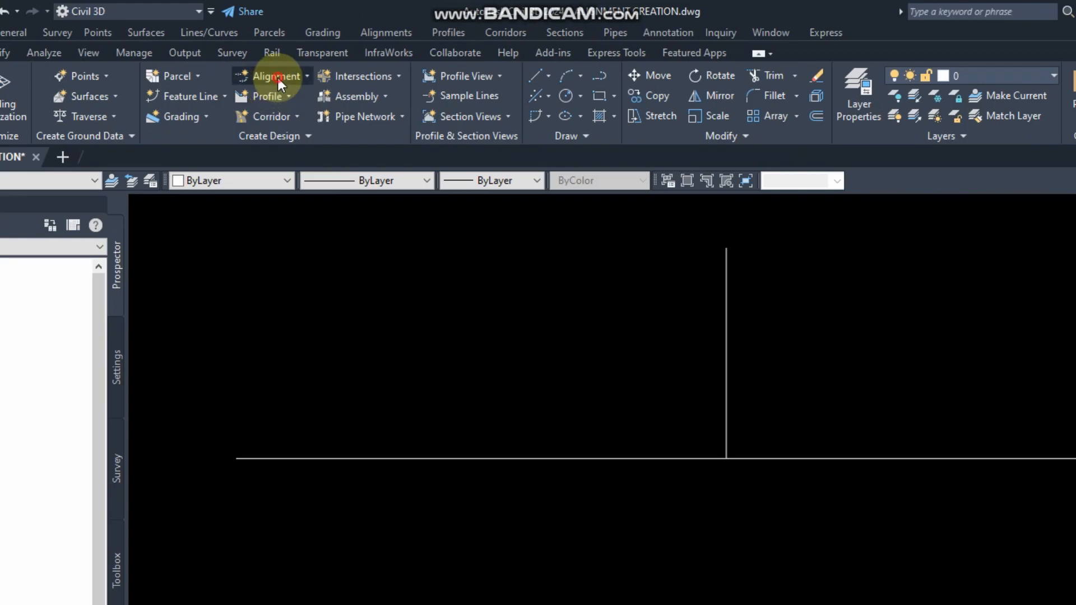
{"action": "left_click", "coordinate": [274, 76]}
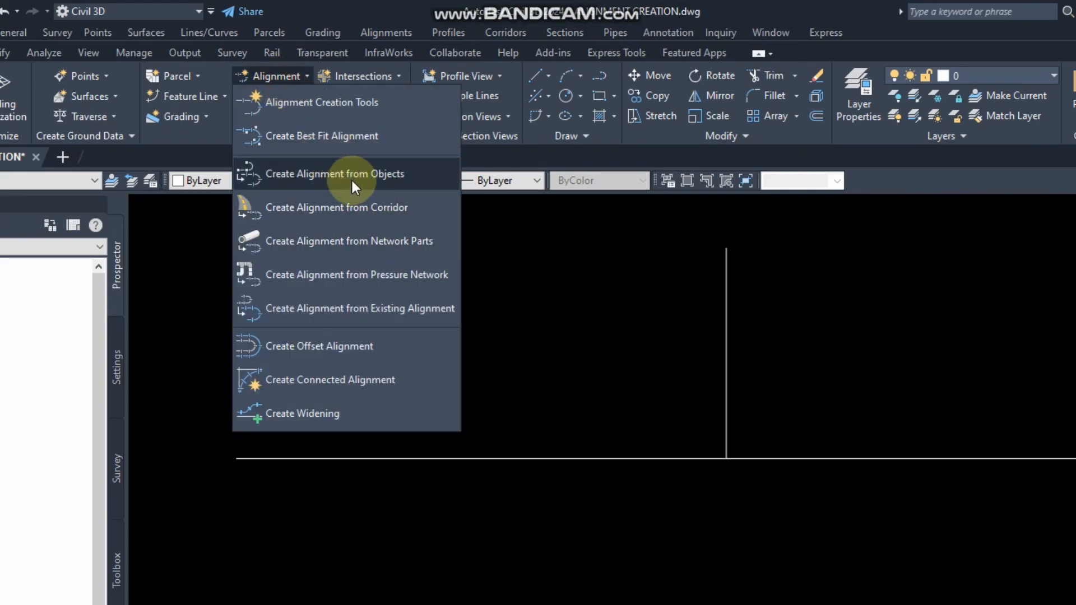
{"action": "left_click", "coordinate": [351, 180]}
{"action": "left_click", "coordinate": [598, 459]}
{"action": "key", "text": "Return"}
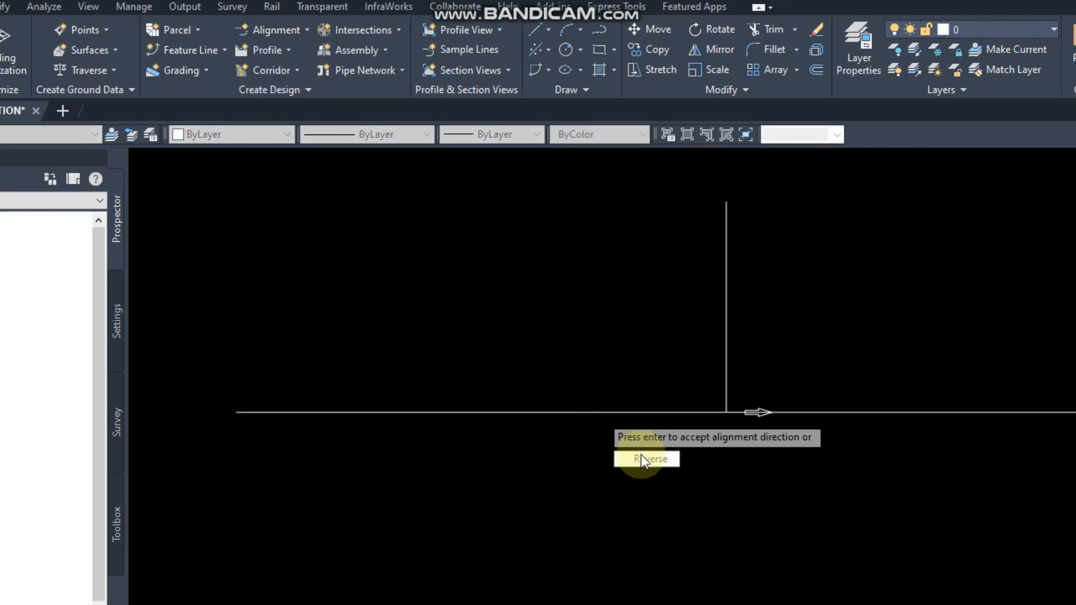
{"action": "key", "text": "Return"}
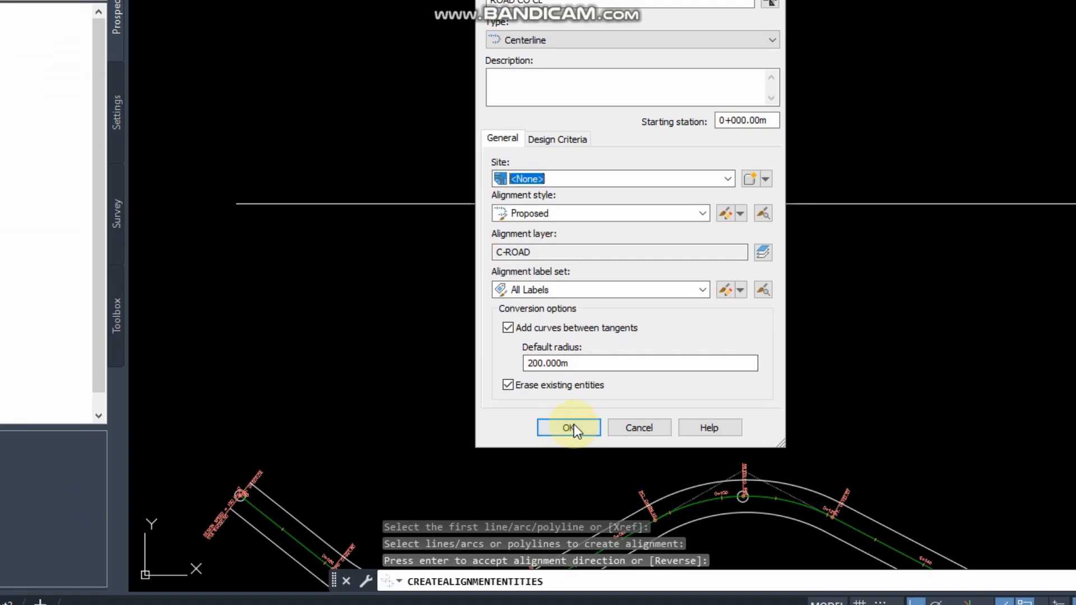
{"action": "left_click", "coordinate": [568, 428]}
Create another alignment from the short perpendicular polyline, directed down toward the horizontal road, with Proposed style and All Labels.
{"action": "key", "text": "Return"}
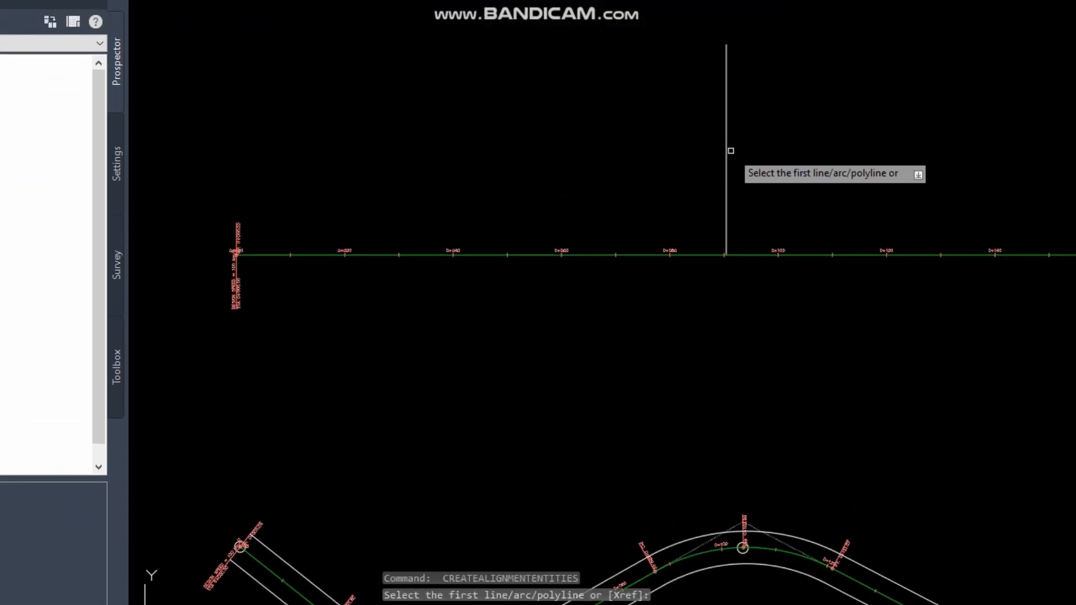
{"action": "left_click", "coordinate": [731, 150]}
{"action": "left_click", "coordinate": [727, 152]}
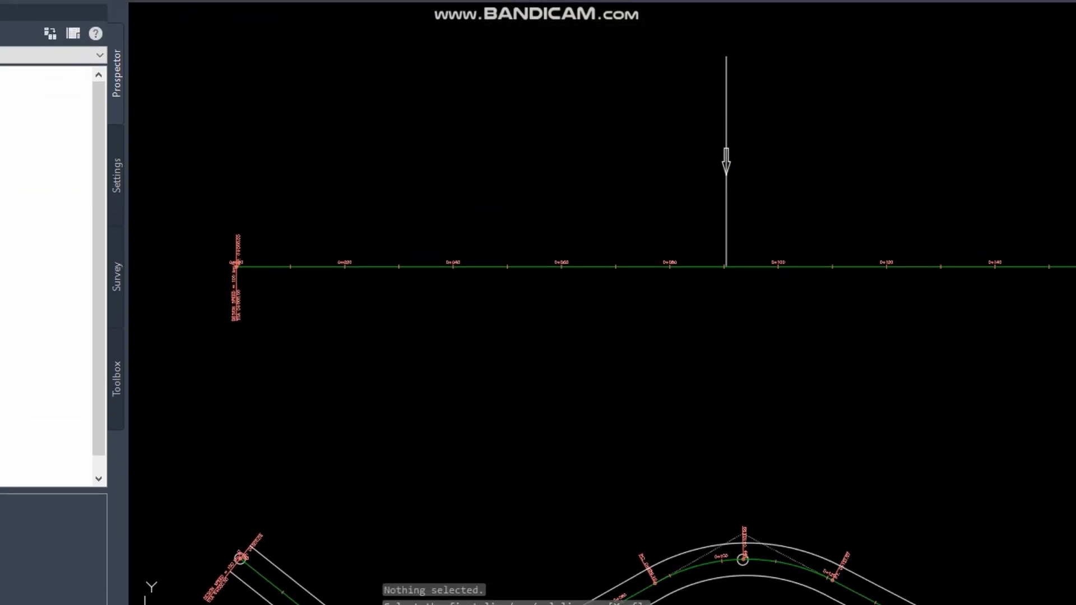
{"action": "key", "text": "Return"}
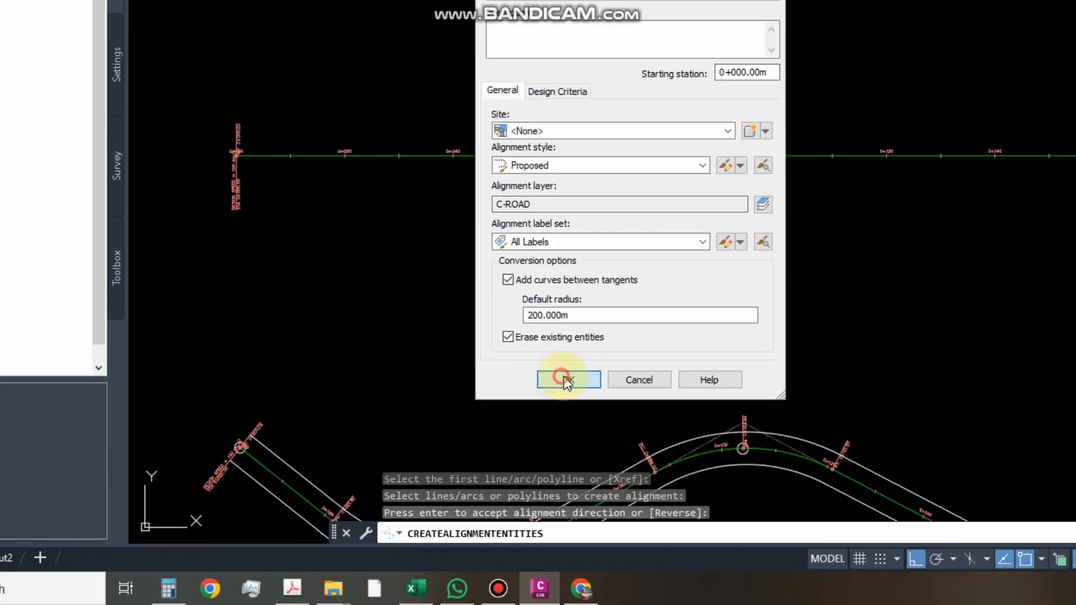
{"action": "left_click", "coordinate": [567, 381]}
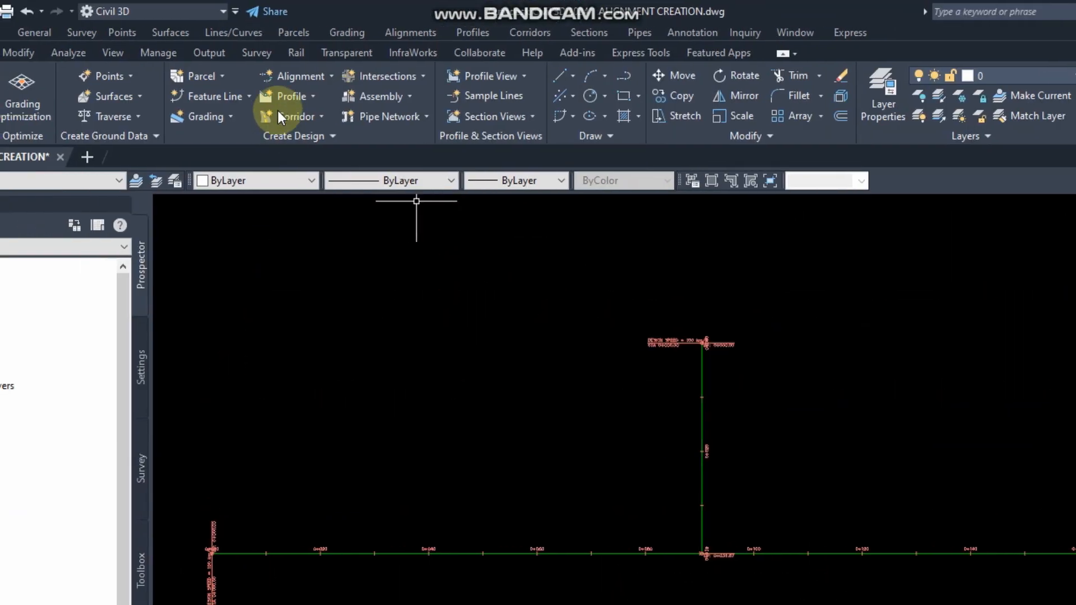
Create a connected alignment from the perpendicular road to the horizontal road in their left corner, using Proposed style and Major Minor and Geometry Points labels.
{"action": "left_click", "coordinate": [302, 76]}
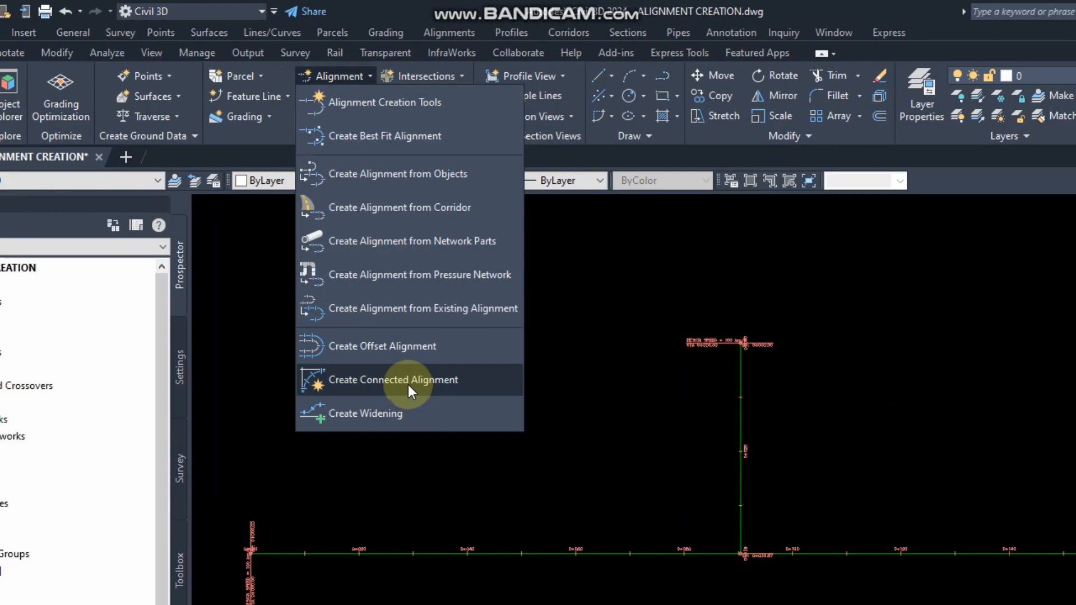
{"action": "left_click", "coordinate": [408, 384]}
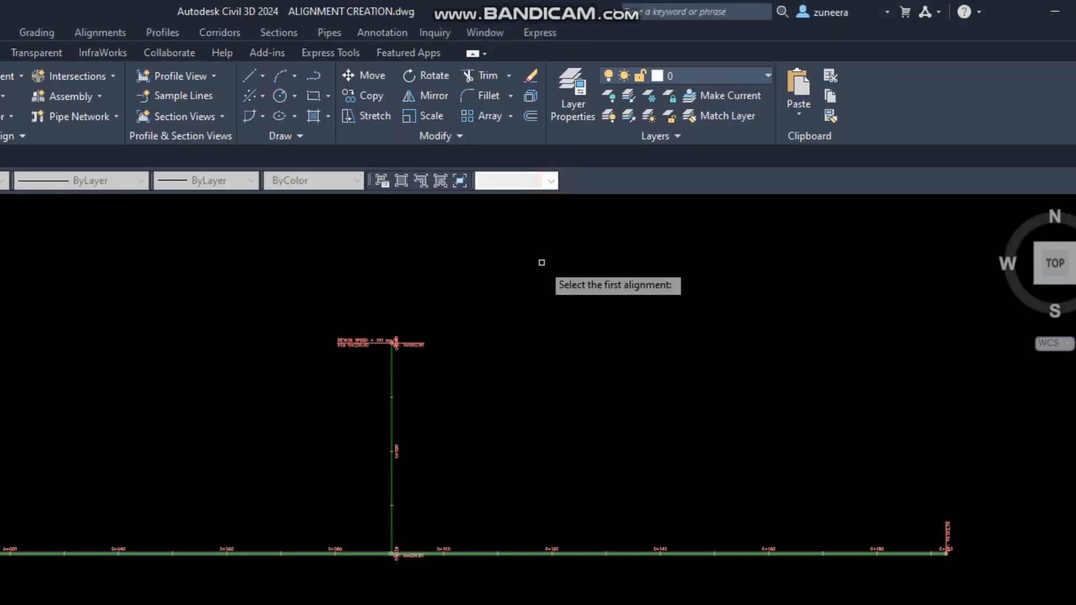
{"action": "left_click", "coordinate": [392, 500]}
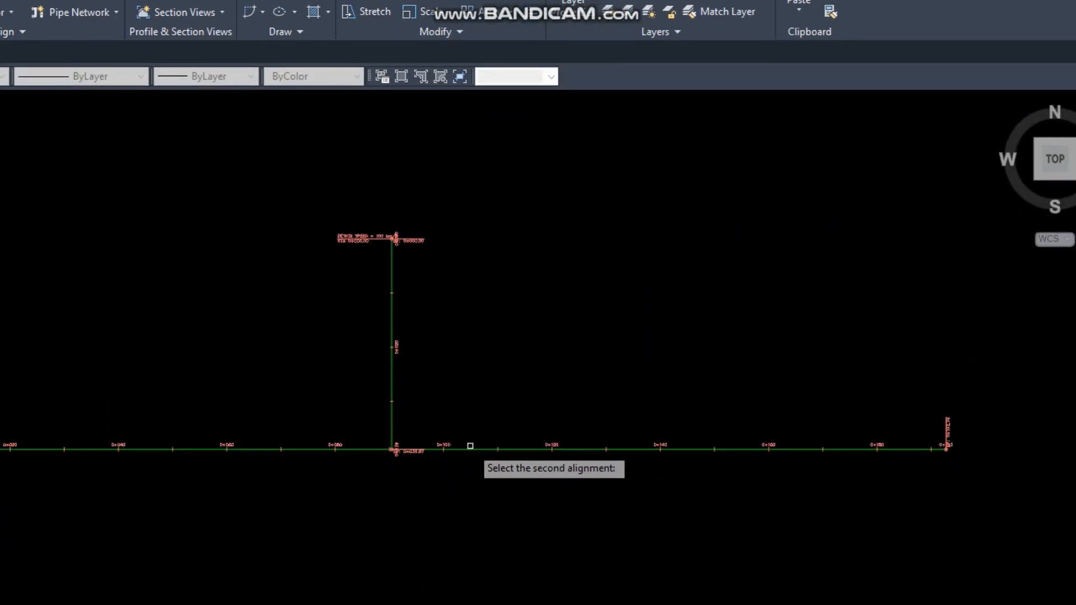
{"action": "left_click", "coordinate": [470, 447]}
{"action": "left_click", "coordinate": [343, 390]}
{"action": "key", "text": "Return"}
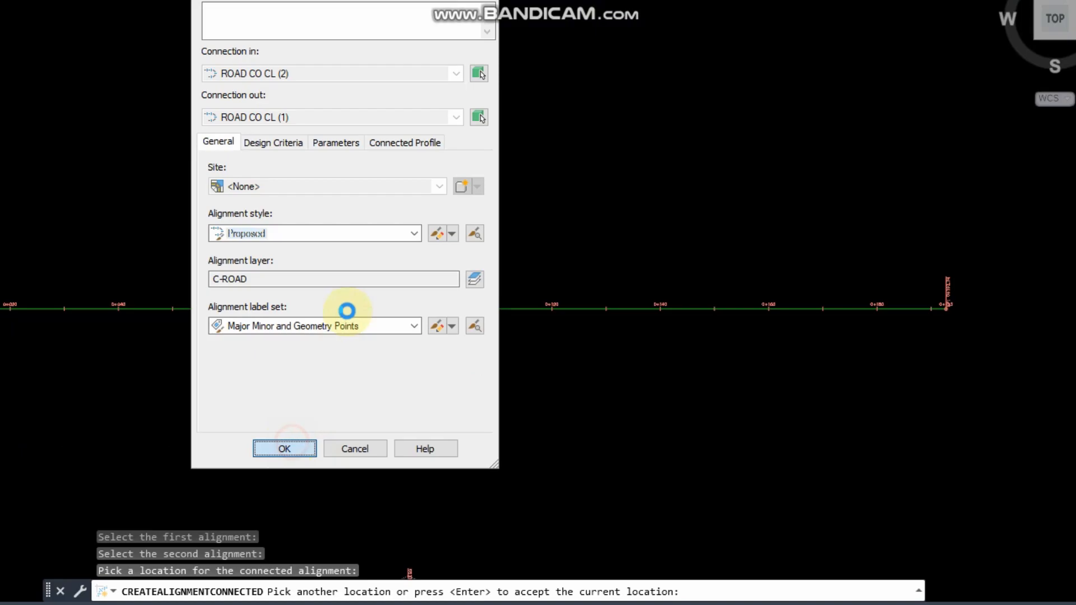
{"action": "left_click", "coordinate": [280, 152]}
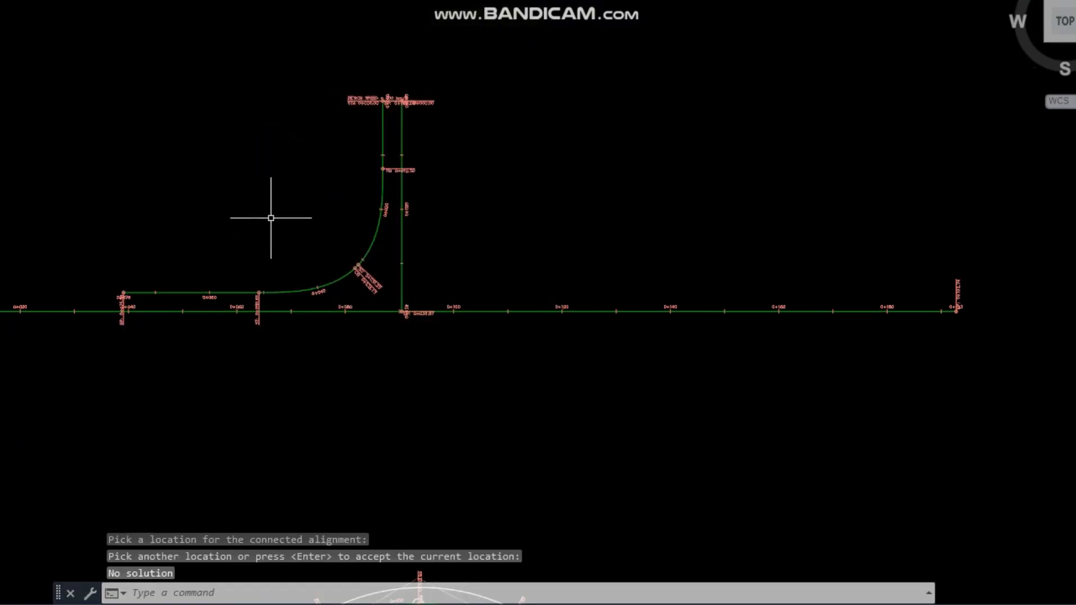
Examine the new connected alignment between the two straight roads and compare it with the curved road junction below.
{"action": "scroll", "coordinate": [373, 192], "scroll_direction": "down", "scroll_amount": 4}
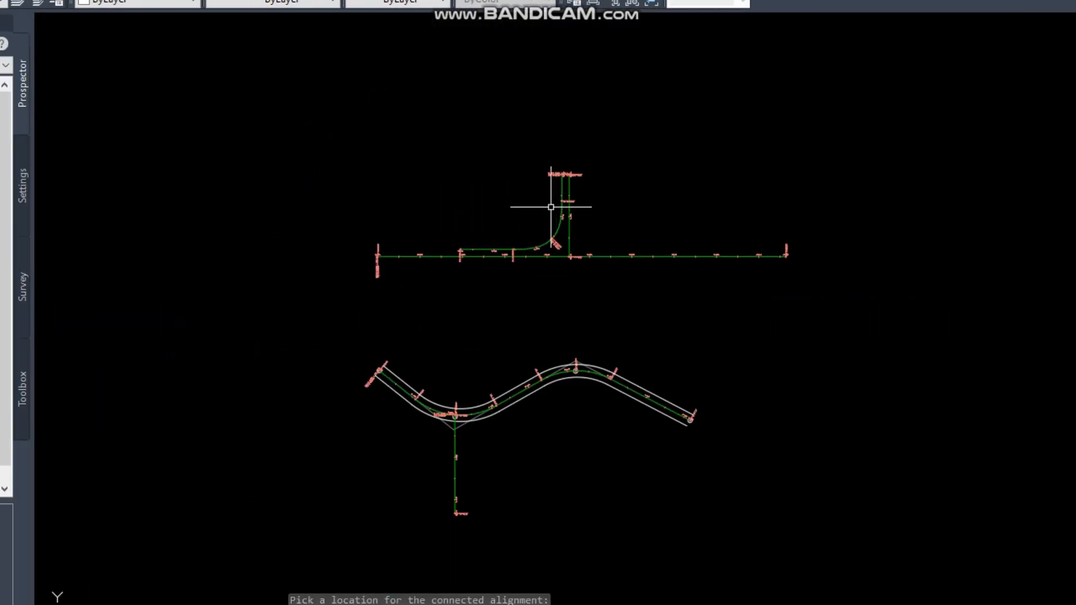
{"action": "scroll", "coordinate": [398, 434], "scroll_direction": "up", "scroll_amount": 4}
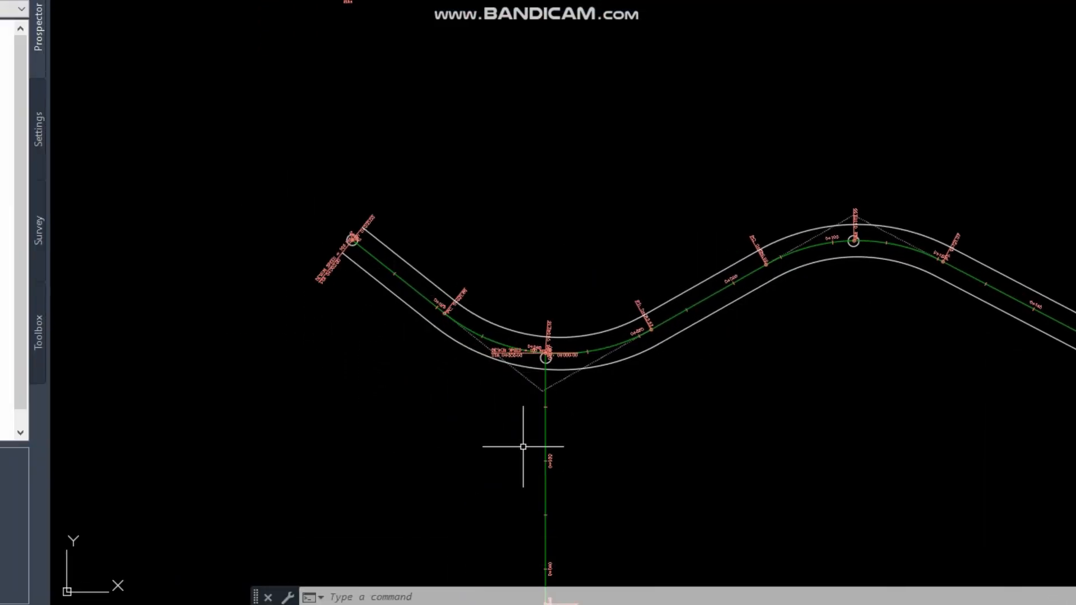
{"action": "middle_click_drag", "start_coordinate": [596, 151], "coordinate": [567, 458]}
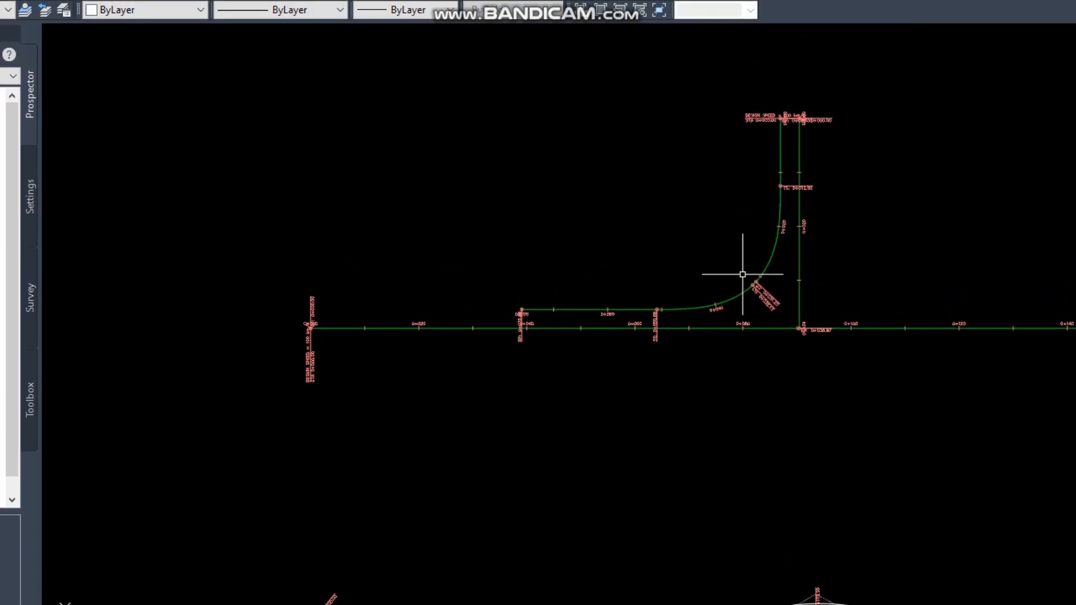
{"action": "middle_click_drag", "start_coordinate": [743, 275], "coordinate": [555, 290]}
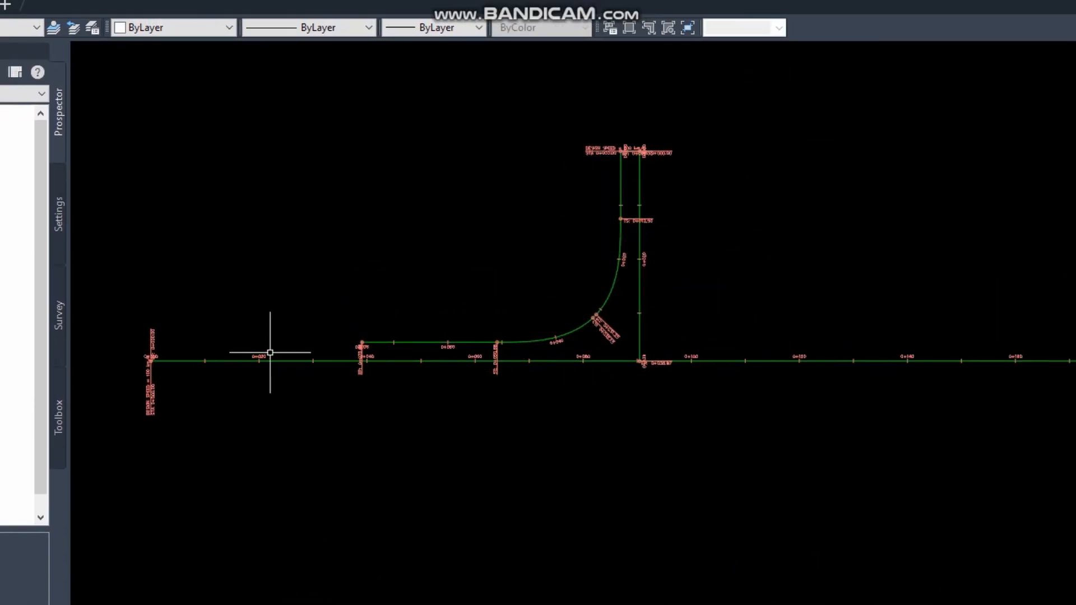
{"action": "middle_click_drag", "start_coordinate": [750, 283], "coordinate": [759, 358]}
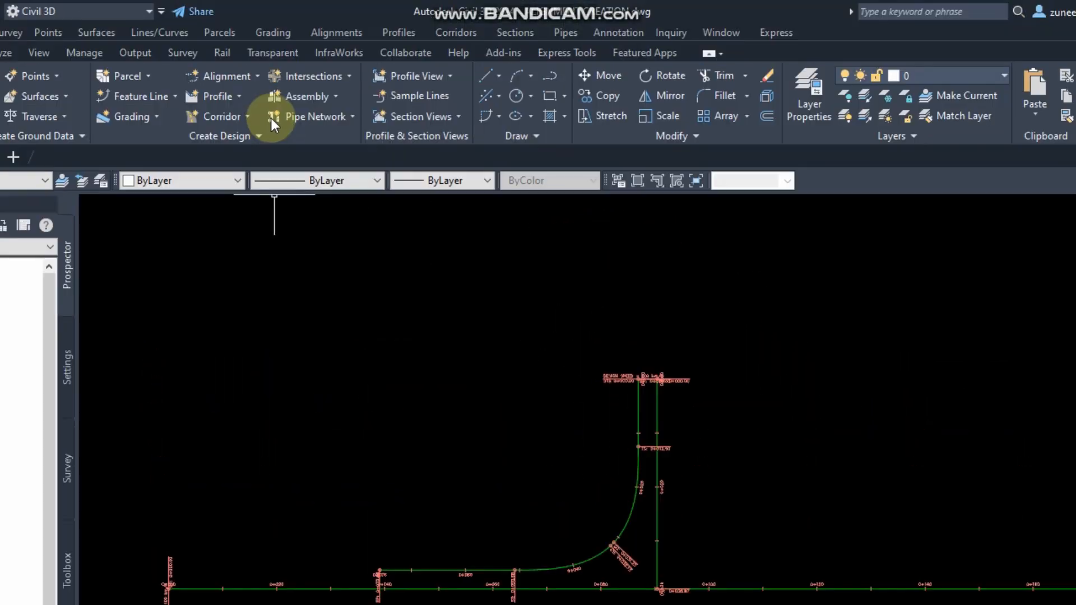
{"action": "scroll", "coordinate": [544, 275], "scroll_direction": "down", "scroll_amount": 7}
{"action": "scroll", "coordinate": [524, 252], "scroll_direction": "up", "scroll_amount": 5}
{"action": "left_click", "coordinate": [302, 78]}
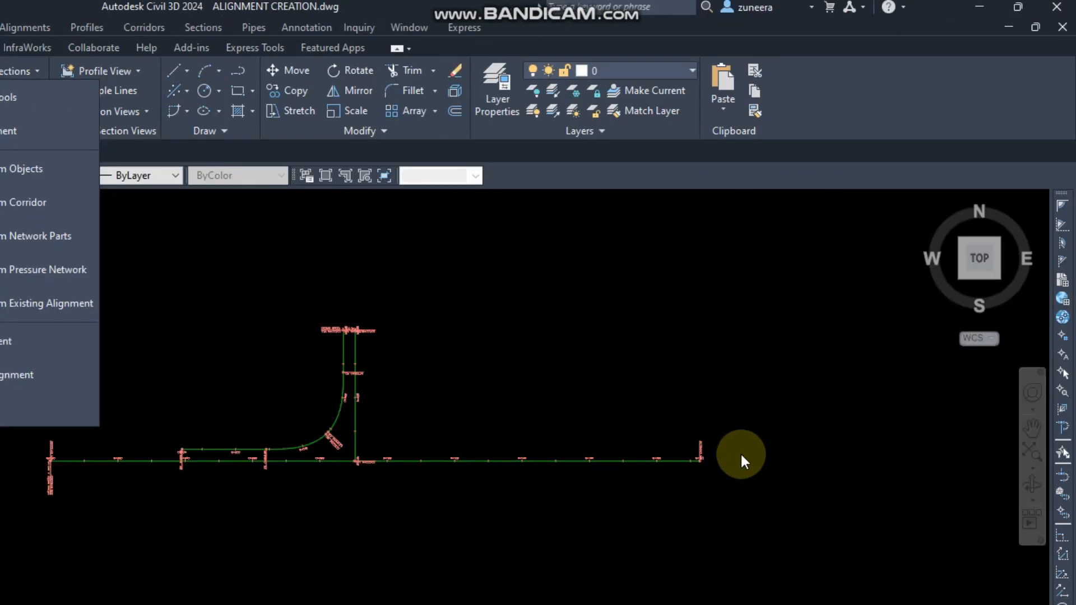
{"action": "left_click", "coordinate": [742, 460]}
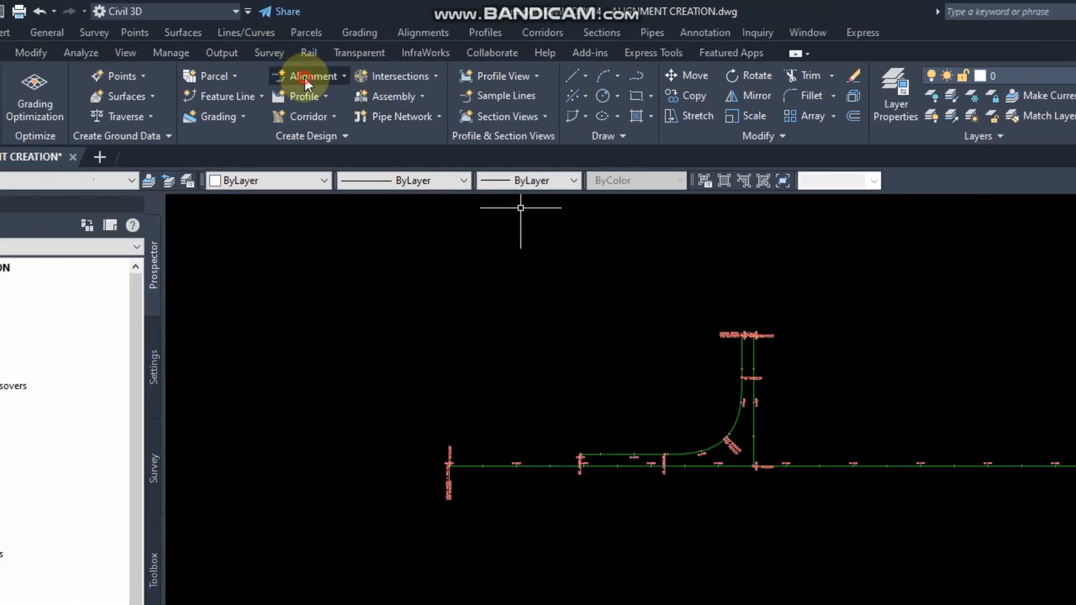
Create offset alignments for the full horizontal road, one on each side at 3 m, with Offsets style and no labels.
{"action": "left_click", "coordinate": [0, 49]}
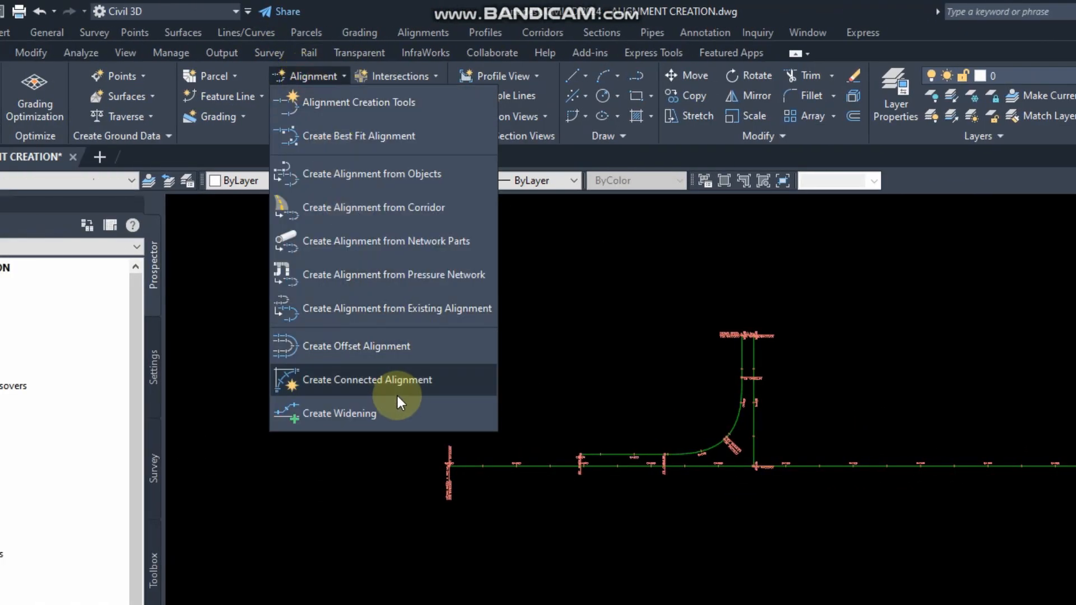
{"action": "left_click", "coordinate": [378, 354]}
{"action": "left_click", "coordinate": [716, 432]}
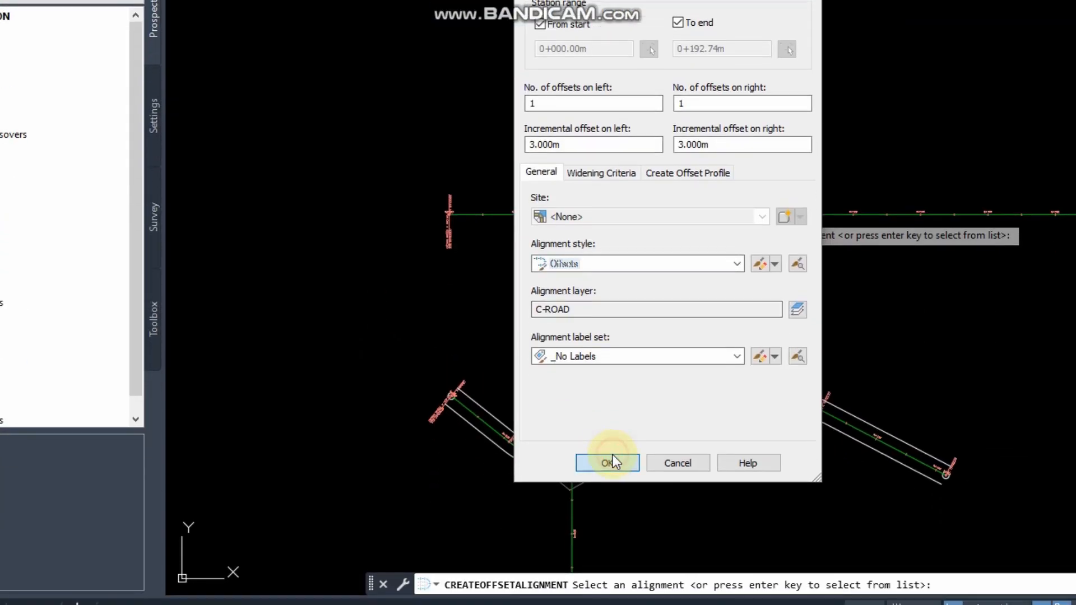
{"action": "left_click", "coordinate": [611, 462]}
Add a widening to the right side of the horizontal road from station 0+120 to 0+140 with an 8 m offset.
{"action": "scroll", "coordinate": [616, 245], "scroll_direction": "up", "scroll_amount": 5}
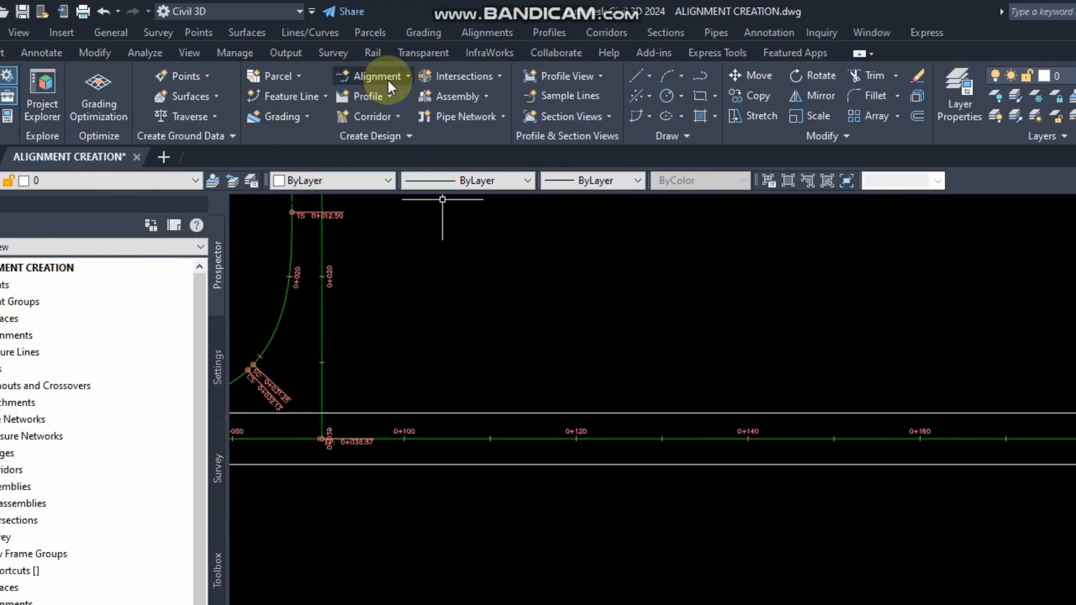
{"action": "left_click", "coordinate": [387, 76]}
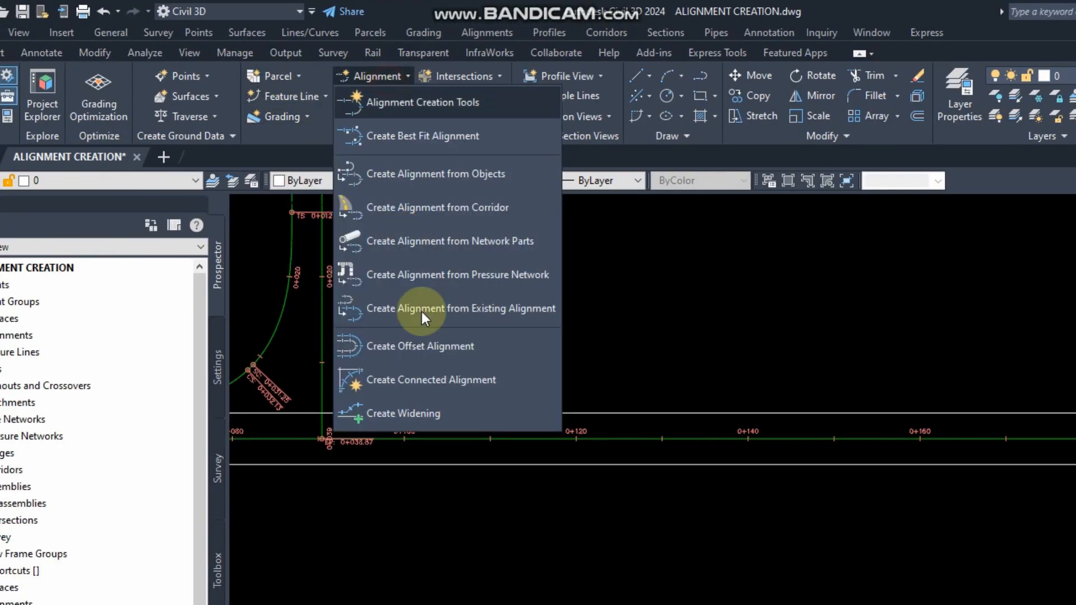
{"action": "left_click", "coordinate": [431, 415]}
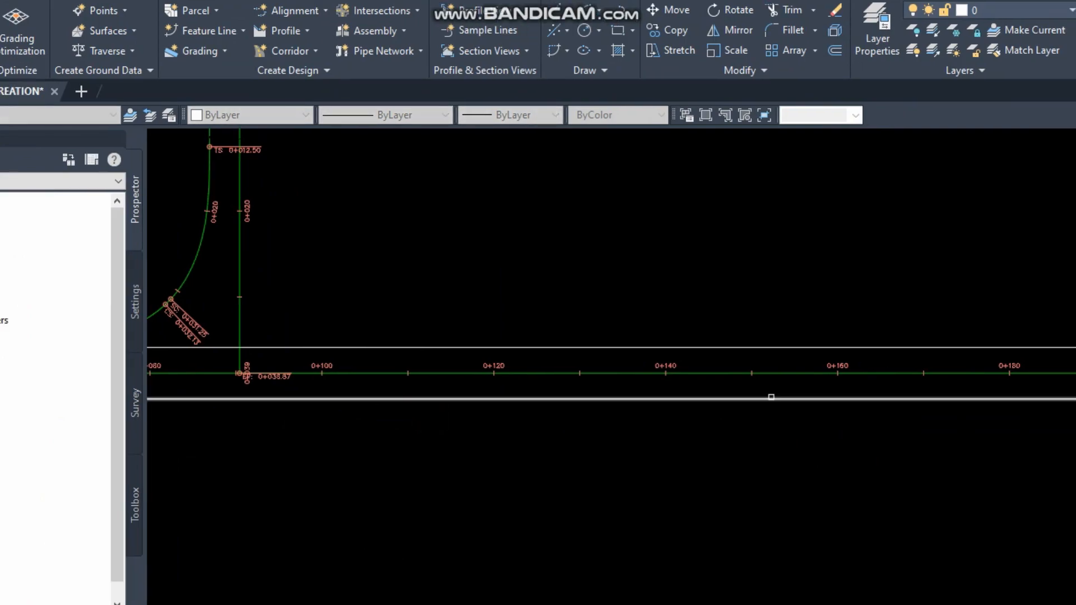
{"action": "left_click", "coordinate": [786, 373]}
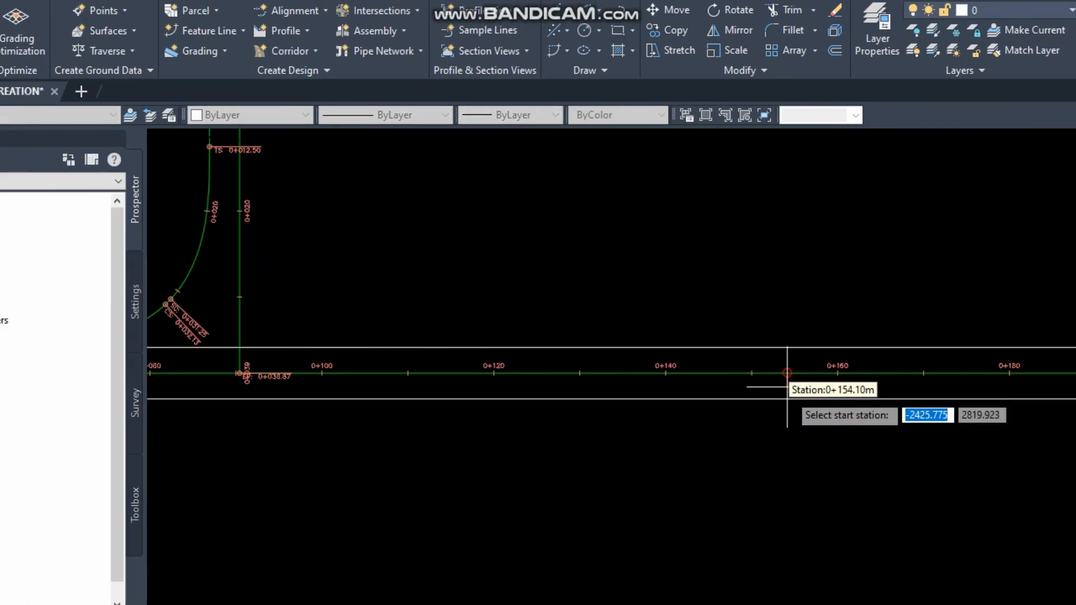
{"action": "scroll", "coordinate": [561, 406], "scroll_direction": "up", "scroll_amount": 5}
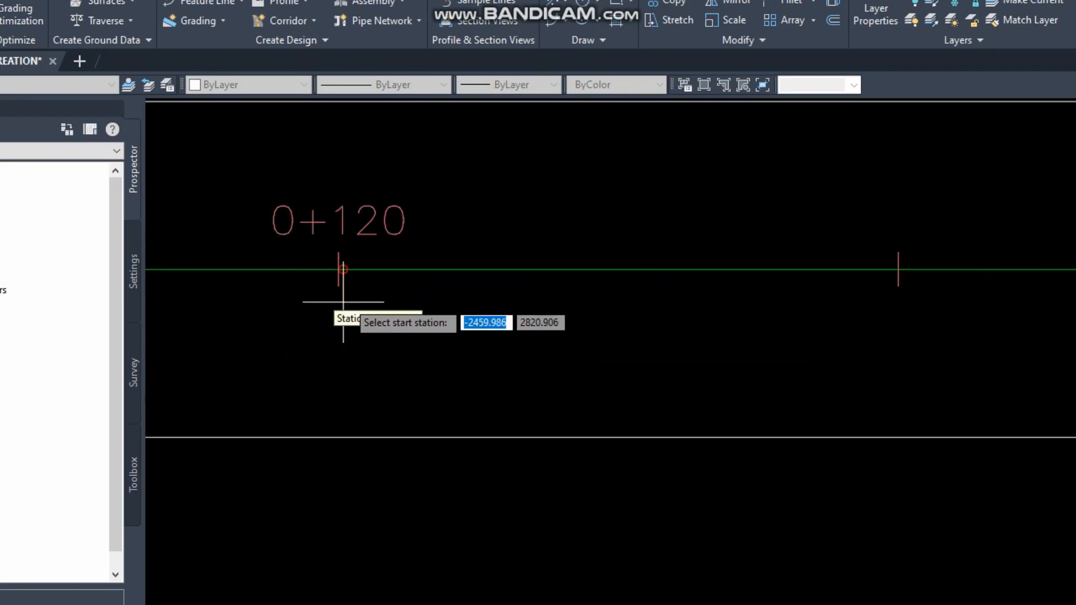
{"action": "left_click", "coordinate": [339, 269]}
{"action": "scroll", "coordinate": [340, 272], "scroll_direction": "down", "scroll_amount": 2}
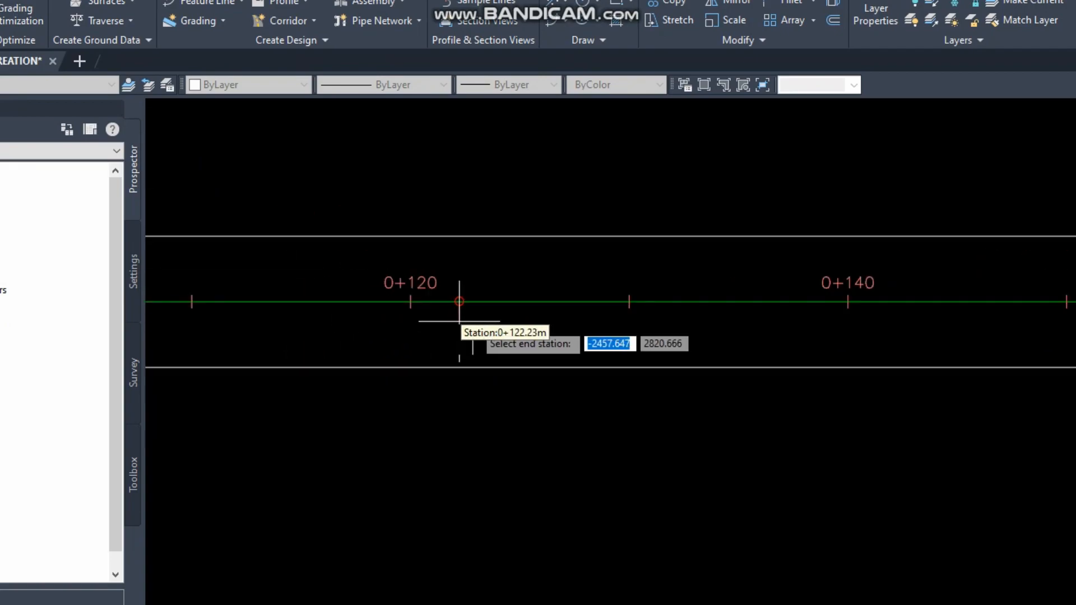
{"action": "left_click", "coordinate": [470, 302]}
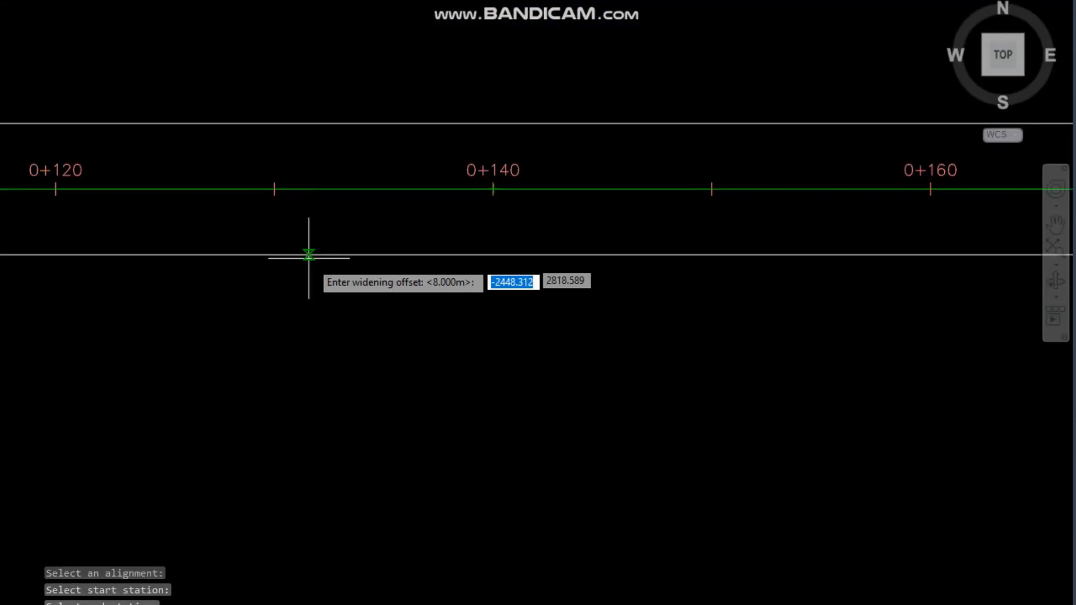
{"action": "left_click", "coordinate": [312, 361]}
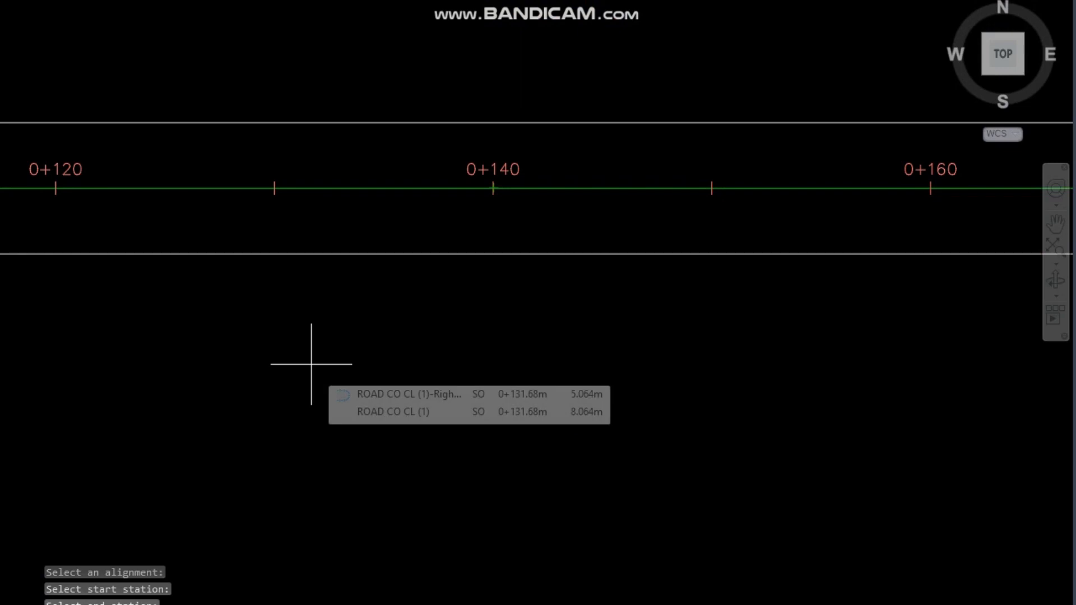
{"action": "left_click", "coordinate": [311, 365]}
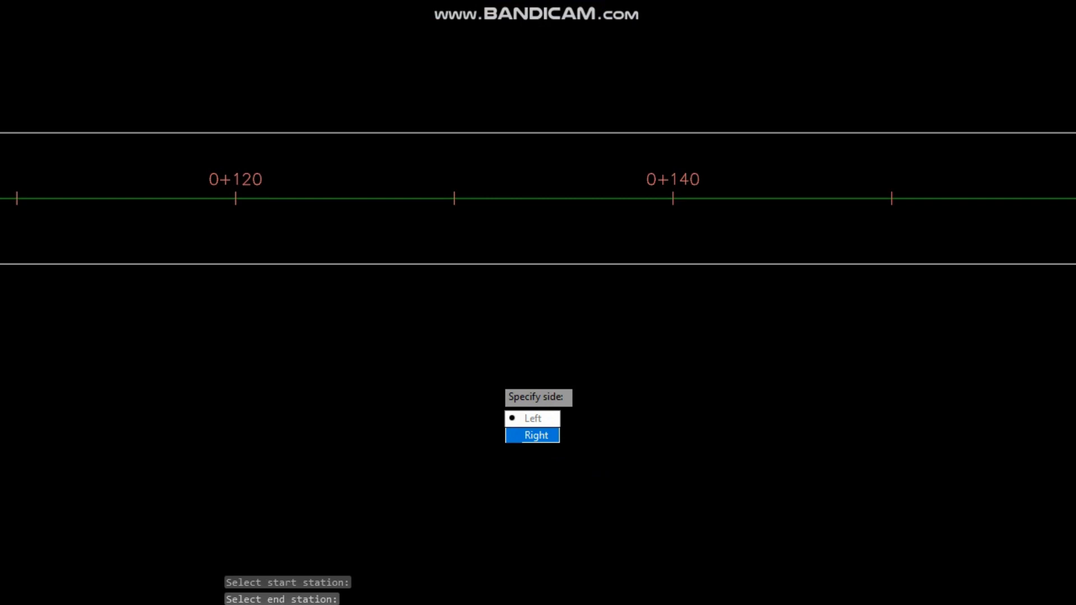
{"action": "left_click", "coordinate": [533, 435]}
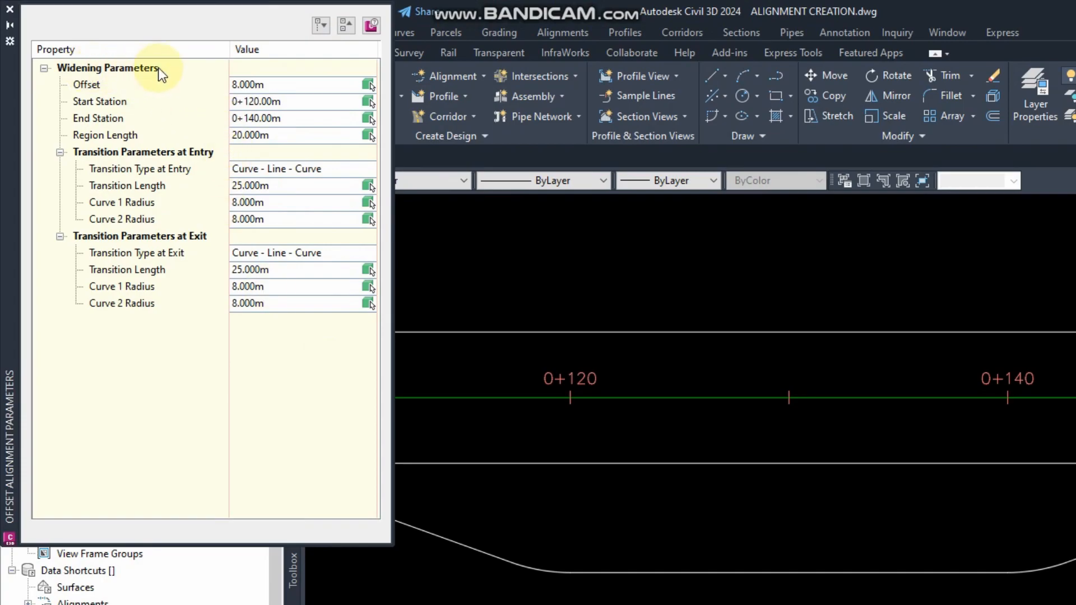
Review the widening's offset, stations, region length and its entry and exit transition types, then close its parameters.
{"action": "left_click", "coordinate": [294, 85]}
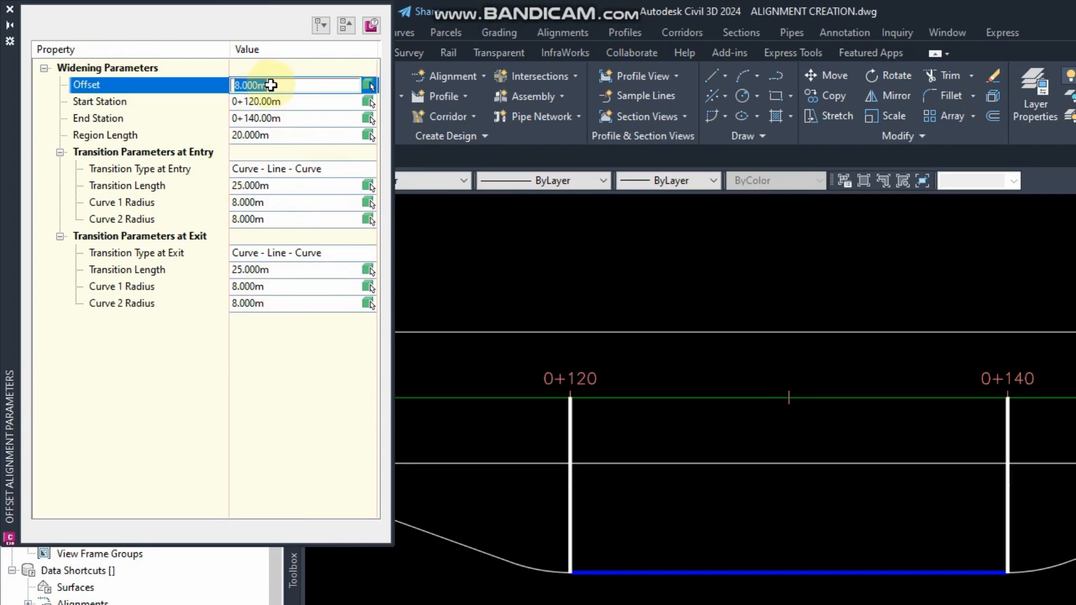
{"action": "left_click", "coordinate": [279, 102]}
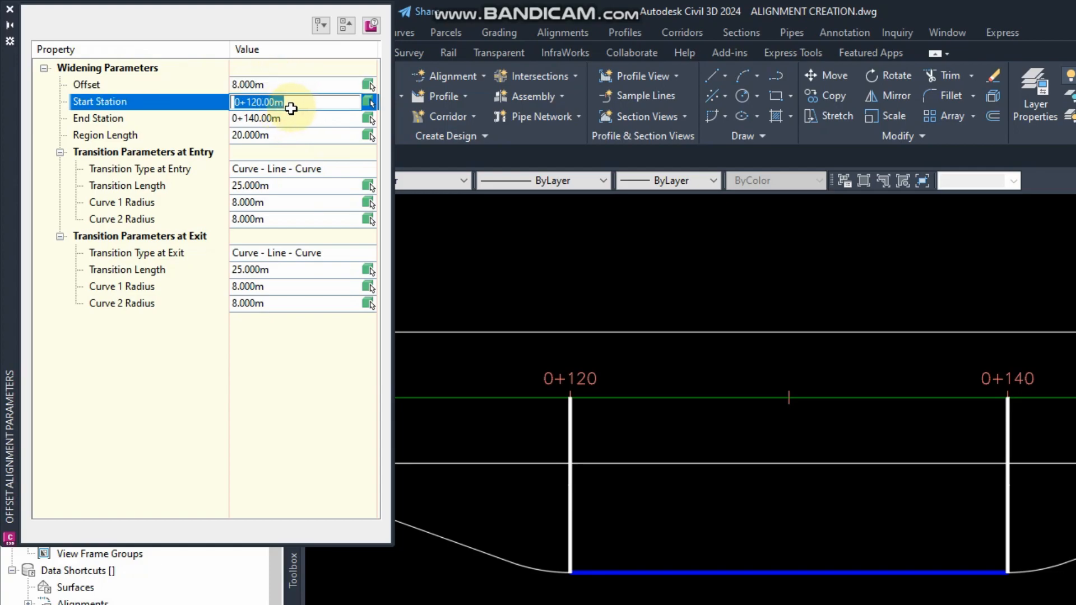
{"action": "left_click", "coordinate": [287, 136]}
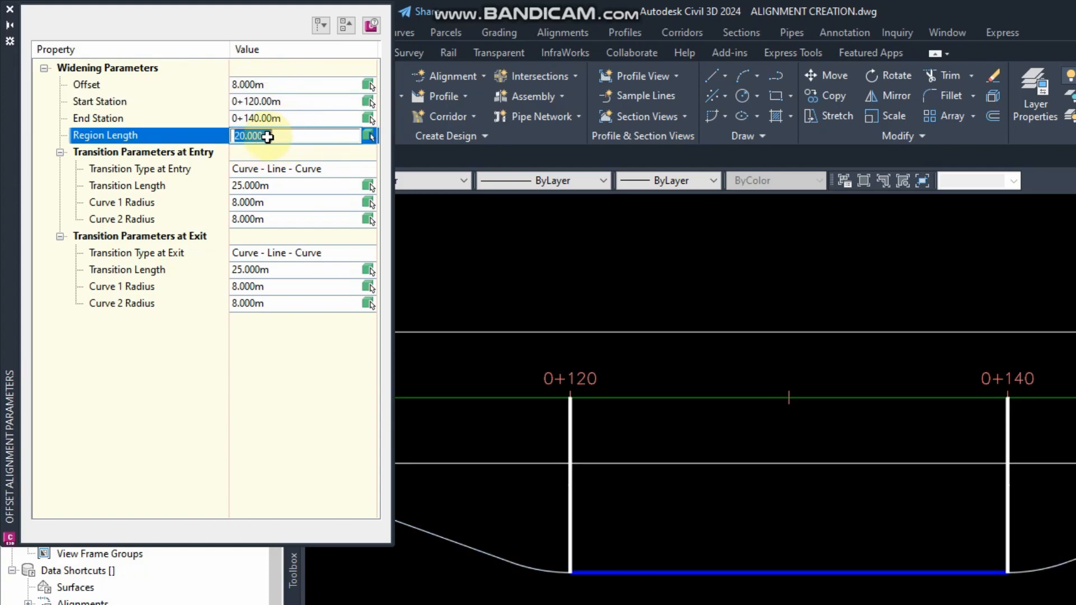
{"action": "left_click", "coordinate": [284, 171]}
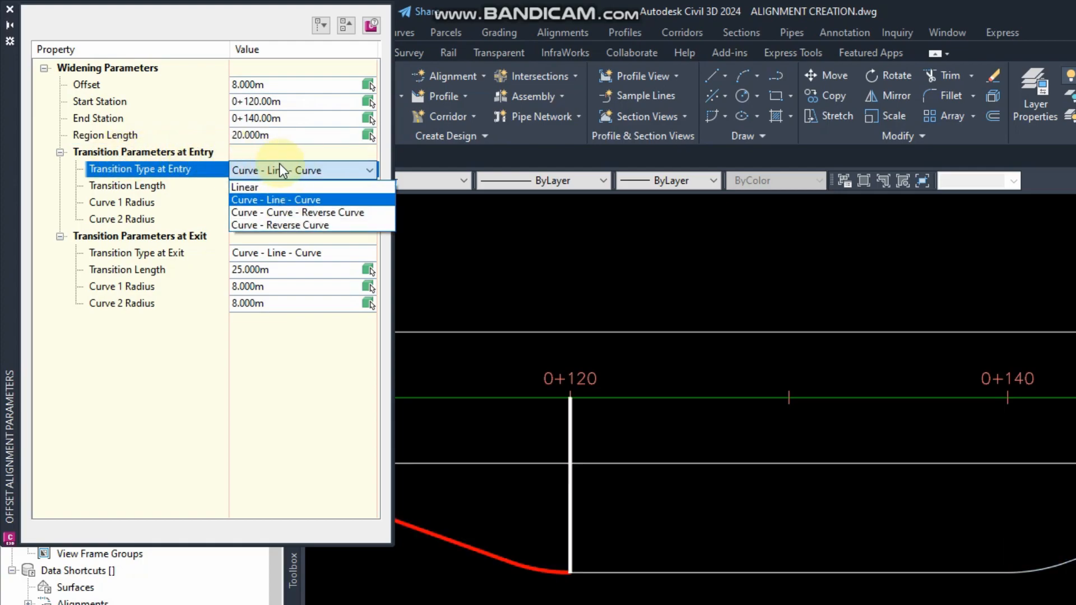
{"action": "left_click", "coordinate": [258, 200]}
{"action": "left_click", "coordinate": [274, 254]}
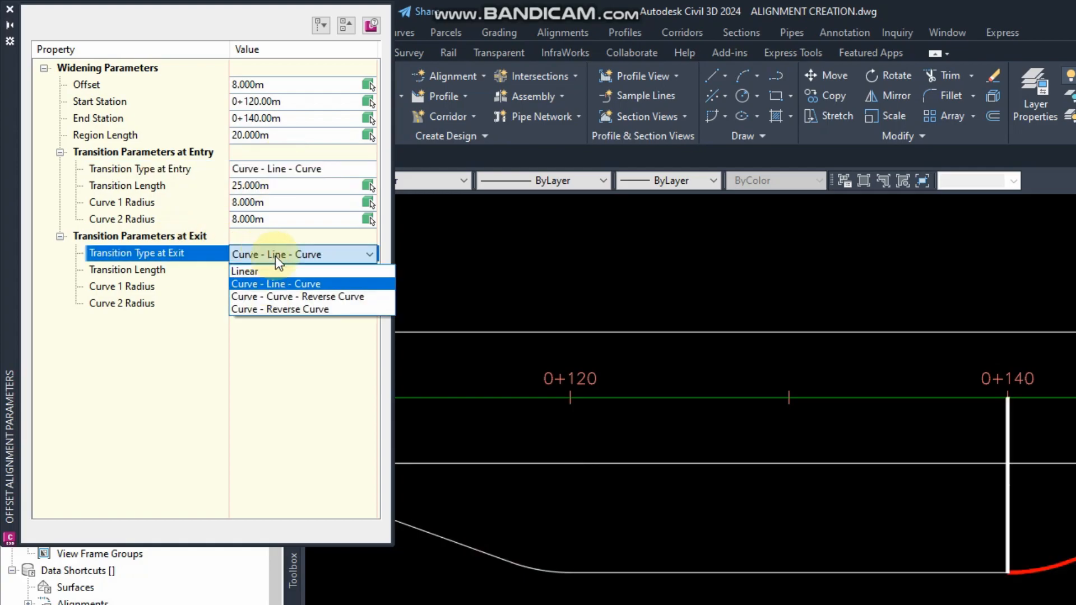
{"action": "left_click", "coordinate": [305, 233]}
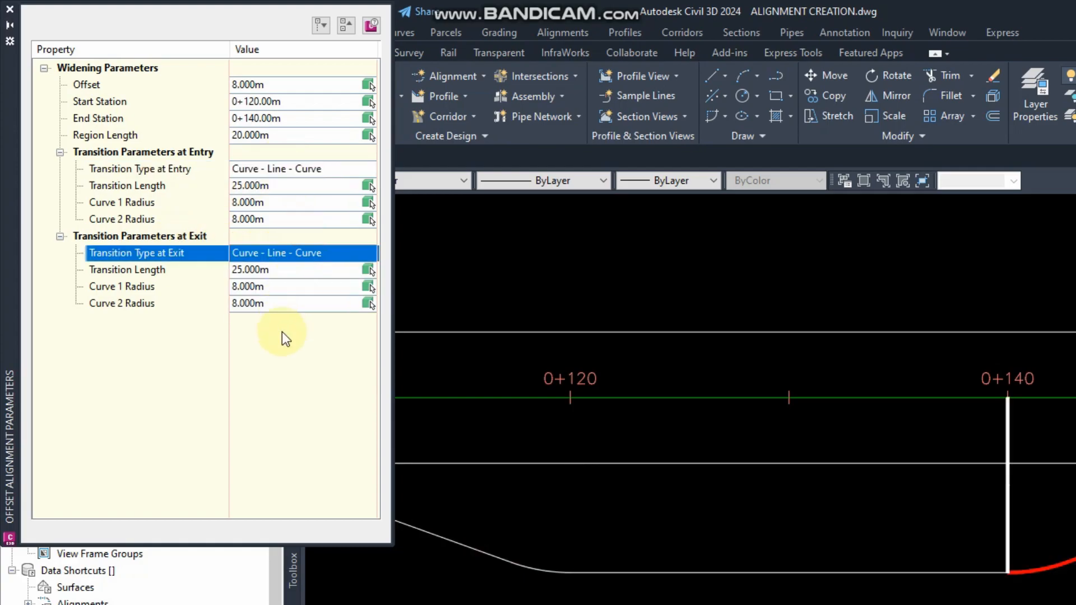
{"action": "left_click", "coordinate": [275, 291]}
{"action": "key", "text": "Tab"}
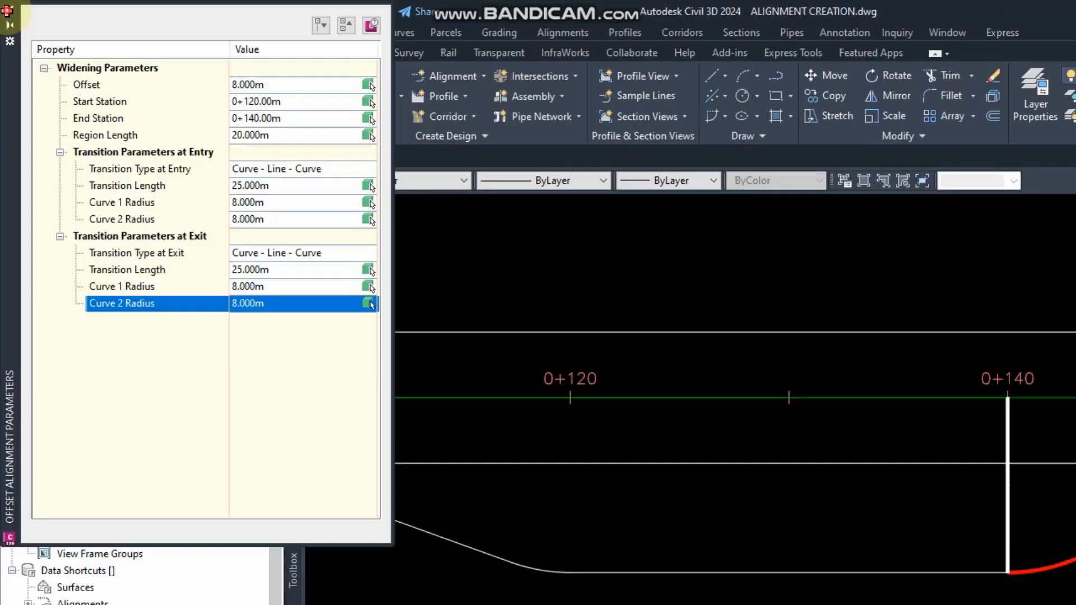
{"action": "left_click", "coordinate": [8, 10]}
Delete the separate widening alignment below the horizontal road.
{"action": "scroll", "coordinate": [698, 442], "scroll_direction": "down", "scroll_amount": 3}
{"action": "middle_click_drag", "start_coordinate": [776, 453], "coordinate": [851, 470]}
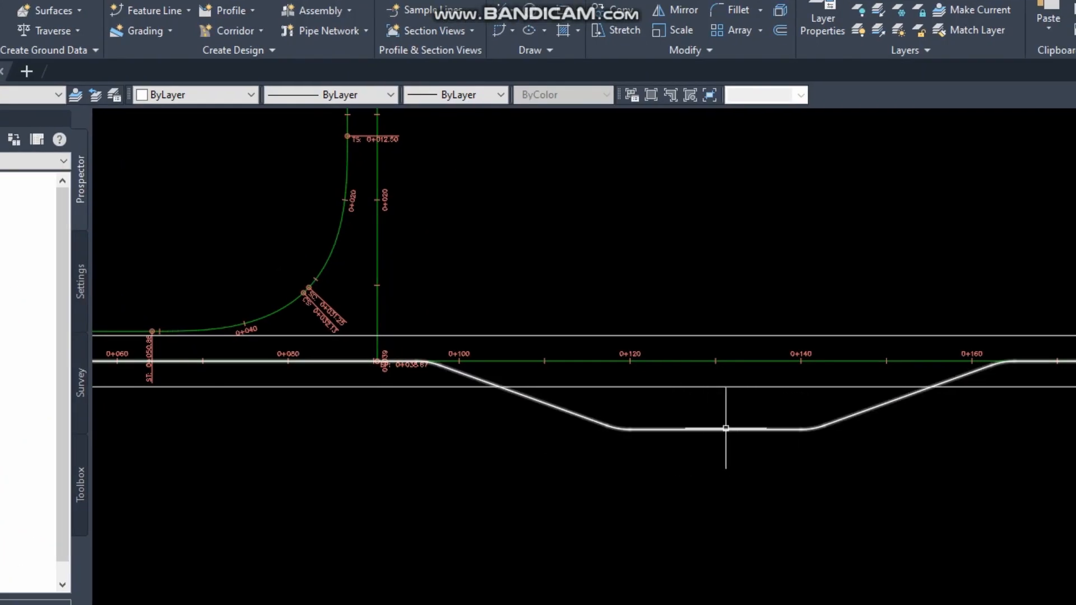
{"action": "left_click", "coordinate": [764, 429]}
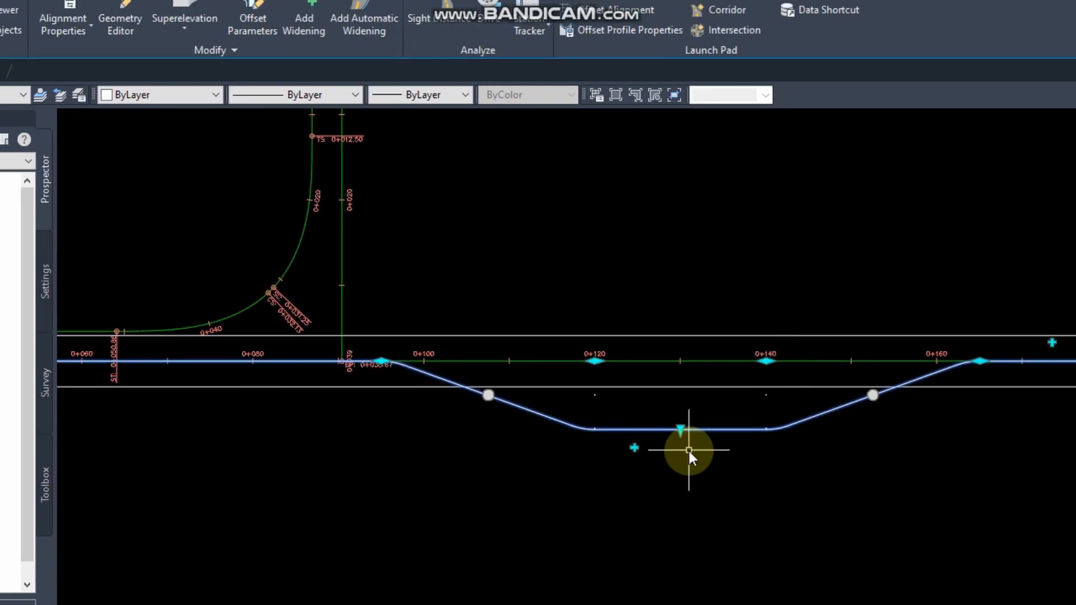
{"action": "key", "text": "Delete"}
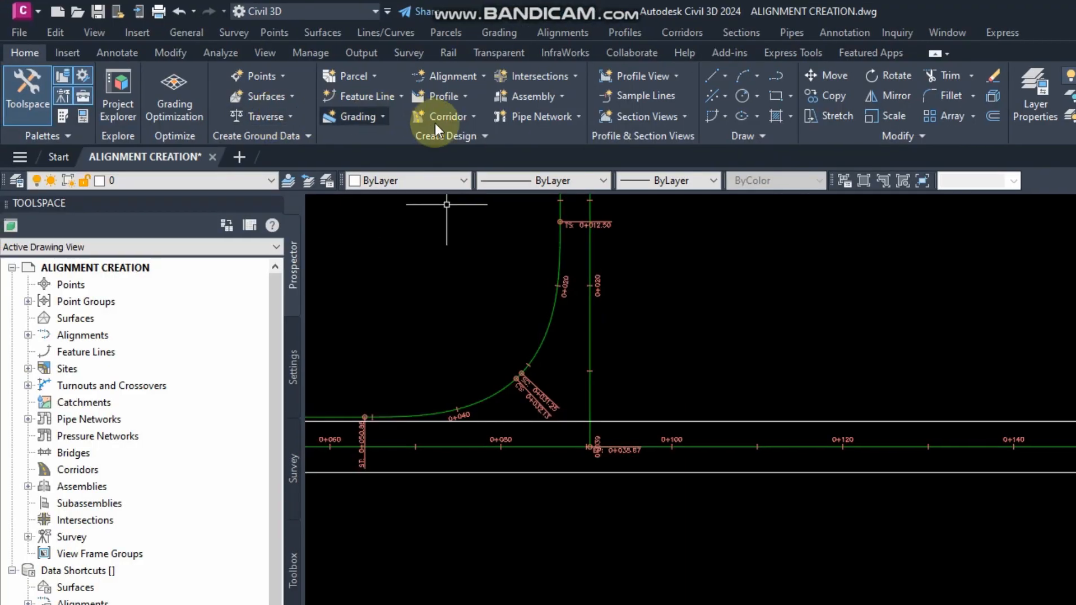
Widen the horizontal road's right offset alignment from station 0+120 to 0+140 with an 8 m offset, without making the widening a new alignment.
{"action": "left_click", "coordinate": [452, 84]}
{"action": "left_click", "coordinate": [499, 419]}
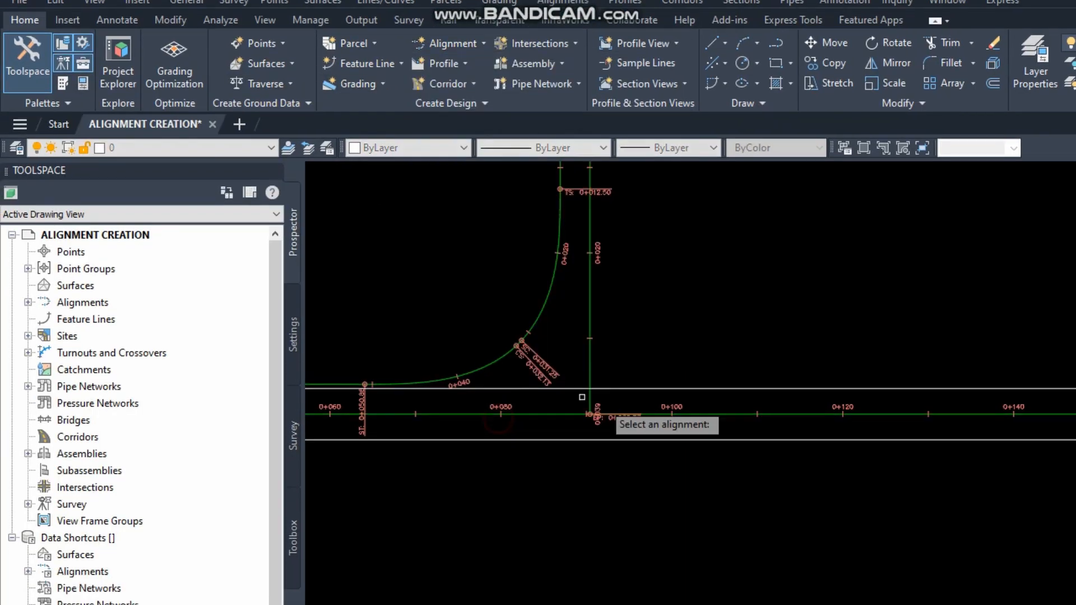
{"action": "left_click", "coordinate": [805, 406]}
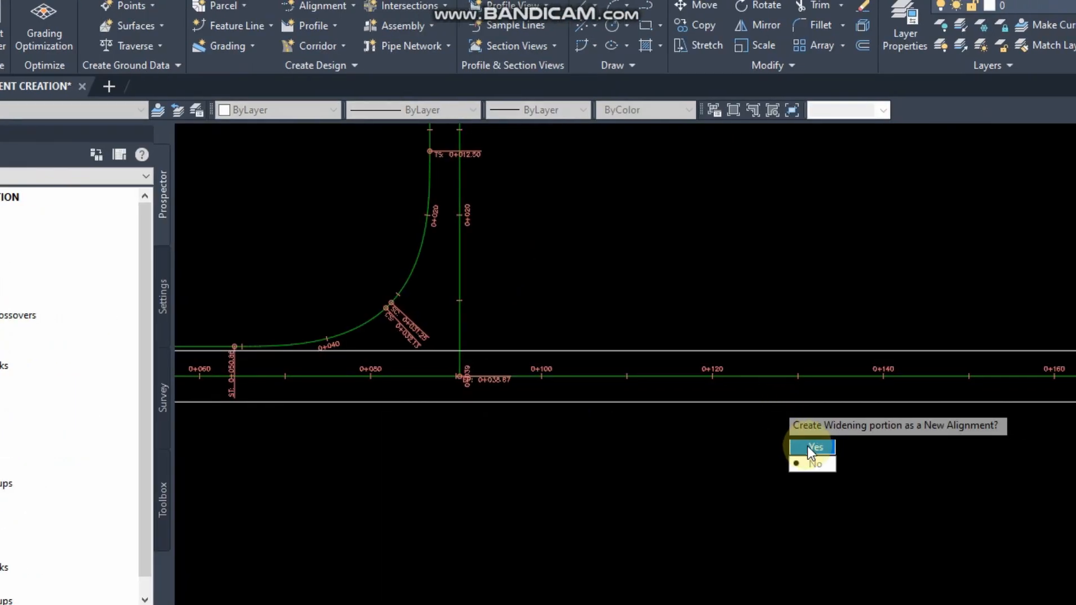
{"action": "left_click", "coordinate": [850, 466]}
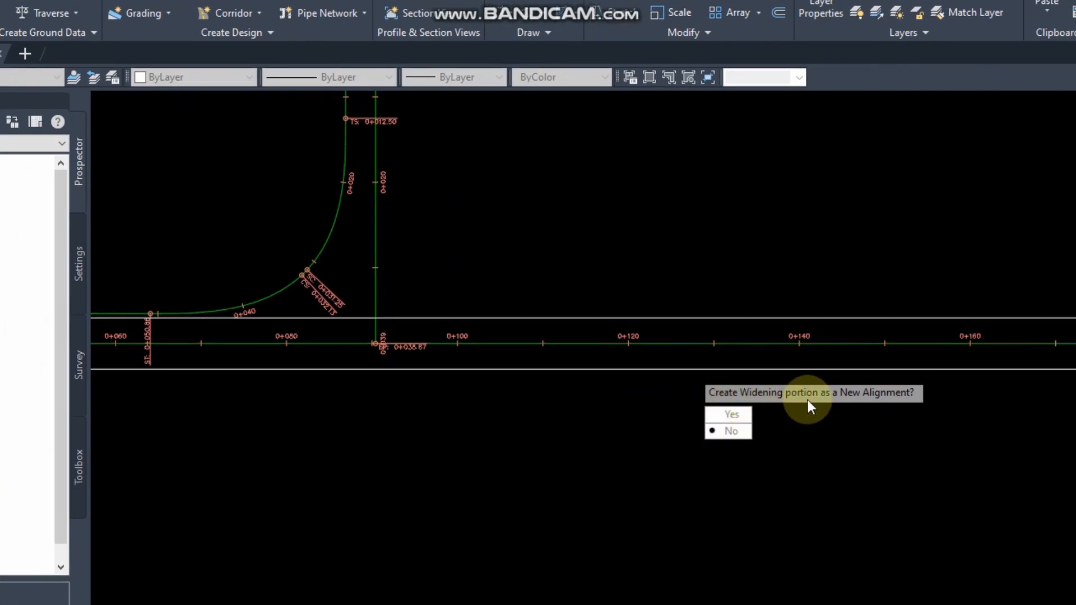
{"action": "left_click", "coordinate": [732, 432]}
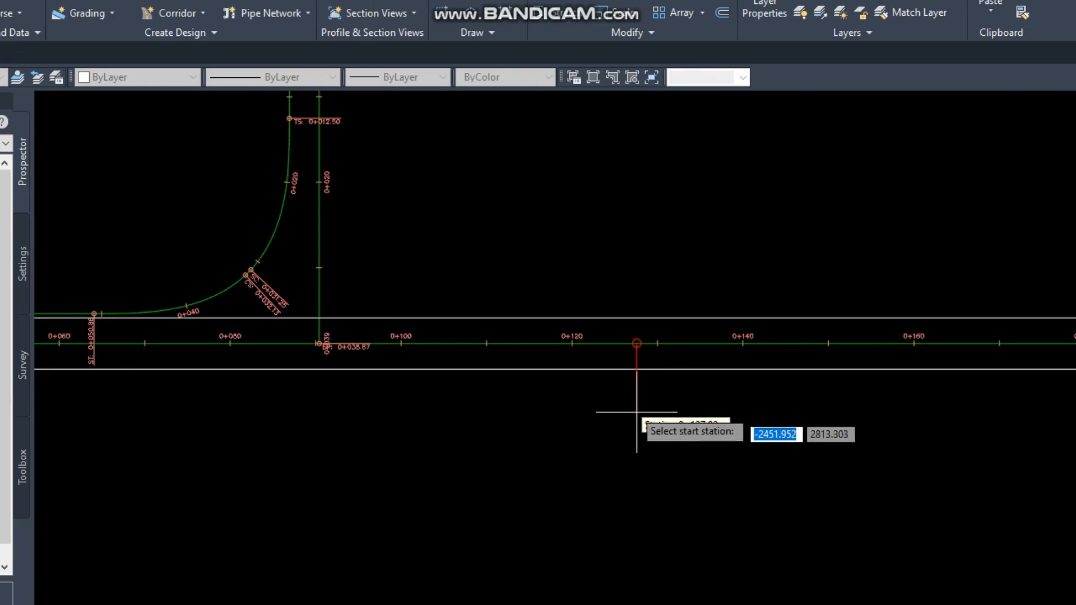
{"action": "scroll", "coordinate": [628, 365], "scroll_direction": "up", "scroll_amount": 6}
{"action": "left_click", "coordinate": [406, 275]}
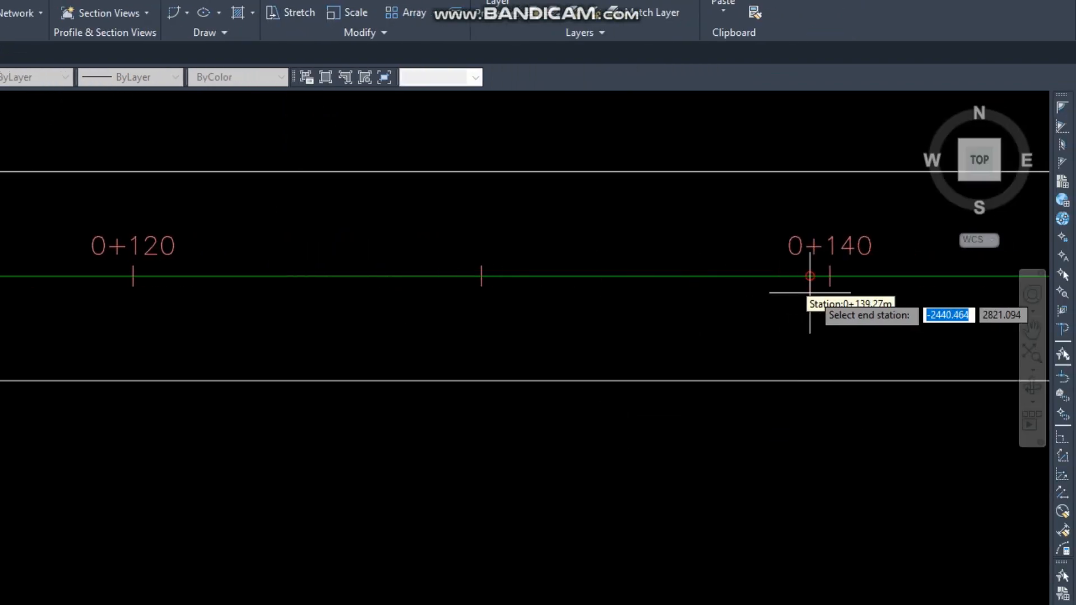
{"action": "left_click", "coordinate": [832, 282]}
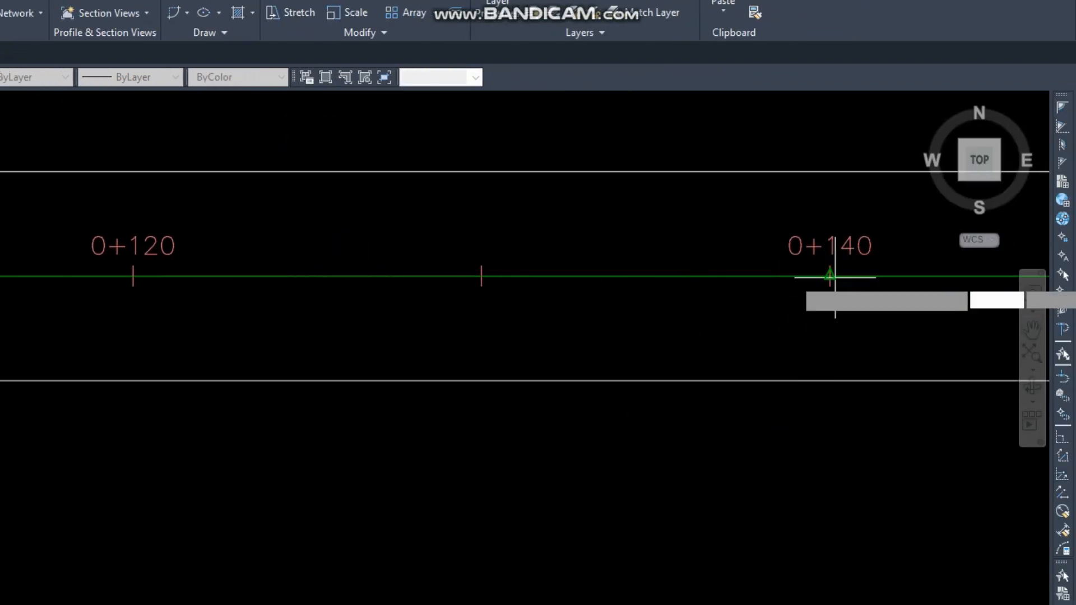
{"action": "left_click", "coordinate": [581, 368]}
{"action": "scroll", "coordinate": [444, 387], "scroll_direction": "down", "scroll_amount": 5}
{"action": "scroll", "coordinate": [313, 431], "scroll_direction": "up", "scroll_amount": 2}
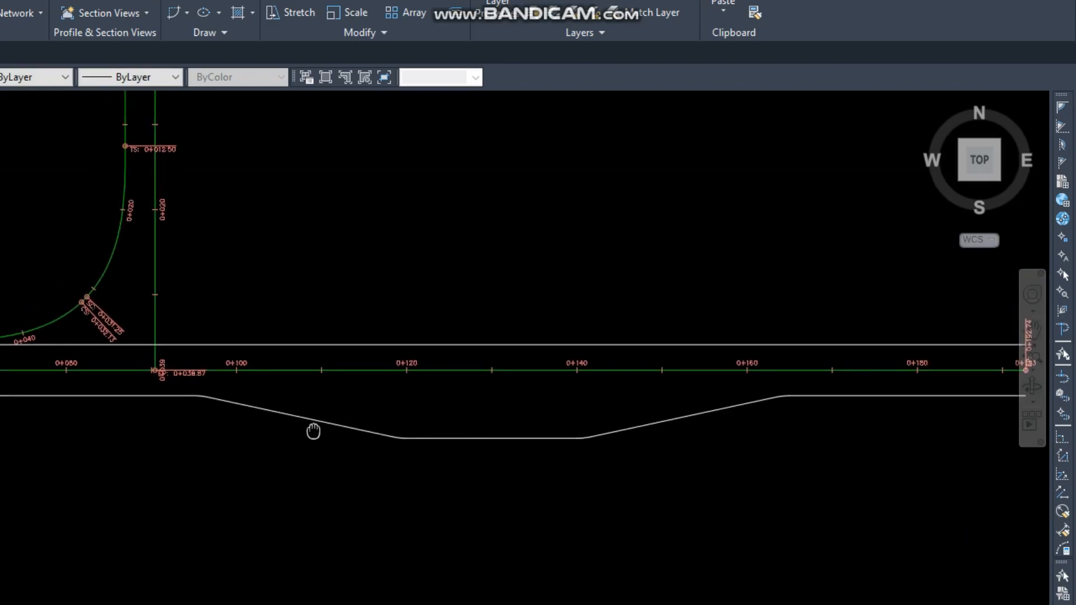
Check the widened right offset alignment's offset, station range, region length and entry transition length and curve radii.
{"action": "left_click", "coordinate": [320, 422]}
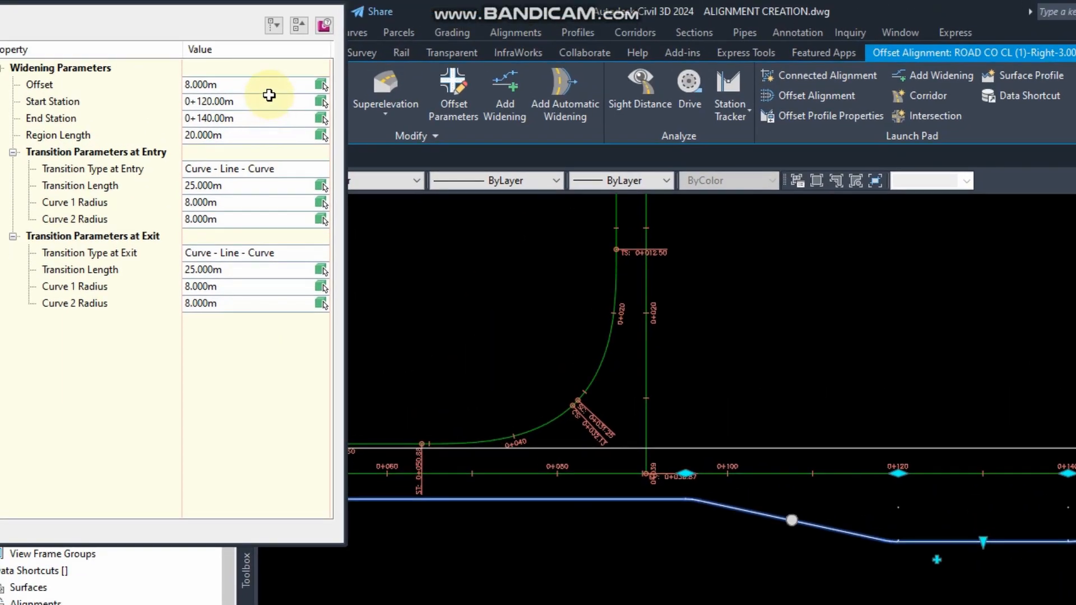
{"action": "left_click", "coordinate": [269, 96]}
{"action": "left_click", "coordinate": [269, 92]}
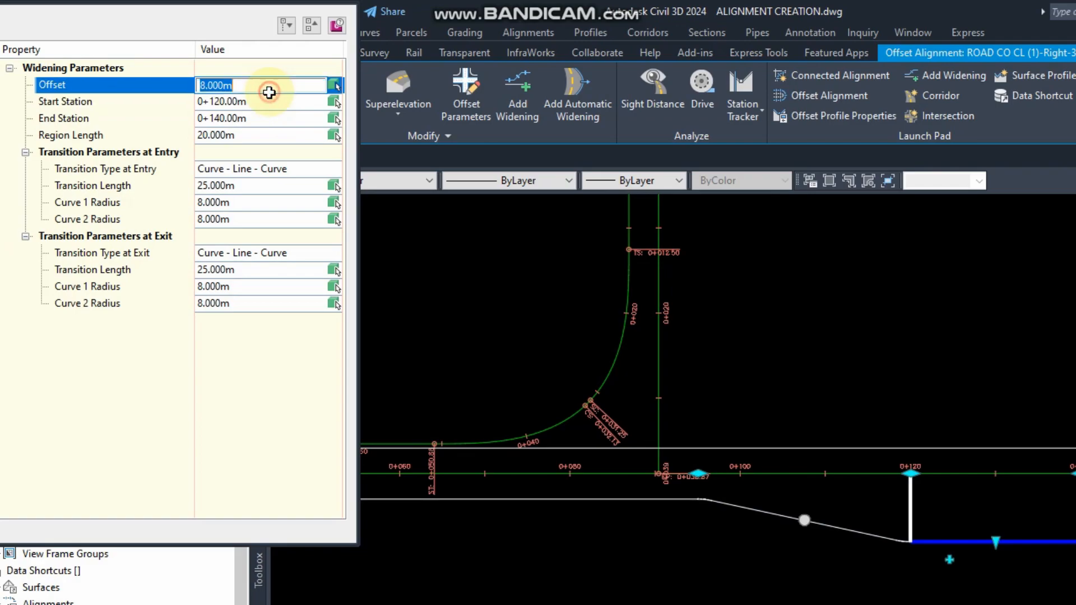
{"action": "left_click", "coordinate": [269, 105]}
{"action": "left_click", "coordinate": [261, 134]}
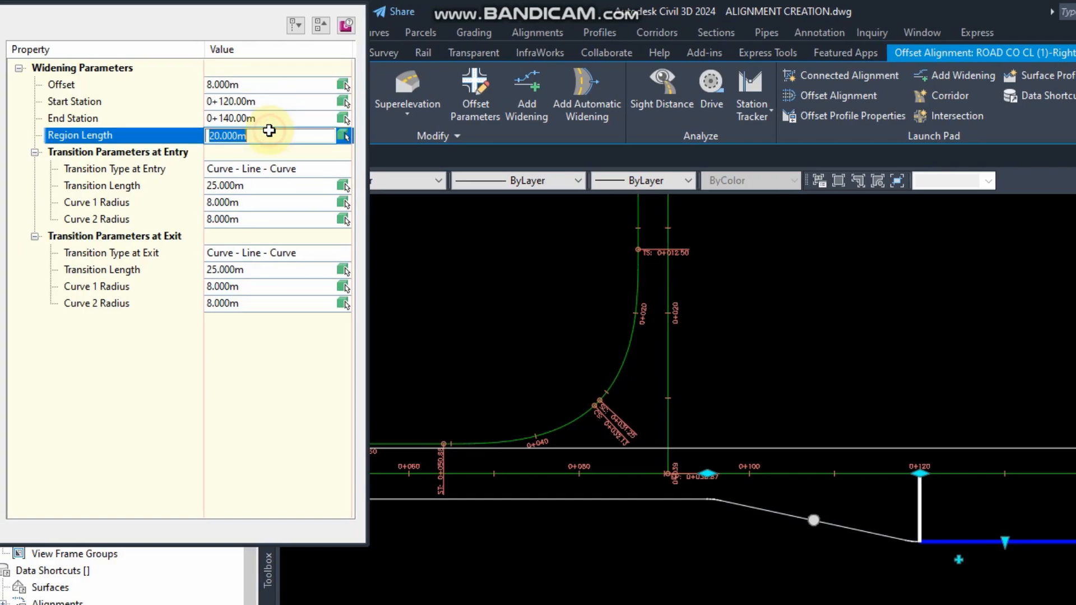
{"action": "left_click", "coordinate": [253, 119]}
{"action": "left_click", "coordinate": [253, 172]}
{"action": "left_click", "coordinate": [271, 192]}
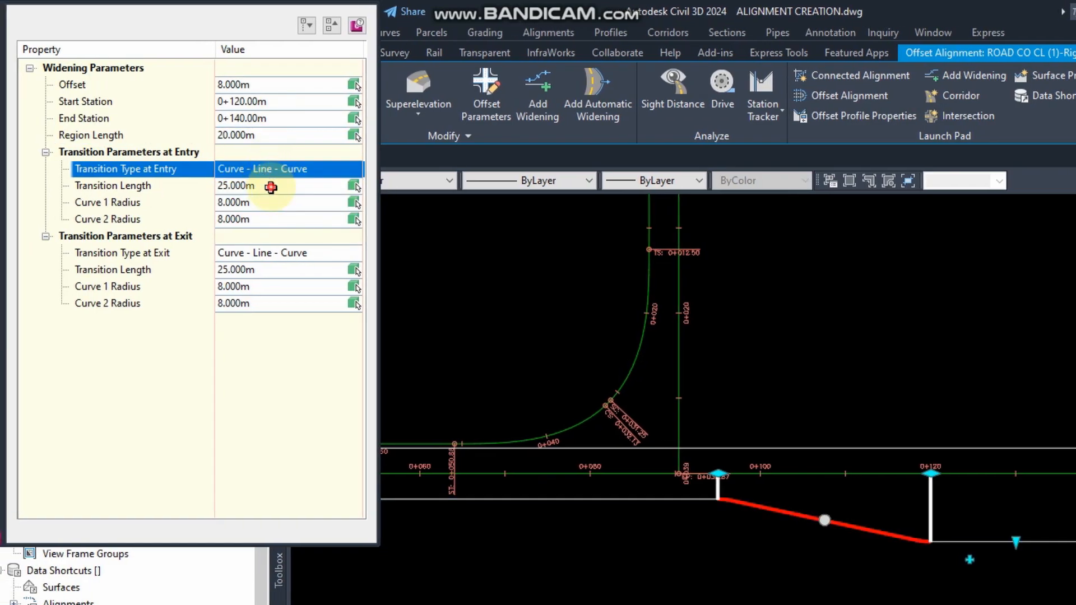
{"action": "left_click", "coordinate": [271, 187]}
{"action": "left_click", "coordinate": [268, 202]}
{"action": "left_click", "coordinate": [269, 223]}
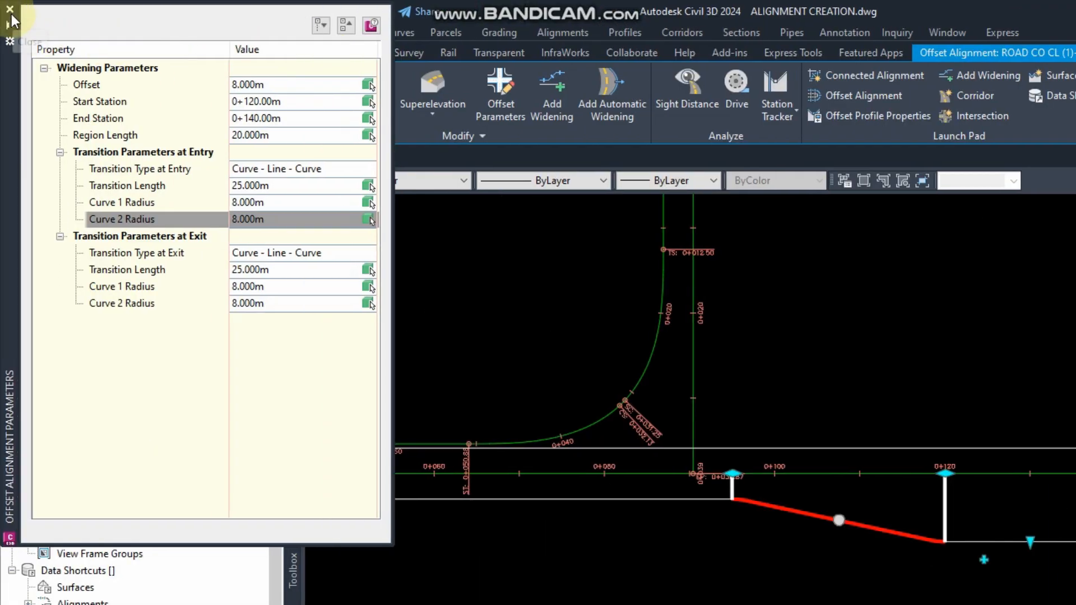
{"action": "left_click", "coordinate": [11, 13]}
{"action": "key", "text": "Escape"}
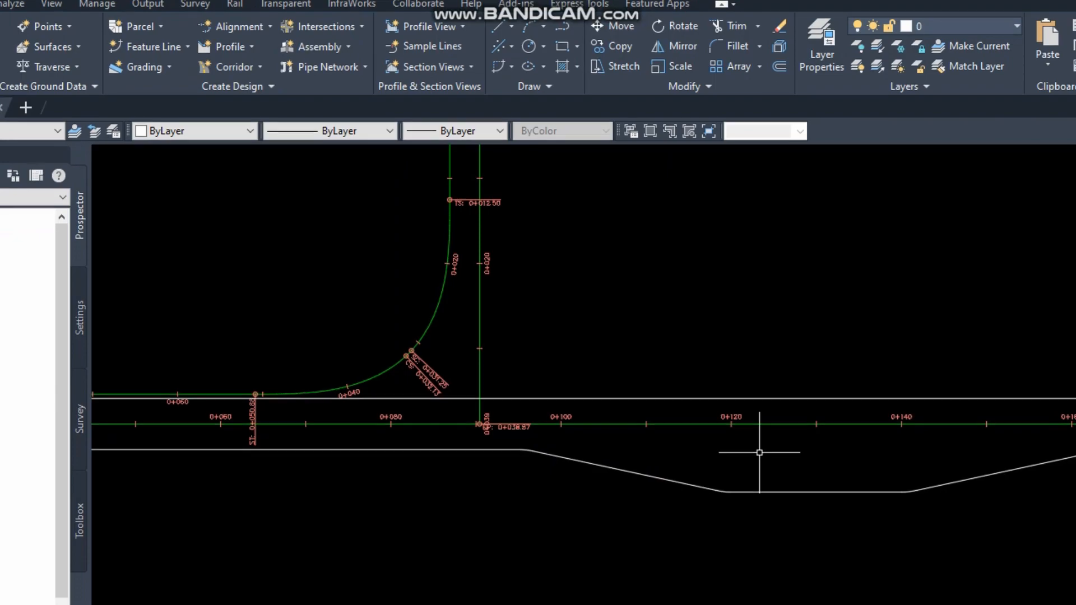
{"action": "scroll", "coordinate": [981, 513], "scroll_direction": "down", "scroll_amount": 4}
{"action": "middle_click_drag", "start_coordinate": [581, 442], "coordinate": [684, 284]}
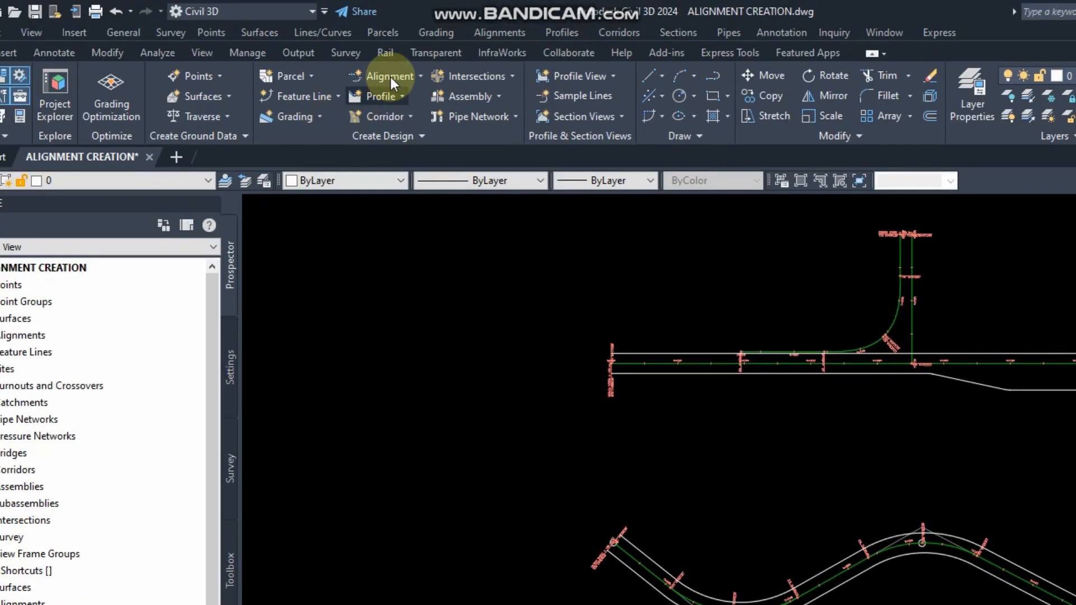
{"action": "left_click", "coordinate": [395, 71]}
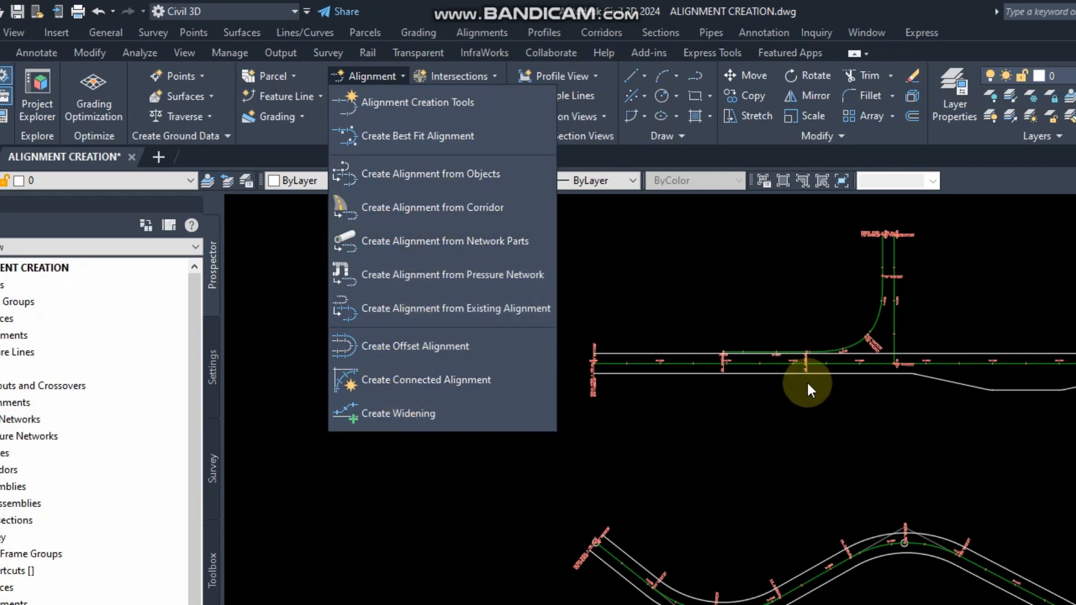
{"action": "left_click", "coordinate": [939, 417]}
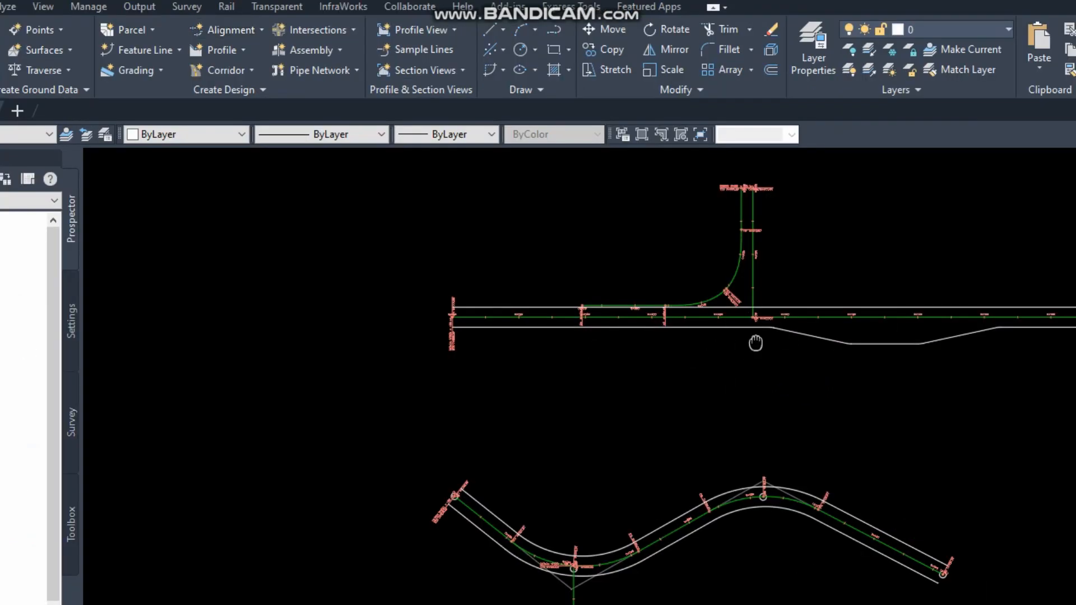
{"action": "scroll", "coordinate": [728, 358], "scroll_direction": "up", "scroll_amount": 4}
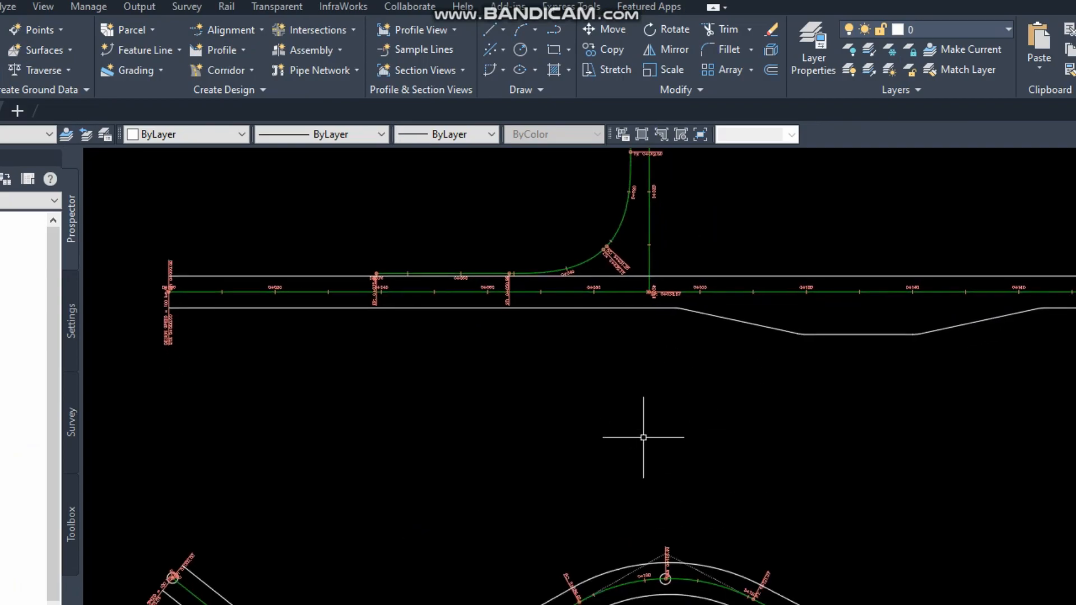
{"action": "scroll", "coordinate": [645, 432], "scroll_direction": "down", "scroll_amount": 2}
{"action": "scroll", "coordinate": [673, 409], "scroll_direction": "up", "scroll_amount": 2}
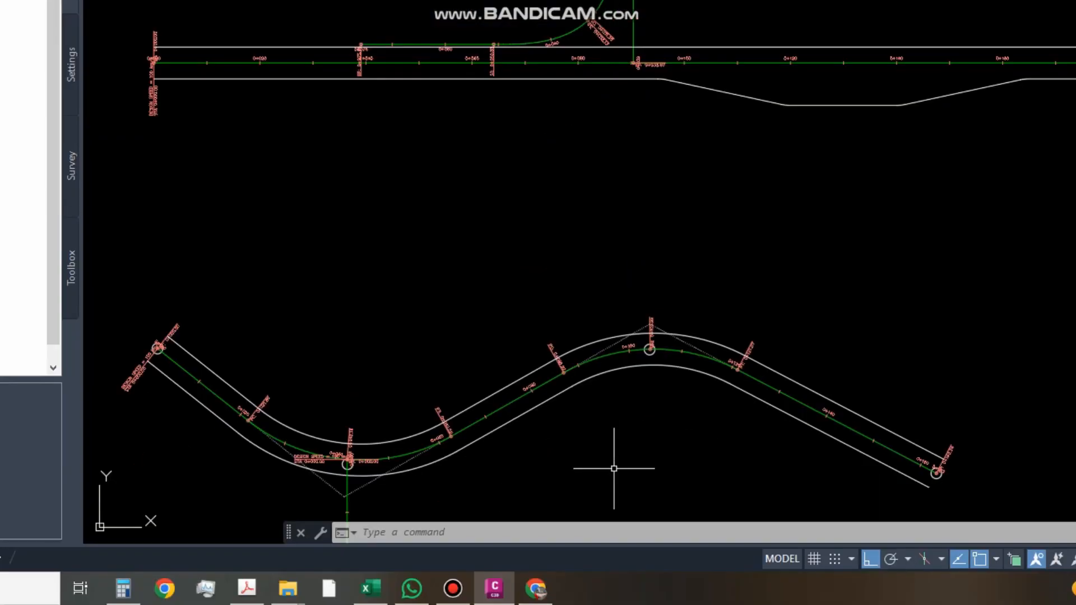
{"action": "left_click", "coordinate": [453, 588]}
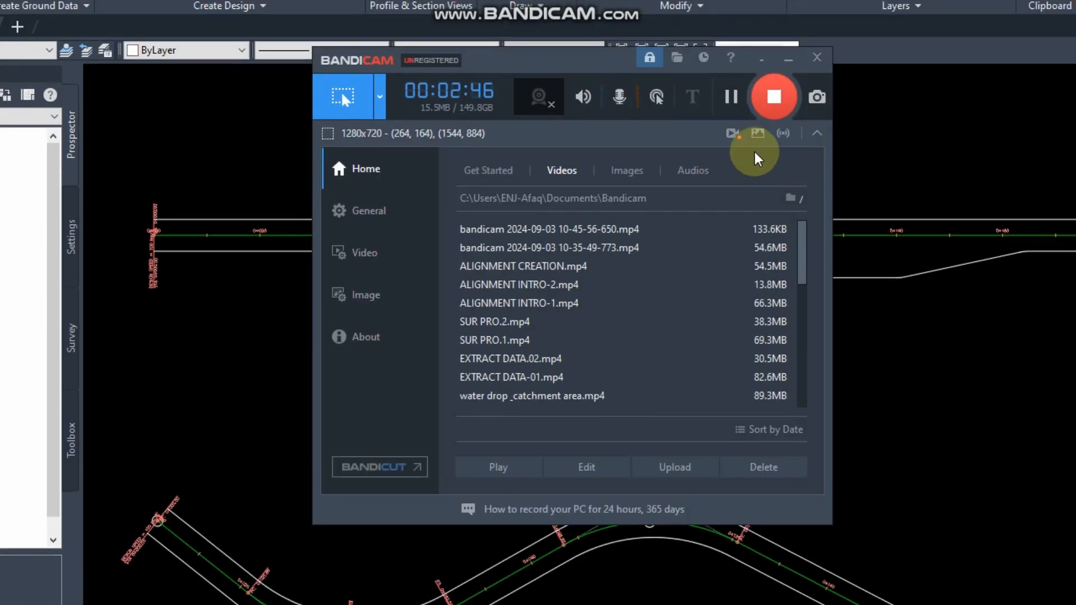